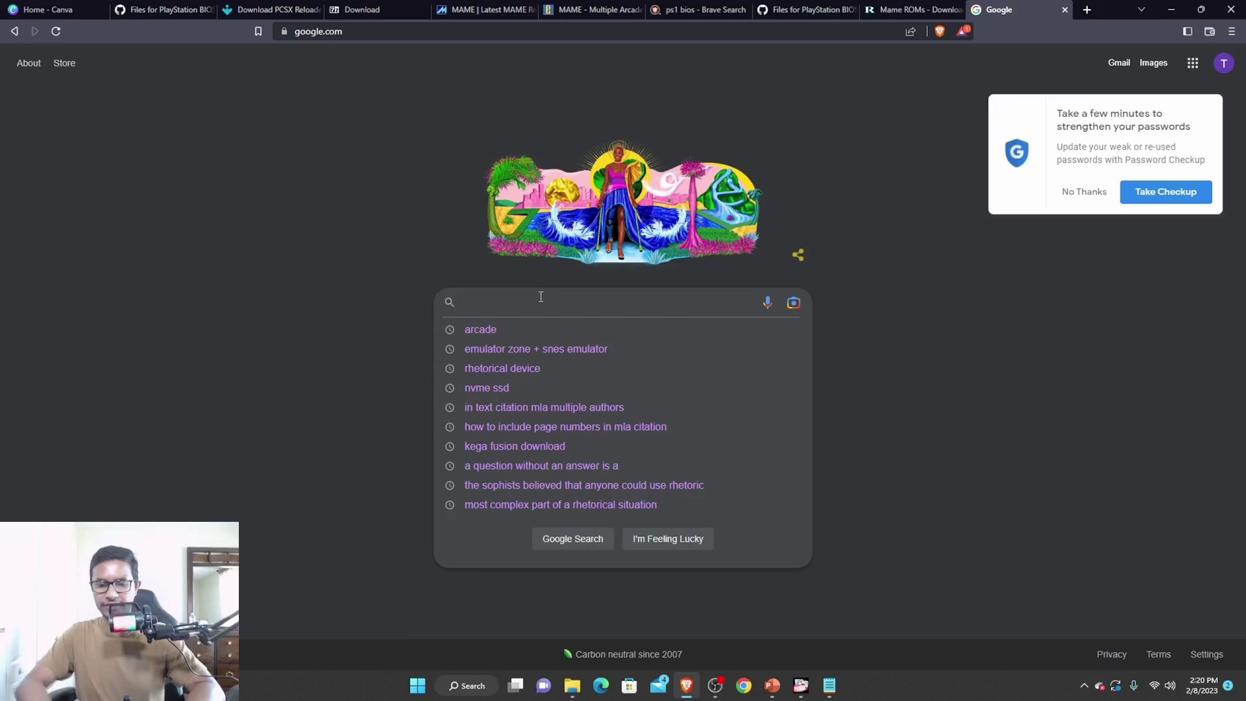
type("pc")
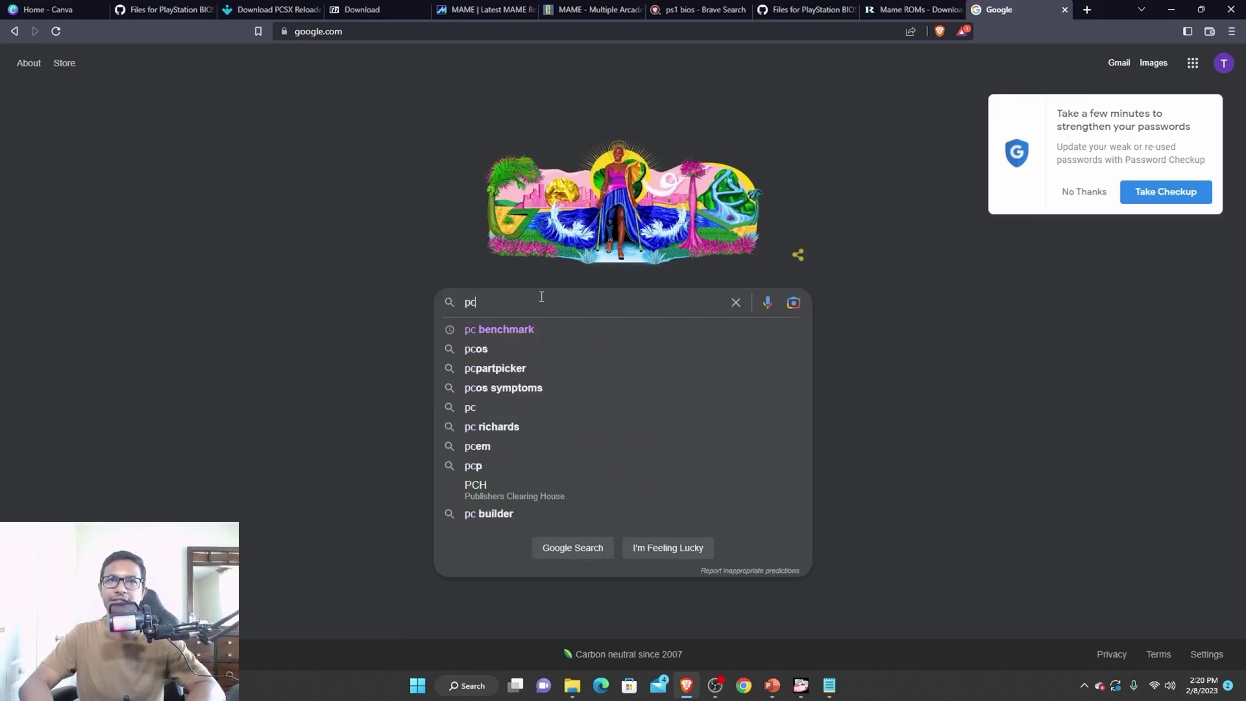
type("sx")
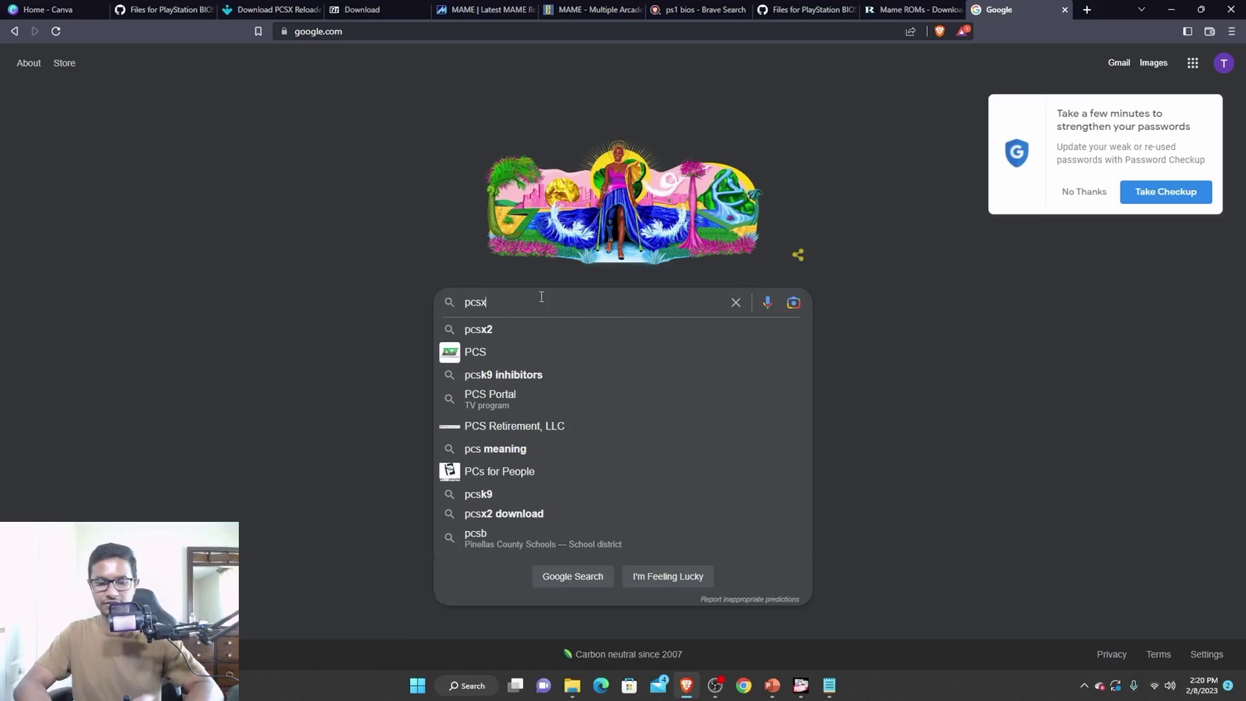
type(" reloaded")
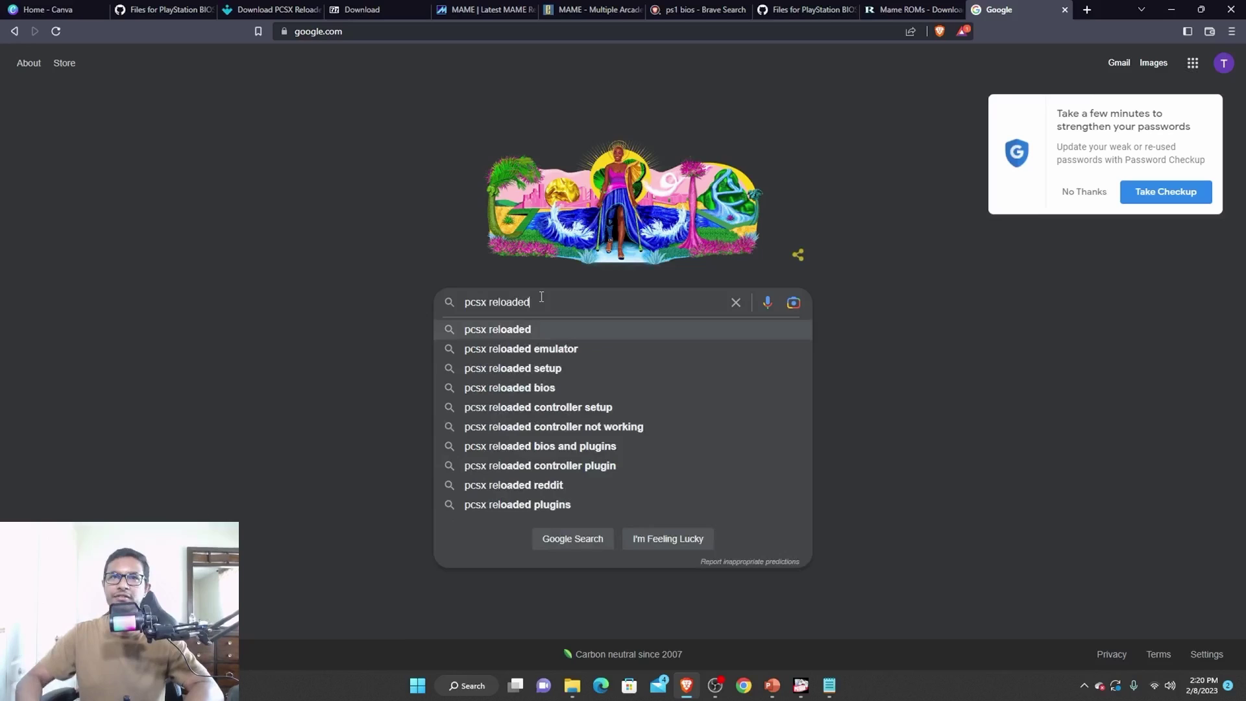
type(" dow")
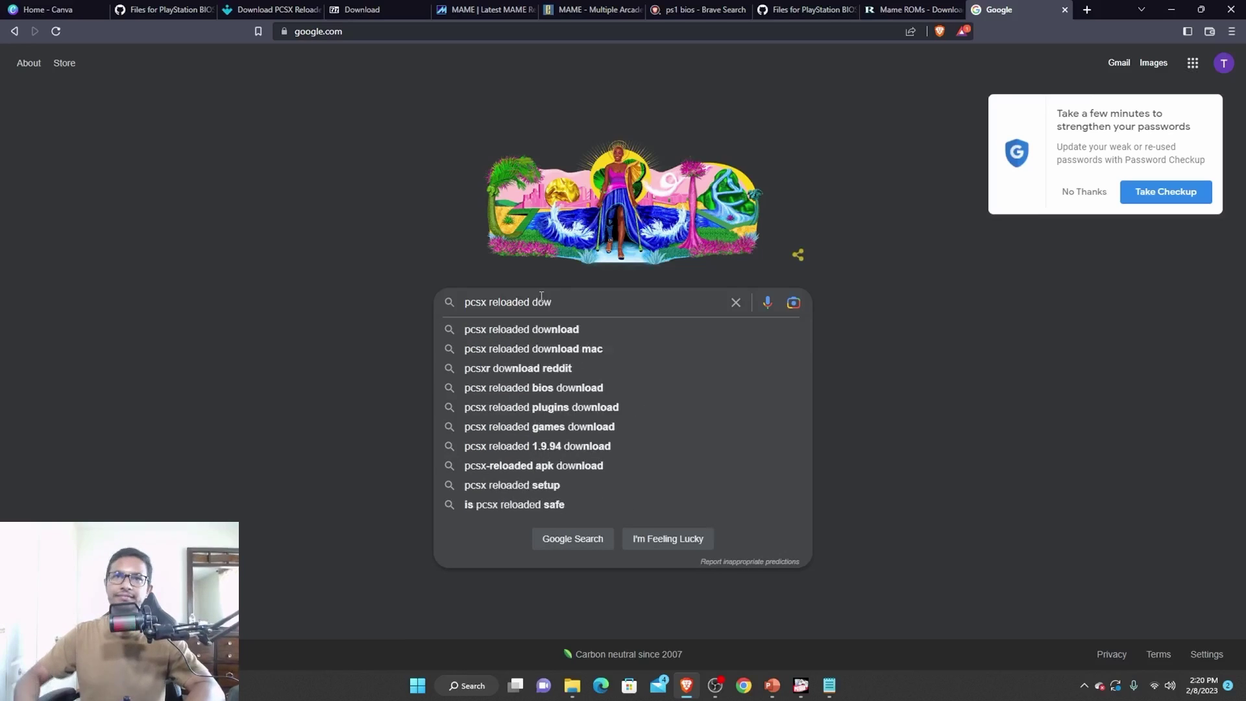
type("nload")
Search 'pcsx reloaded download' and save the Uptodown PCSX Reloaded 1.9.93 zip to D:\youtube test
key("Return")
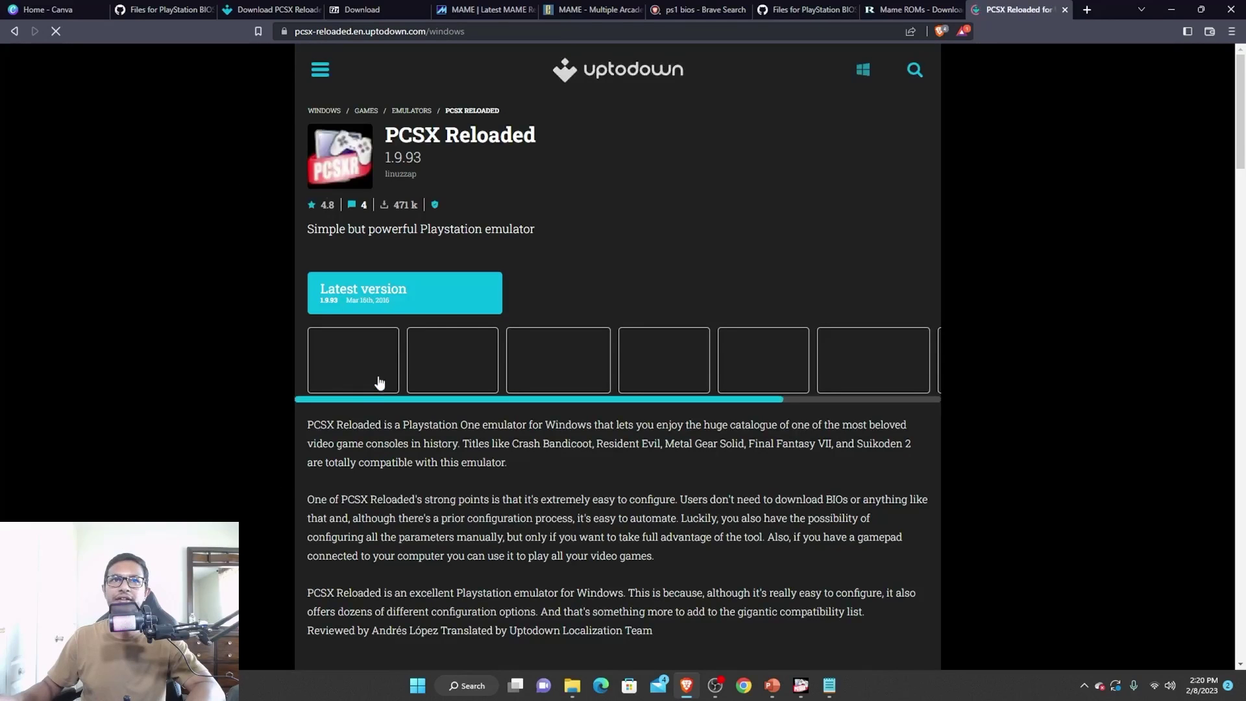
left_click(414, 310)
left_click(414, 309)
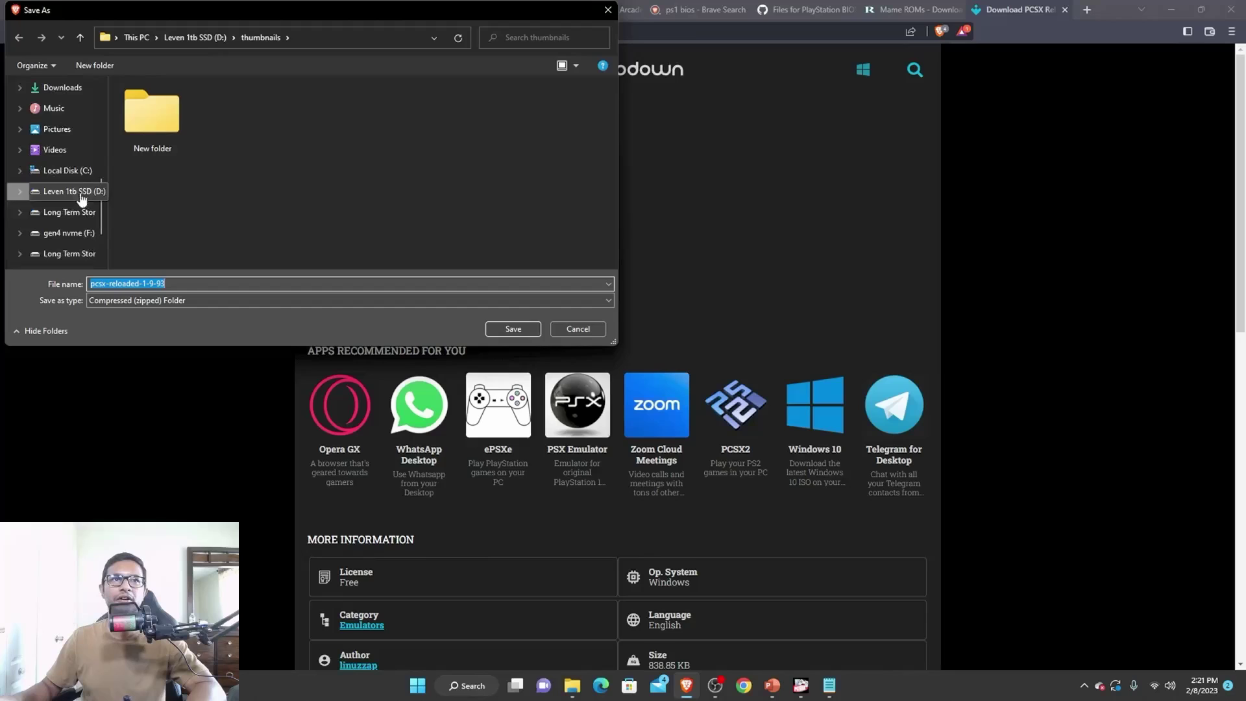
left_click(63, 194)
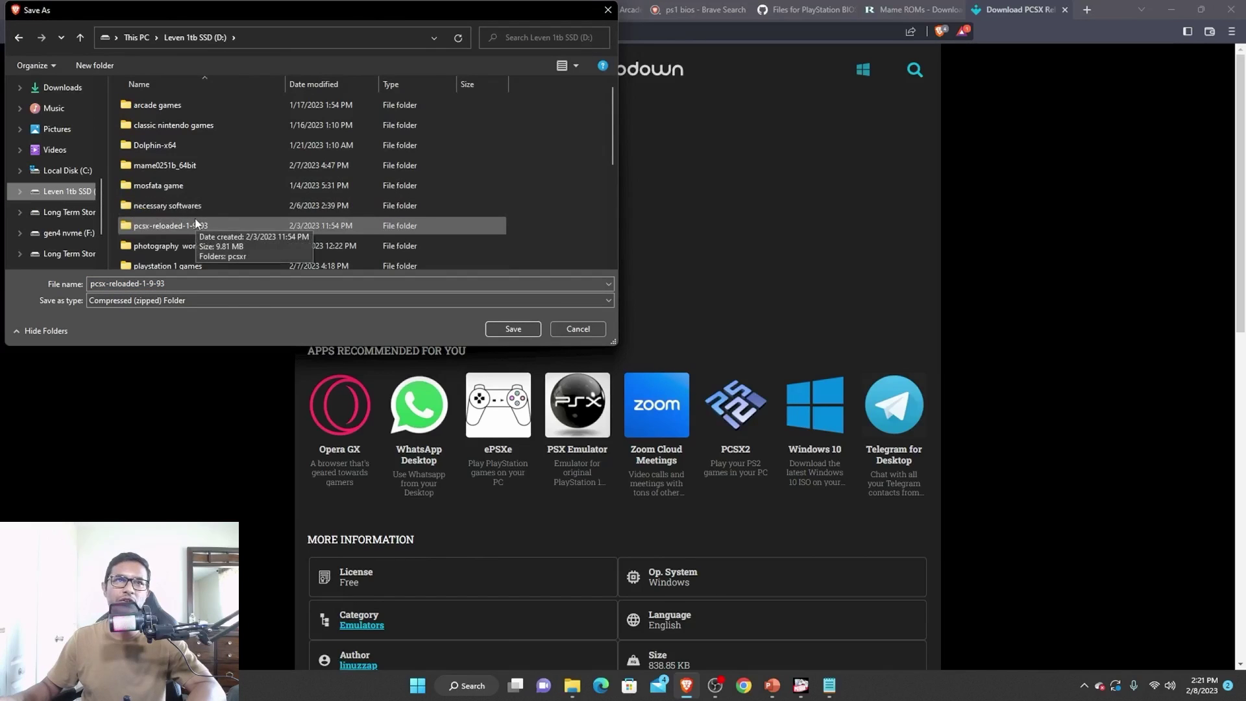
scroll(195, 224, "down", 1)
scroll(149, 171, "down", 3)
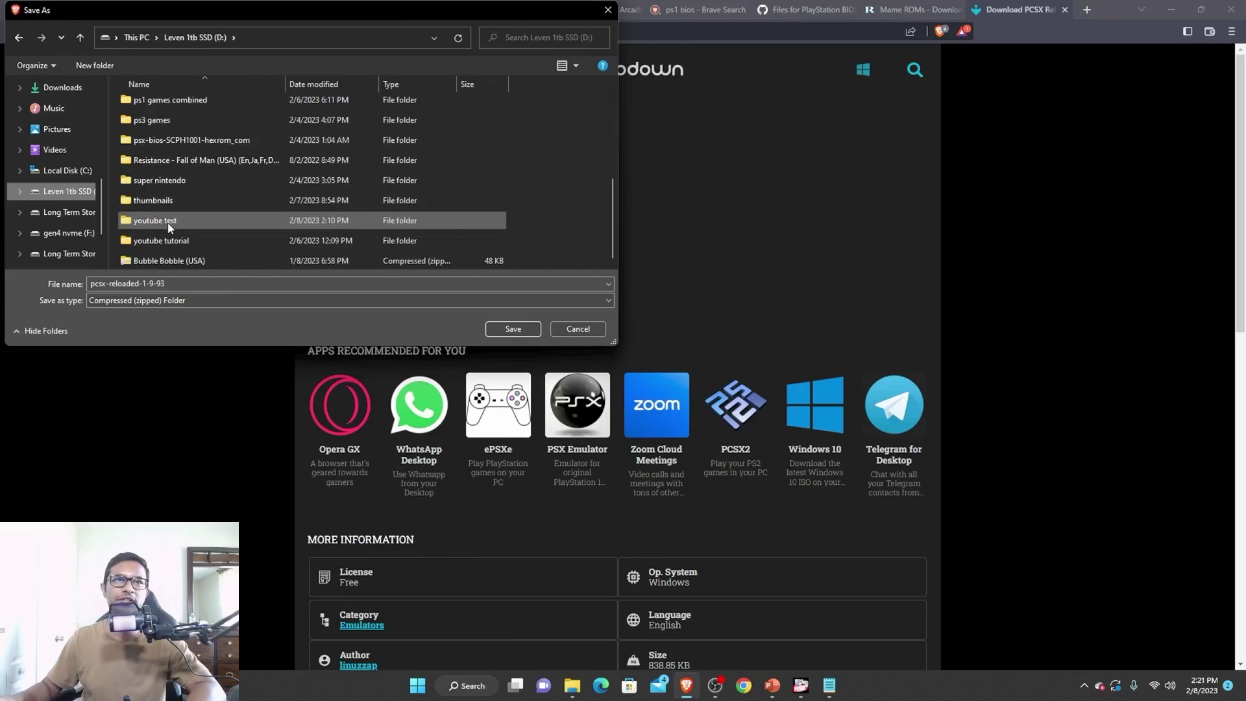
double_click(167, 225)
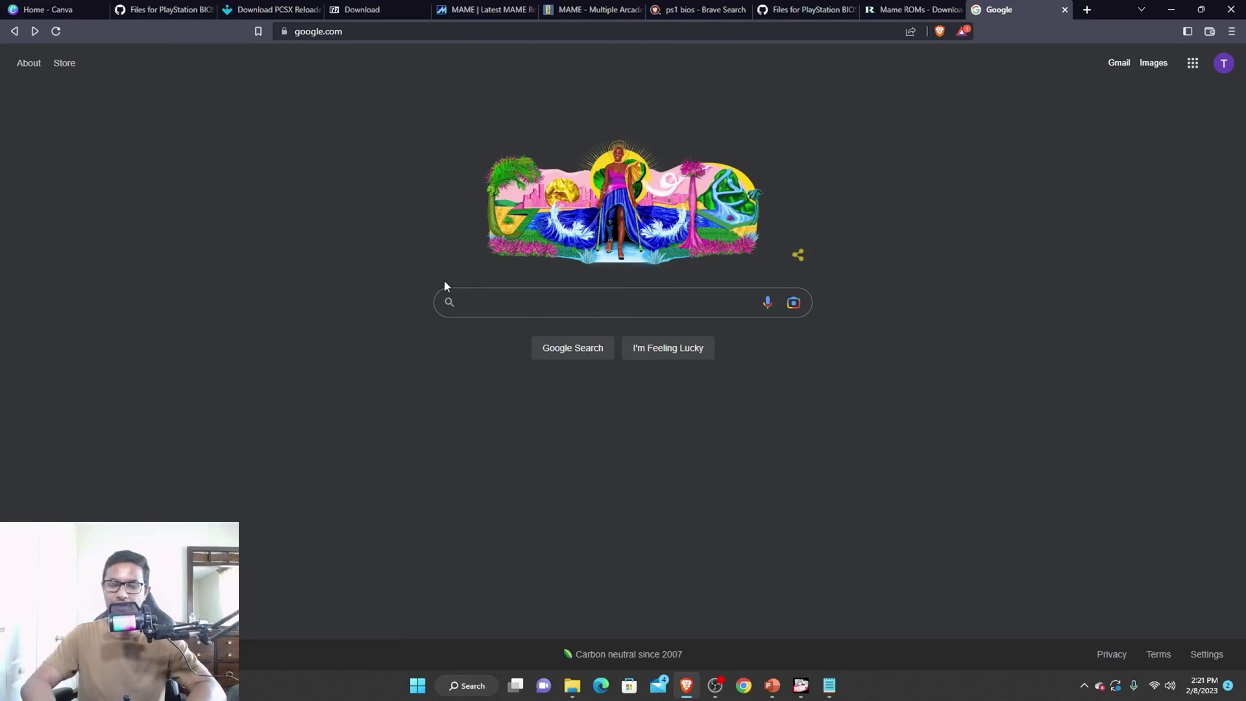
type("7z")
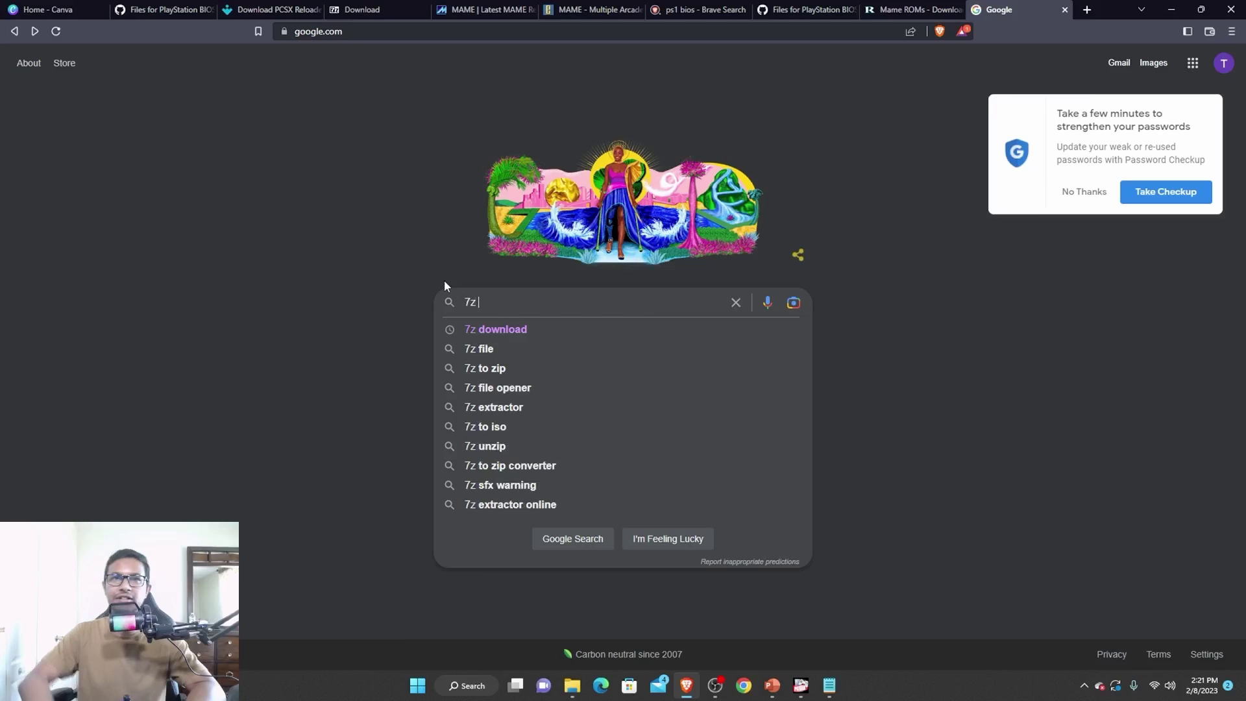
Search '7z download' and save the 7-Zip 22.01 x64 installer from 7-zip.org to D:\youtube test
key("Down")
key("Return")
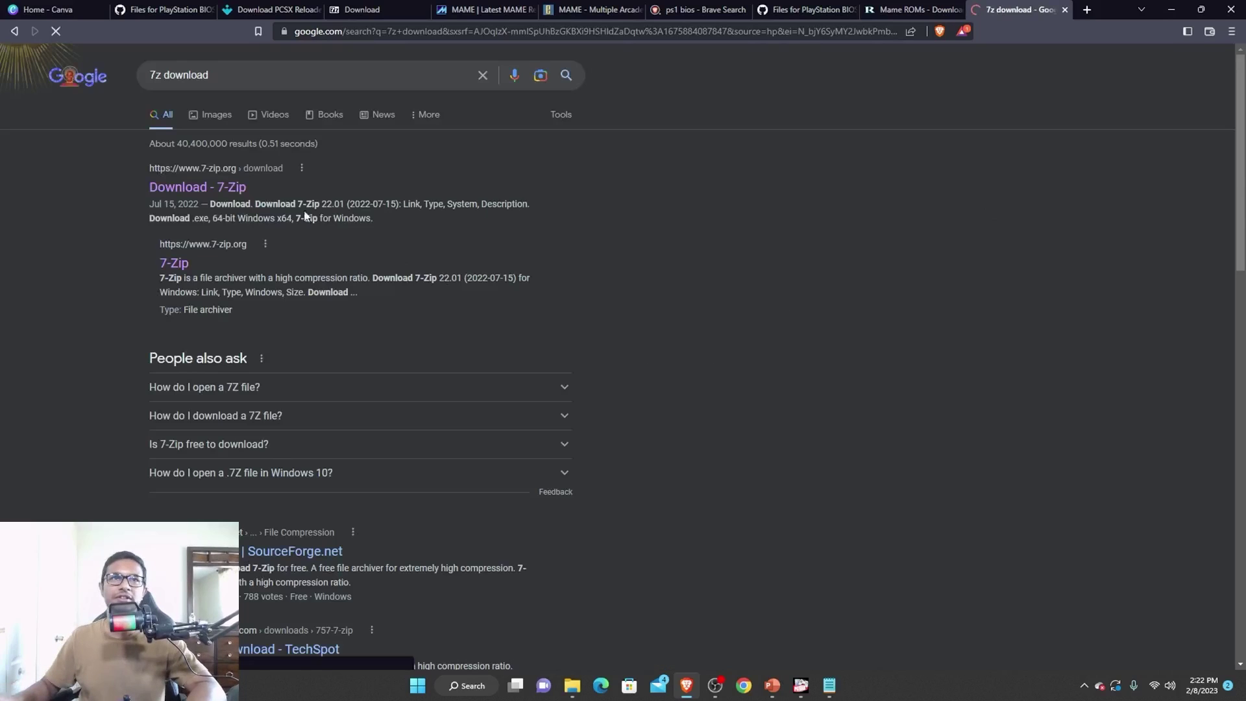
left_click(201, 193)
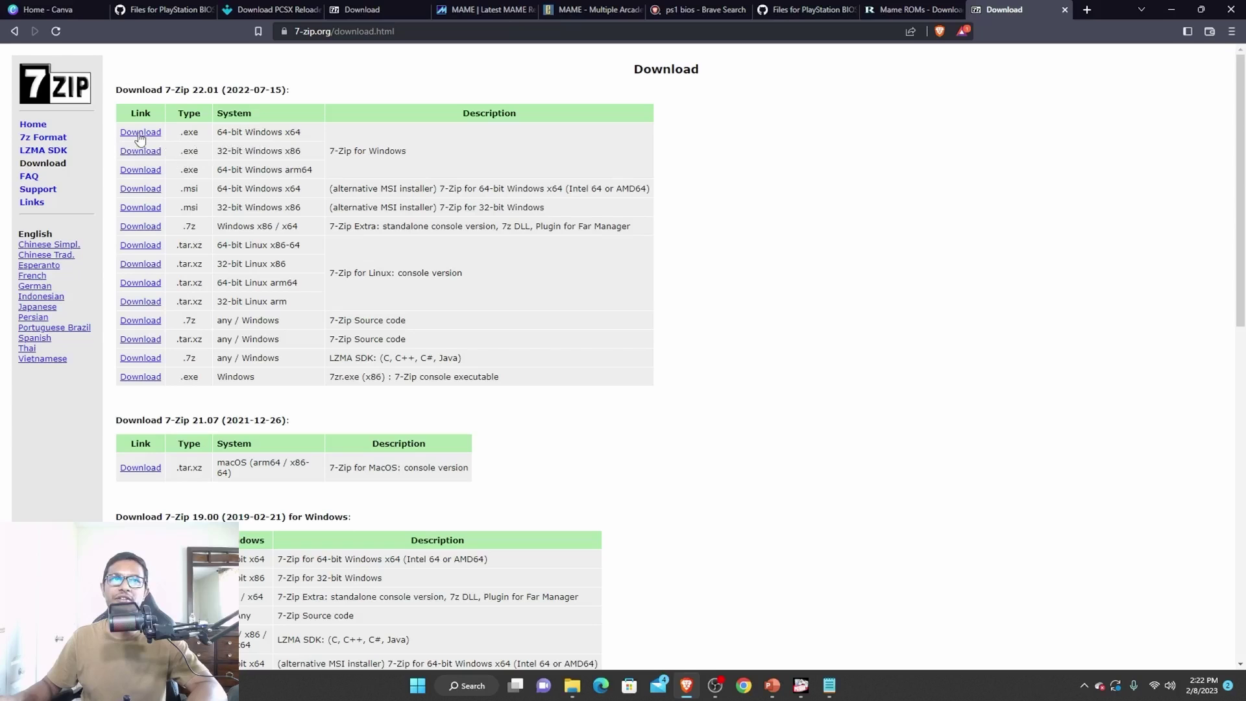
left_click(138, 133)
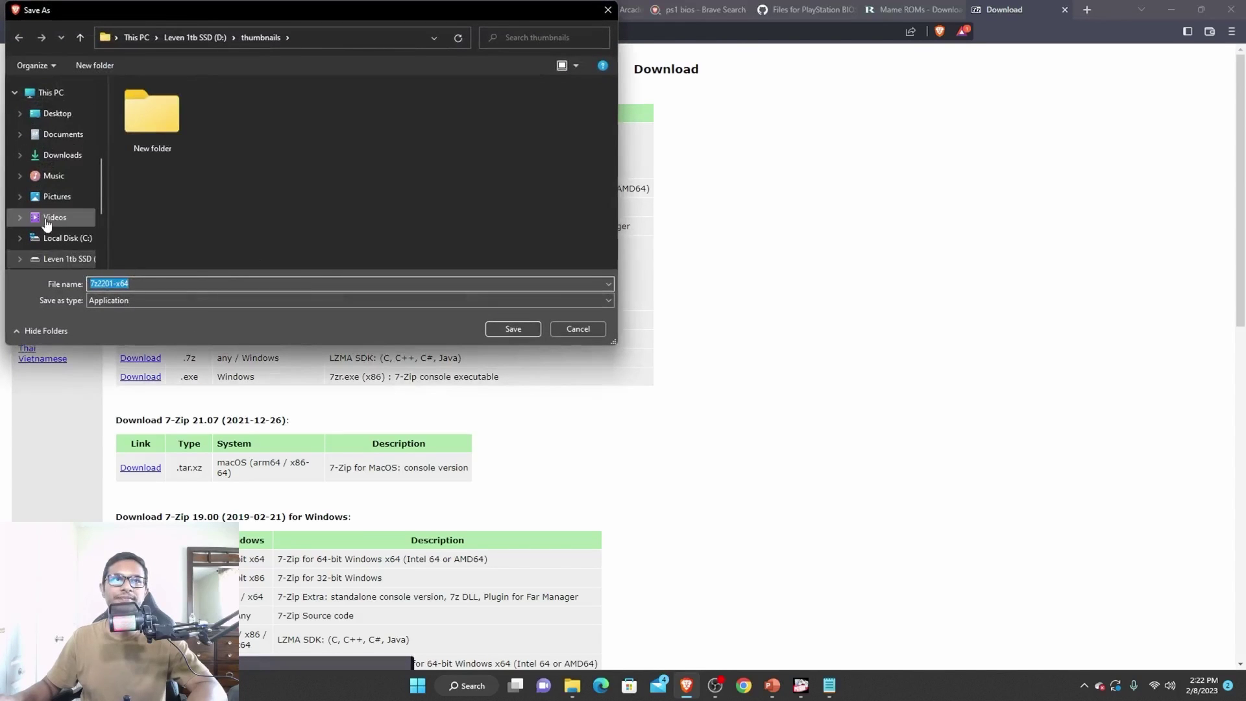
scroll(82, 243, "down", 1)
left_click(68, 211)
scroll(185, 208, "down", 3)
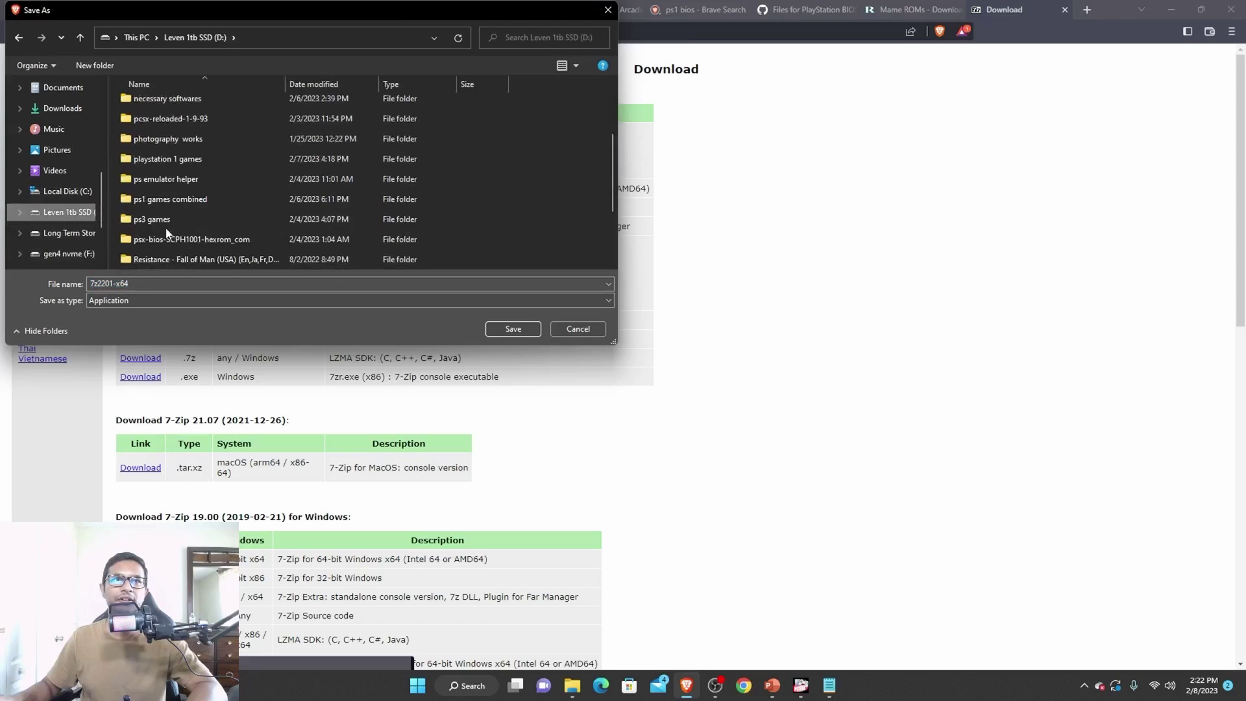
left_click(162, 207)
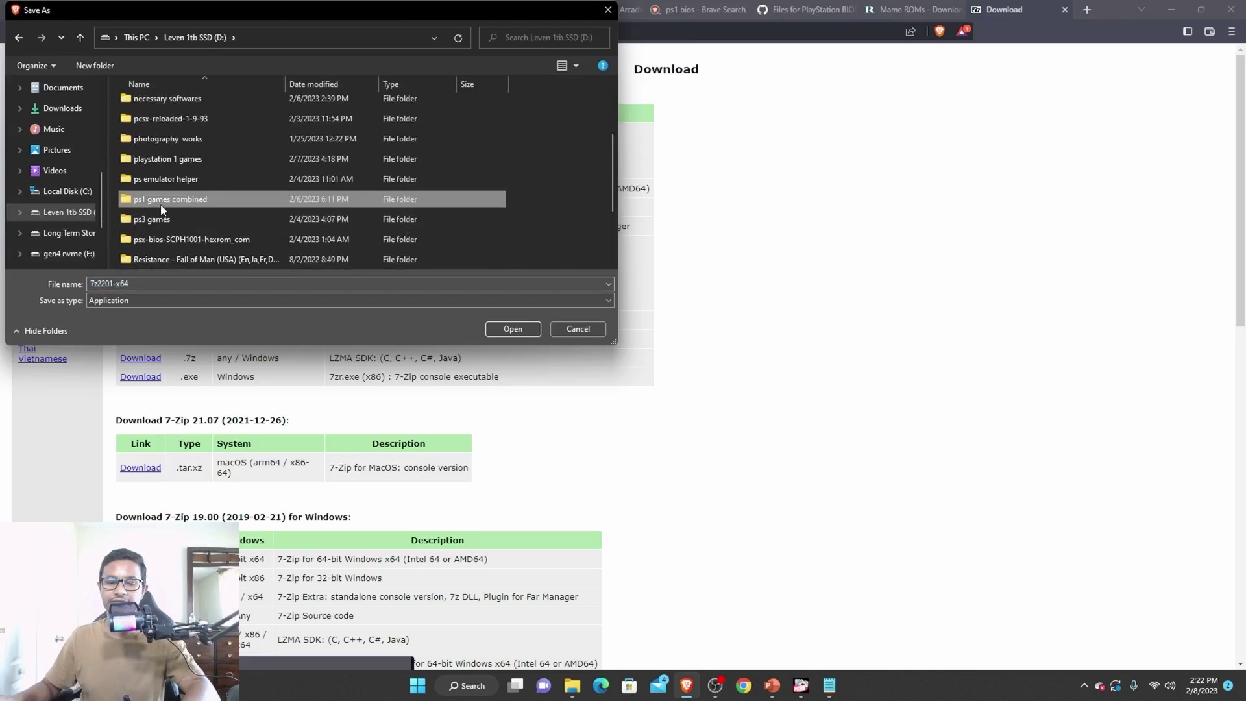
scroll(177, 208, "down", 2)
double_click(154, 220)
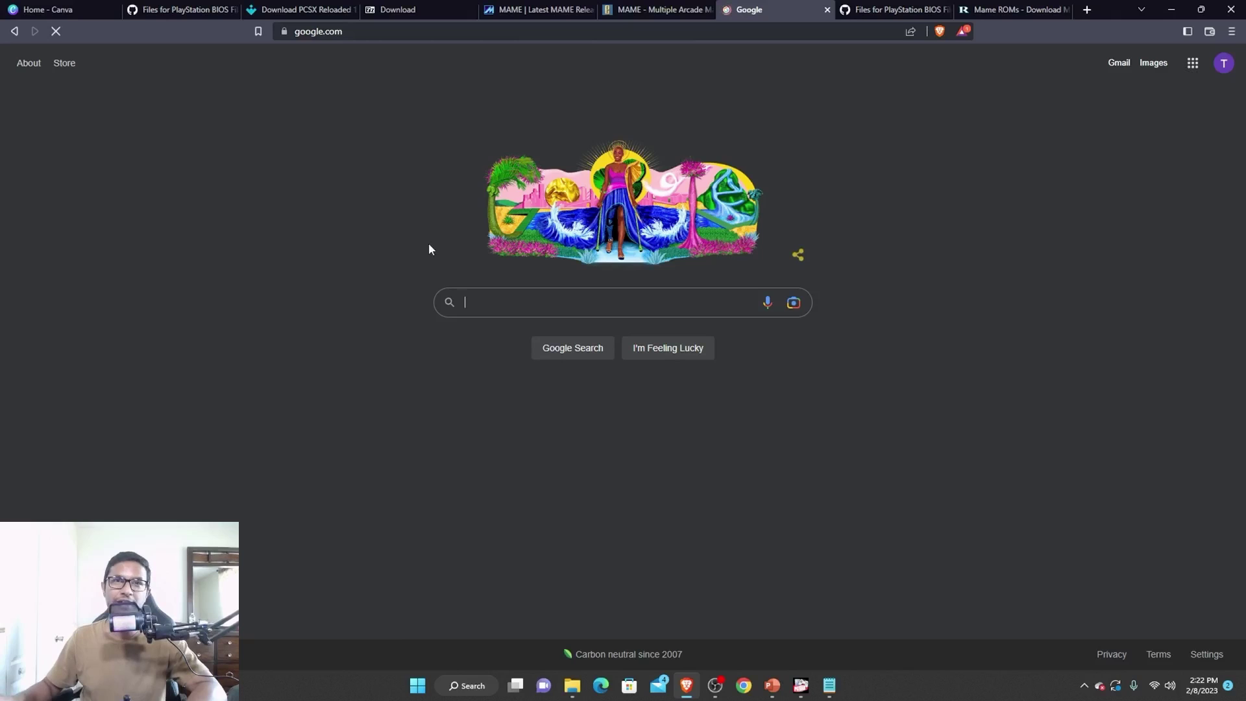
type("ps")
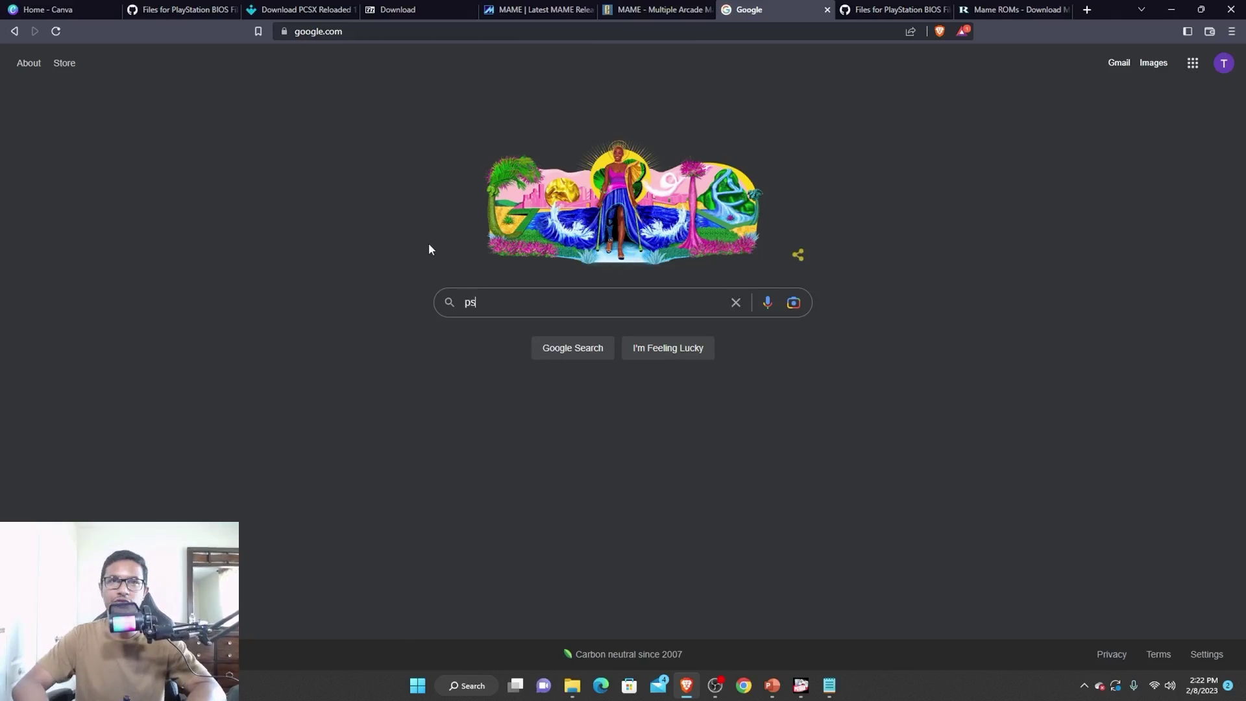
type("1")
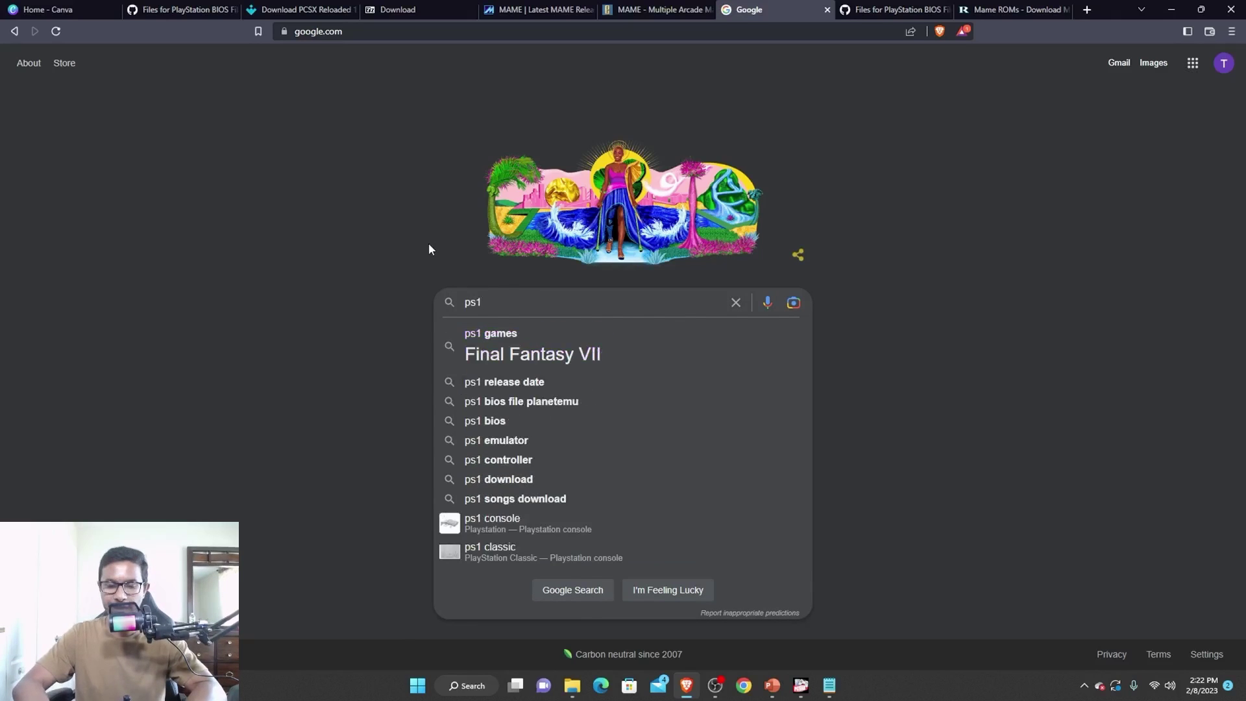
type(" bios")
Search 'ps1 bios' and view the GitHub Gist listing scph5500, scph5501 and scph5502.bin
key("Return")
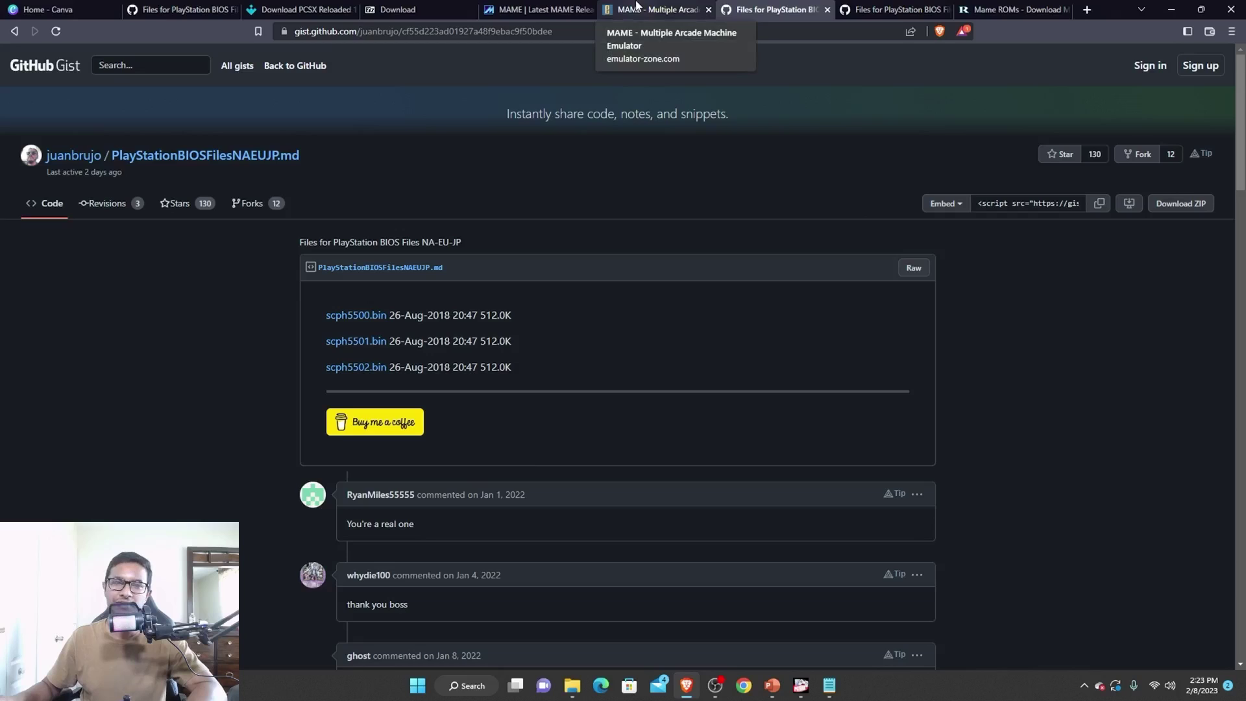
key("alt+Tab")
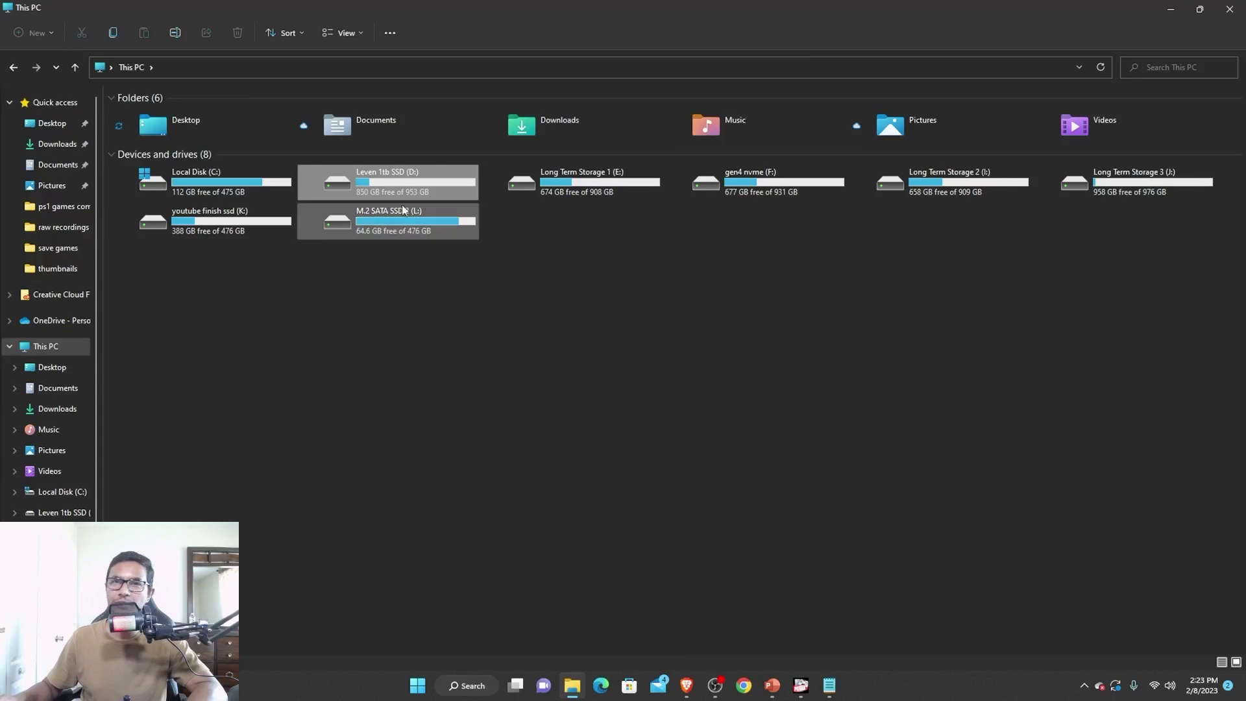
Open D:\youtube test and begin extracting the pcsx-reloaded zip, then abandon the extraction
double_click(396, 181)
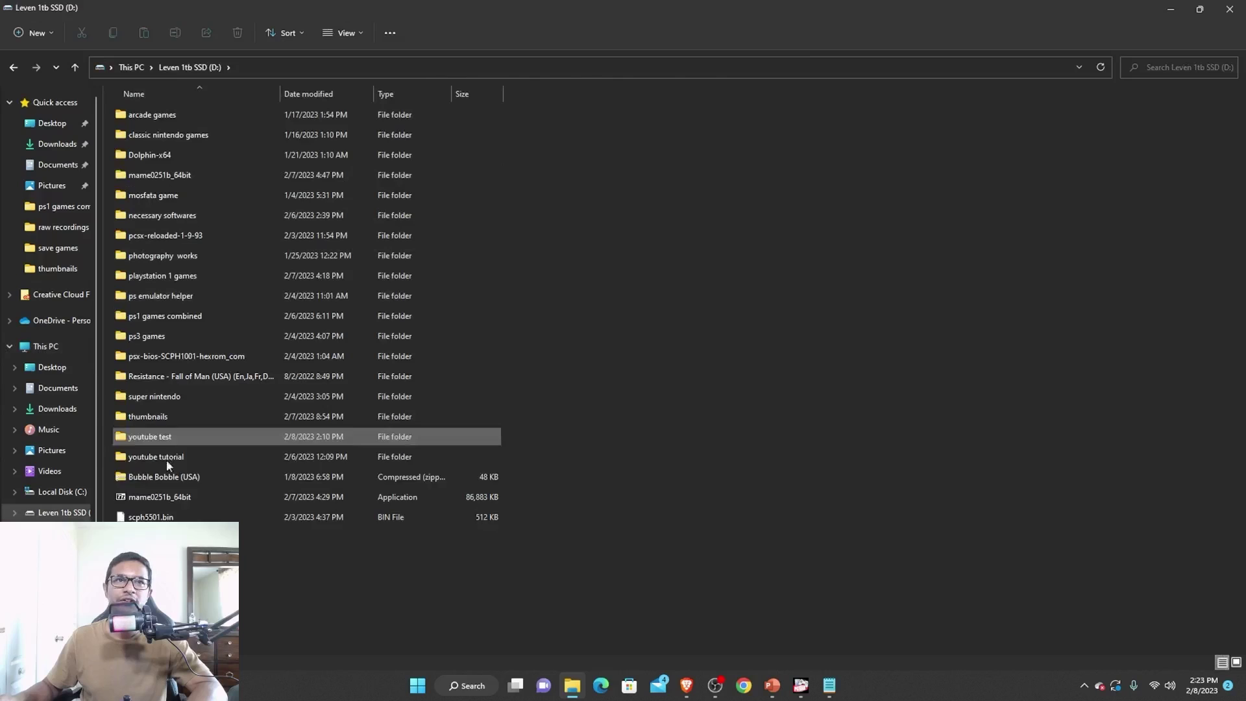
double_click(176, 440)
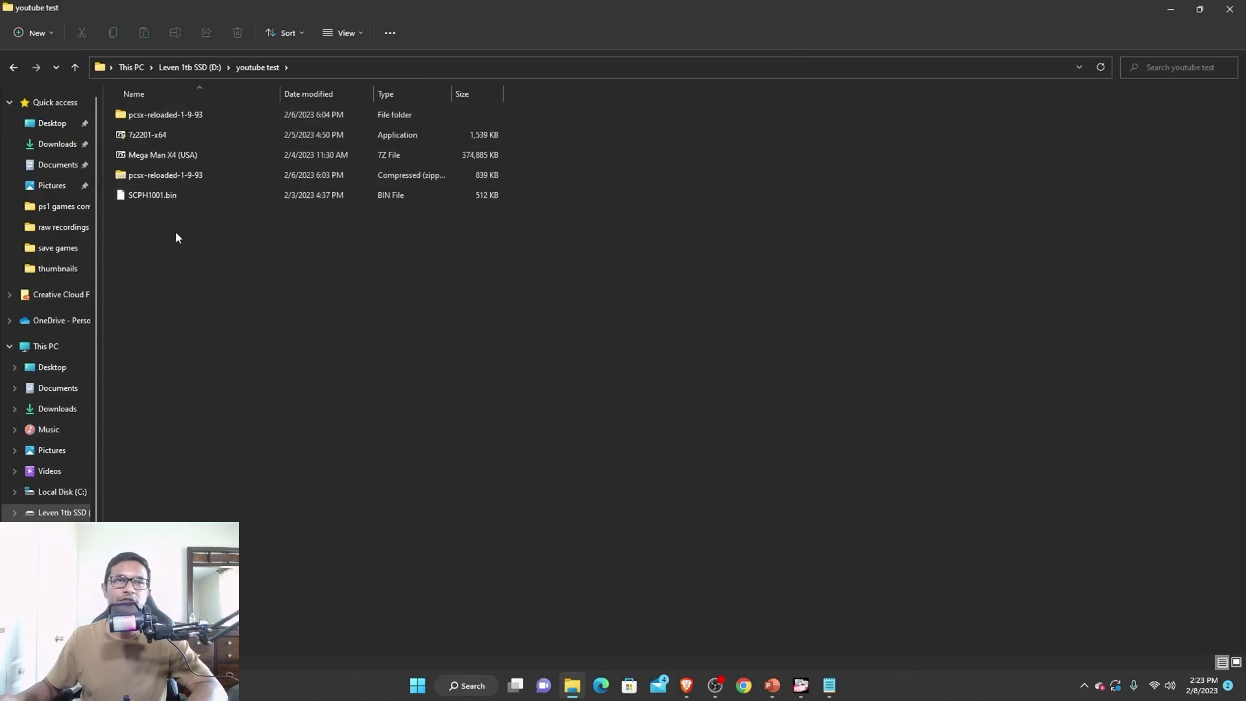
double_click(155, 174)
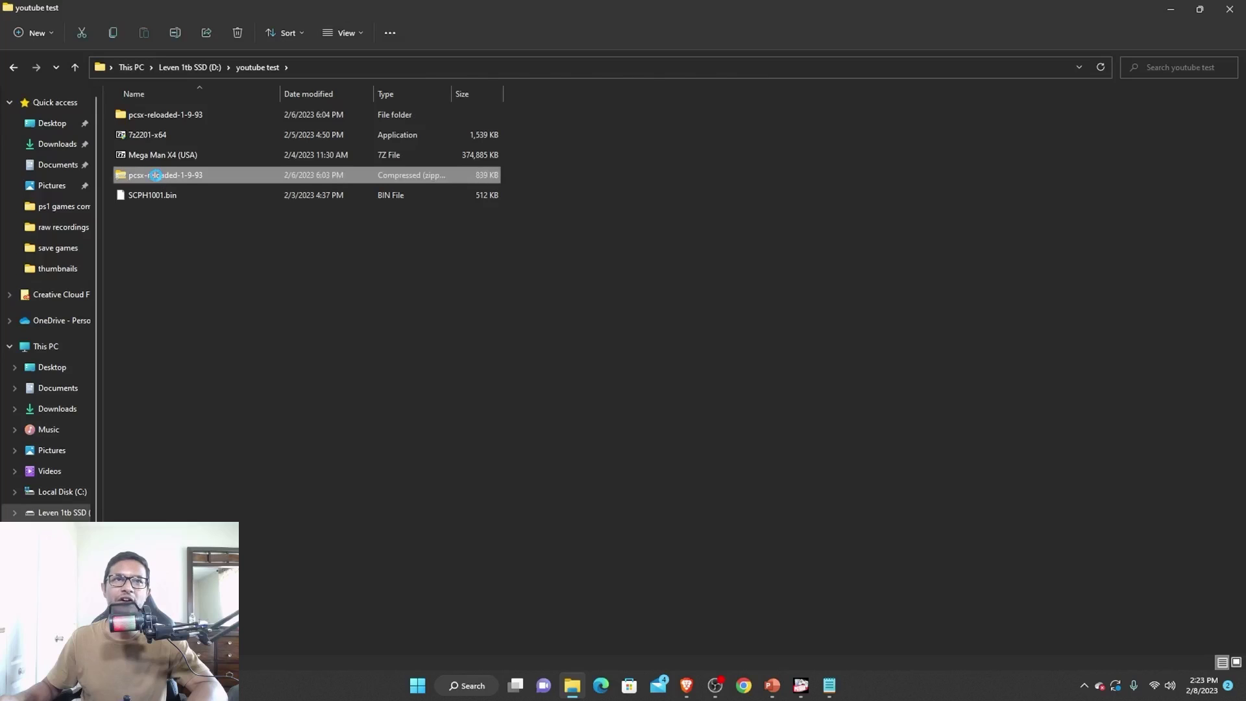
right_click(157, 177)
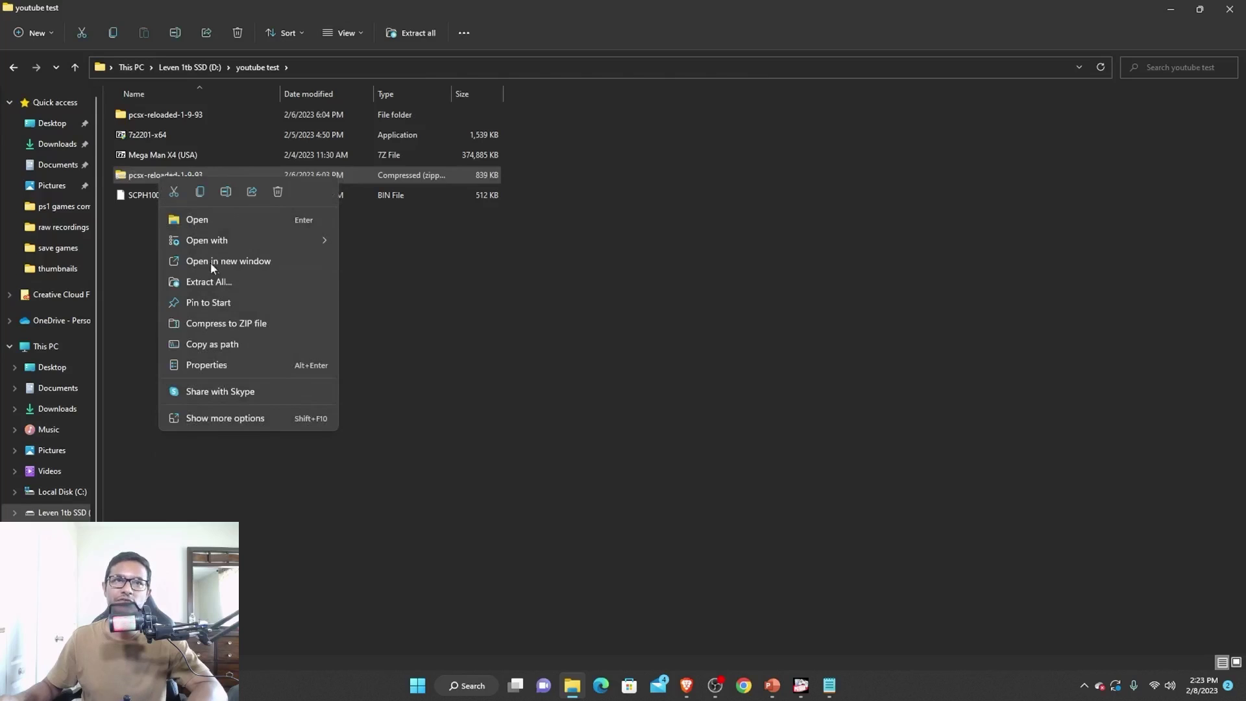
left_click(216, 282)
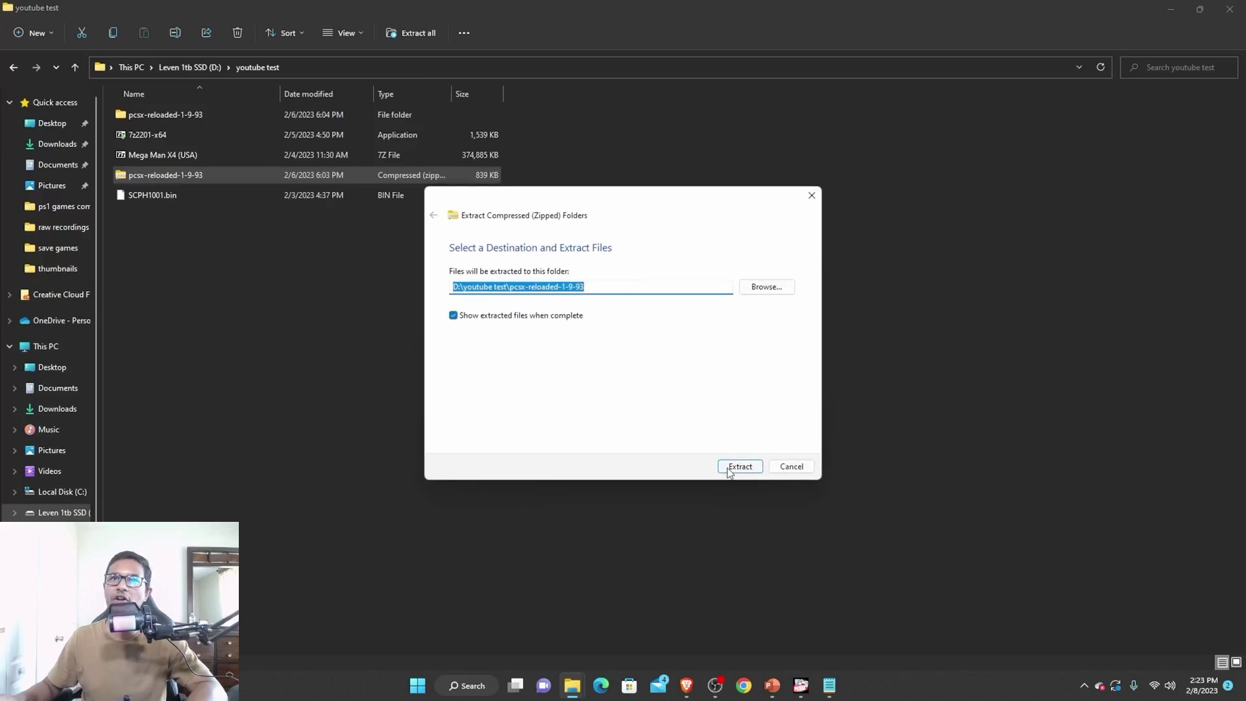
left_click(791, 467)
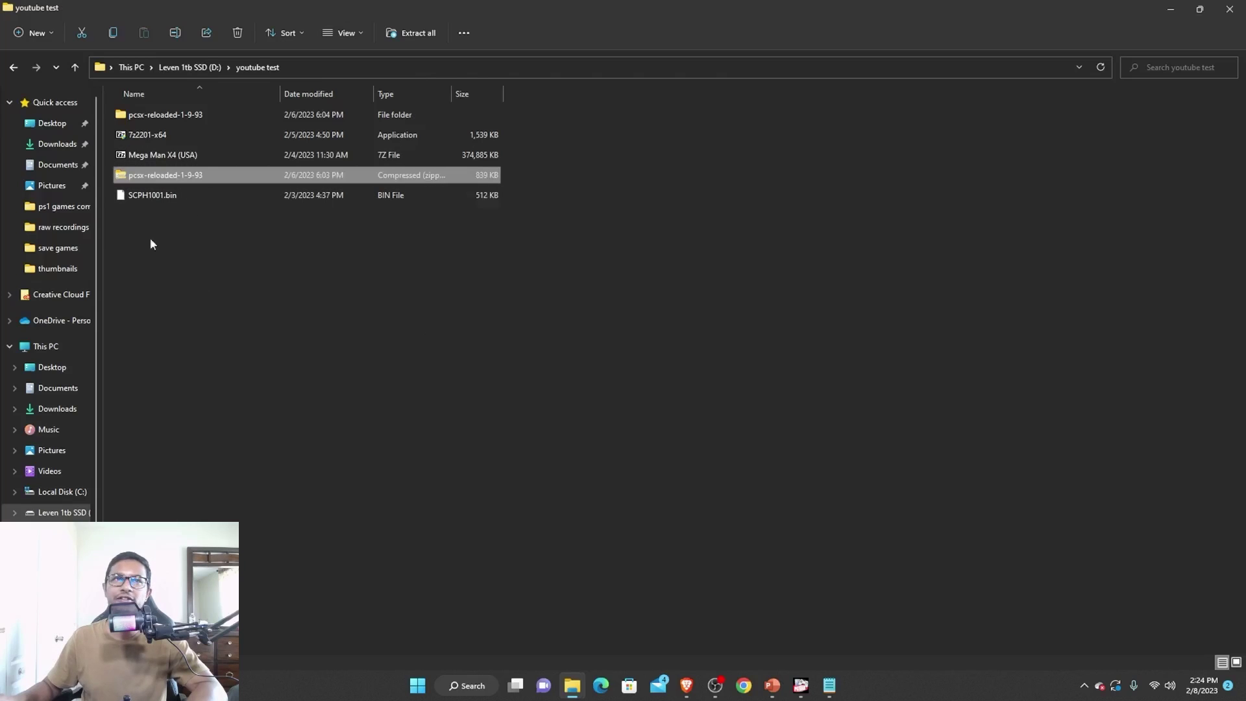
Permanently delete the pcsx-reloaded-1-9-93 zip with Shift+Delete, keeping the extracted folder
left_click(167, 116)
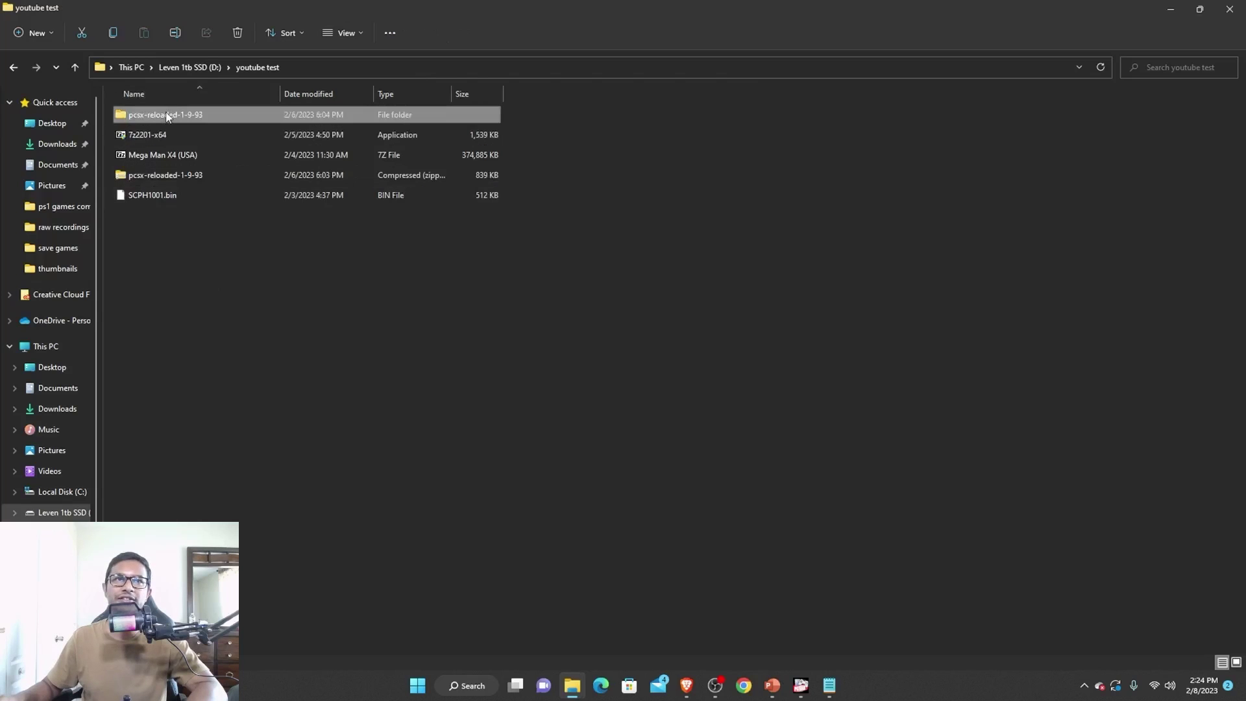
left_click(168, 176)
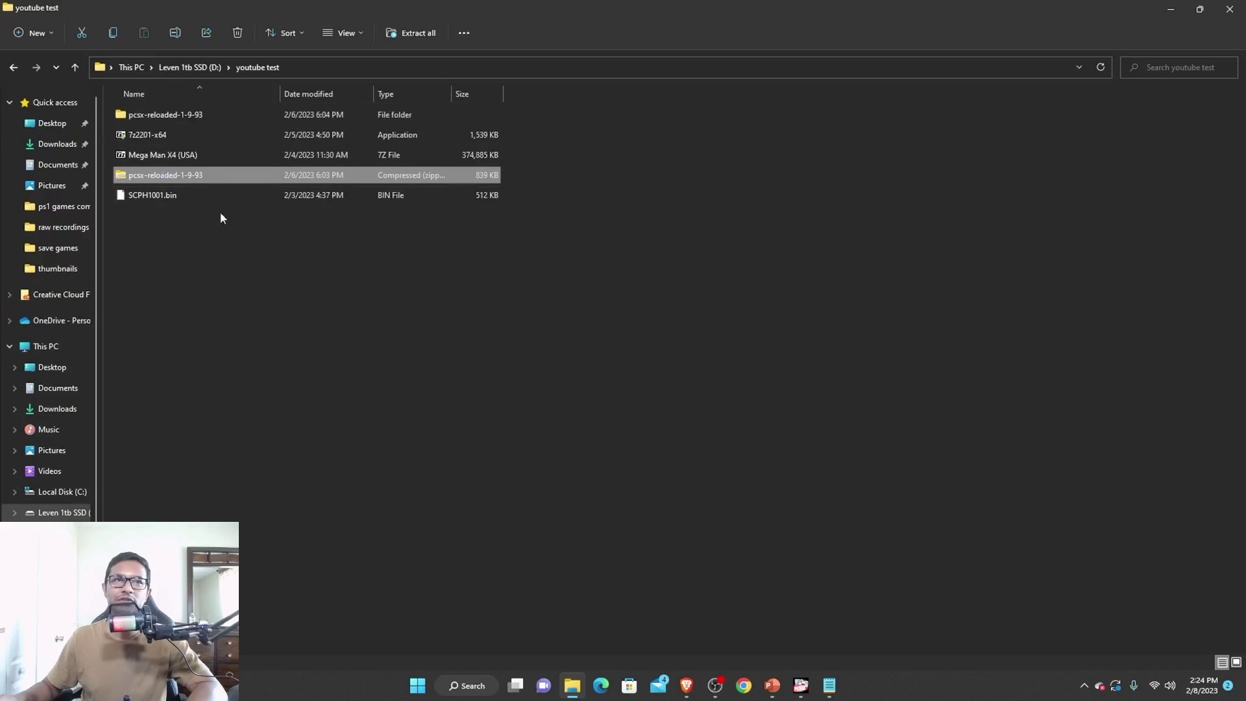
key("shift+Delete")
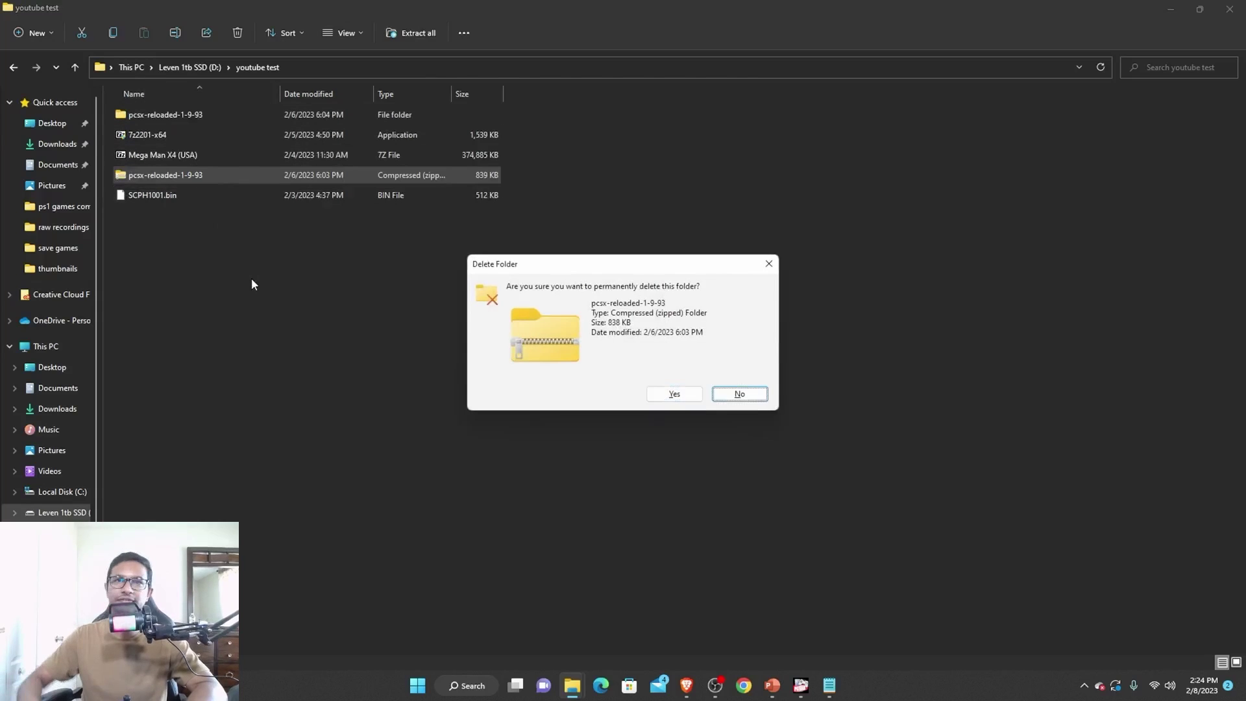
key("Left")
key("Return")
key("Up")
key("Up")
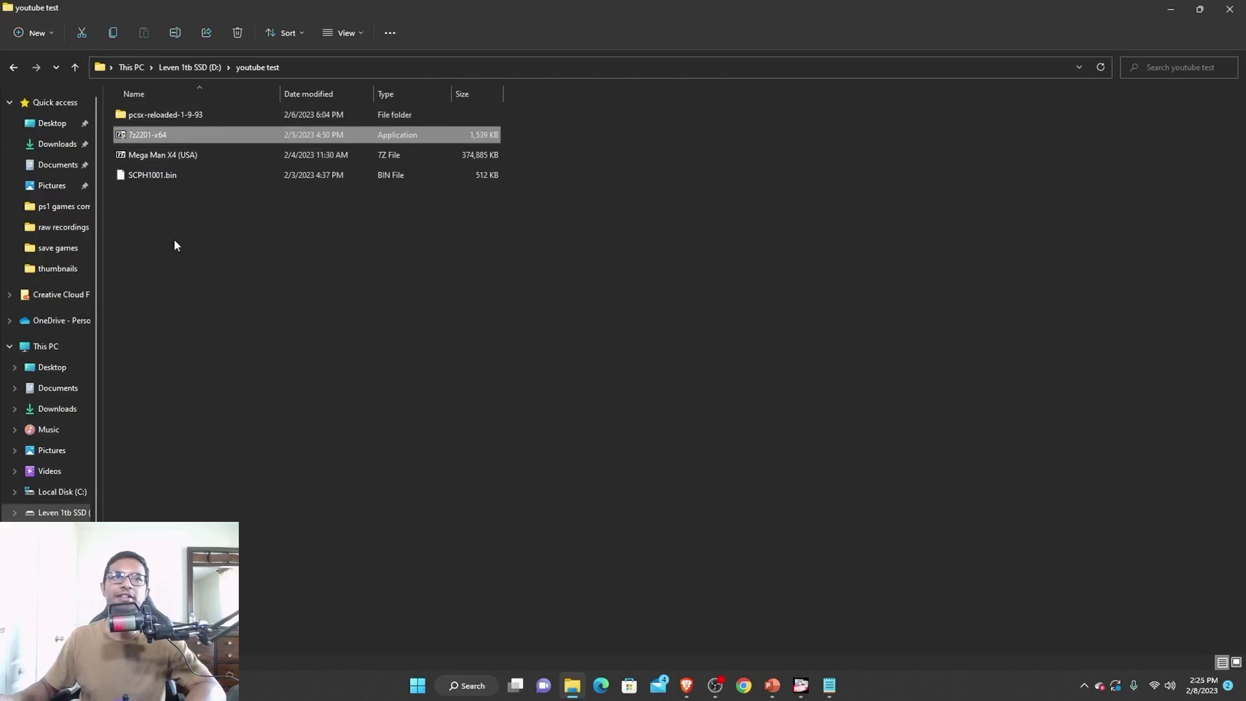
left_click(174, 182)
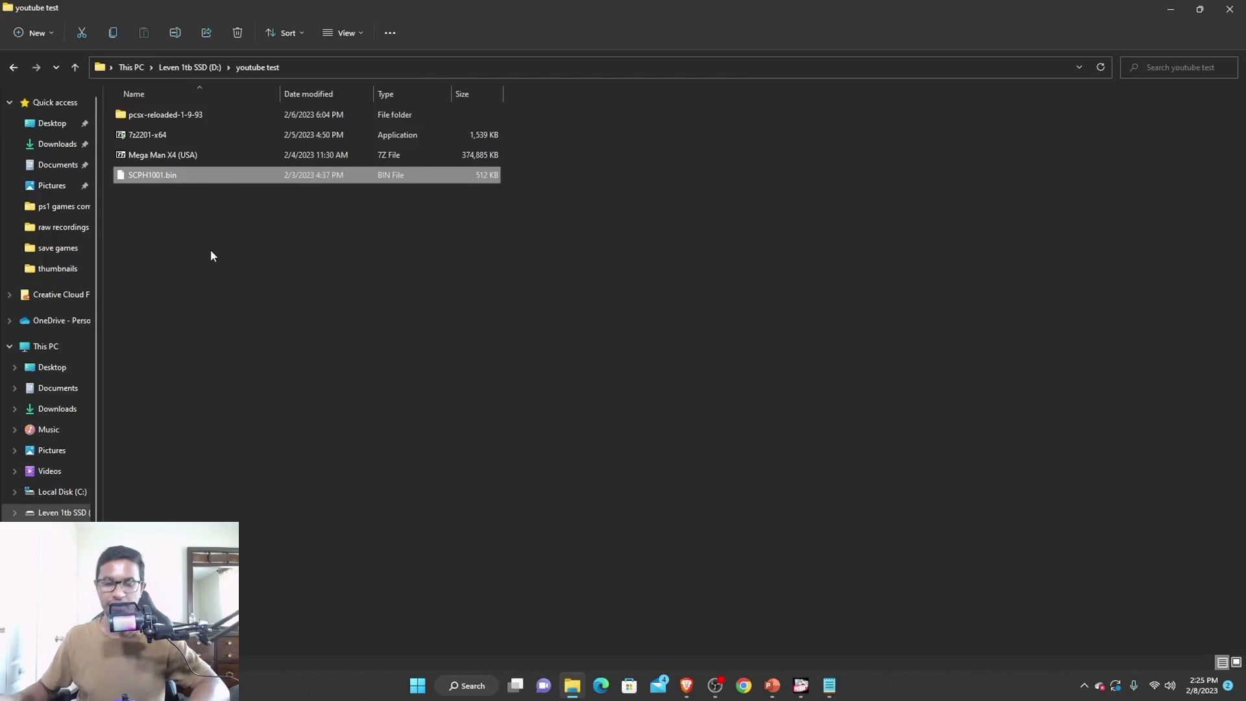
Move SCPH1001.bin into pcsx-reloaded-1-9-93\pcsxr\bios
key("ctrl+c")
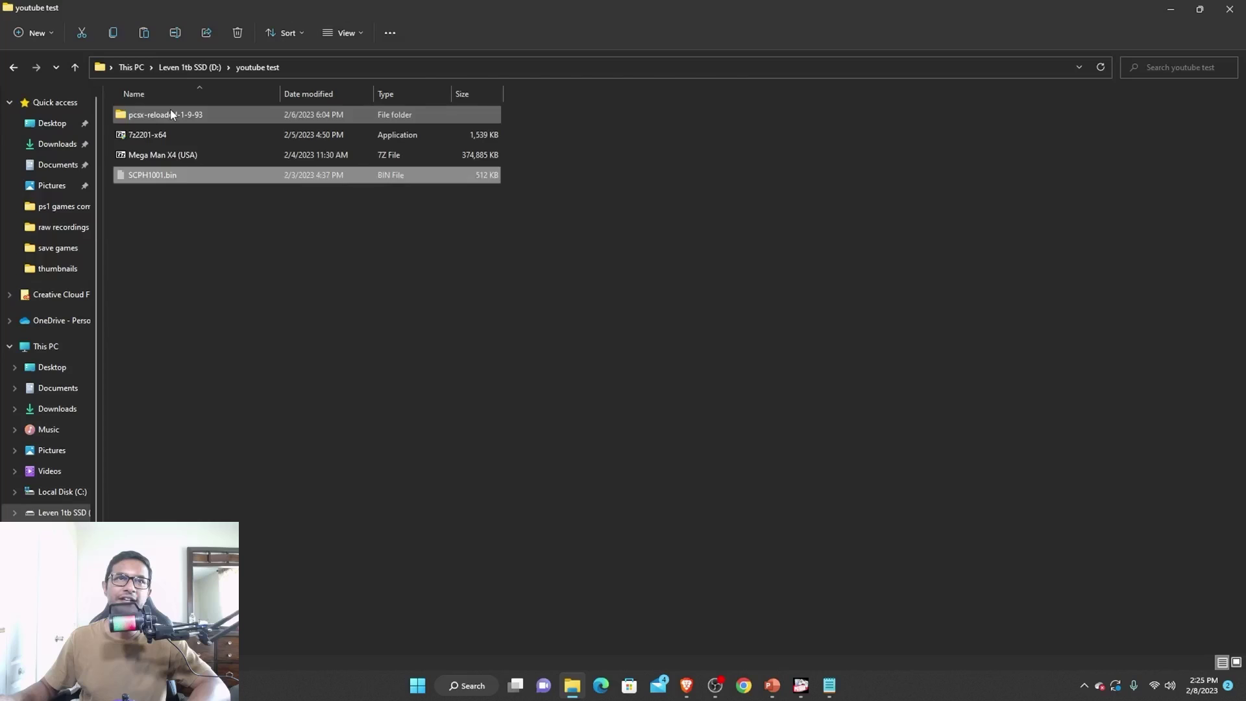
double_click(170, 114)
double_click(165, 110)
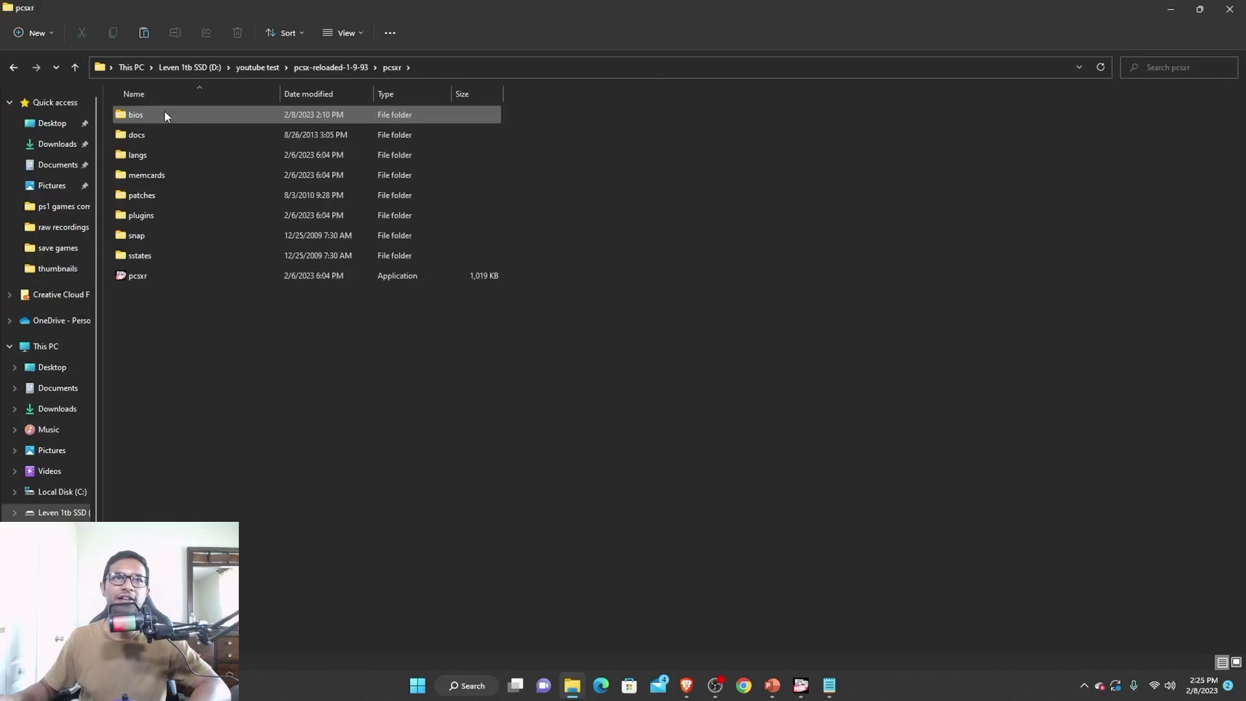
double_click(144, 117)
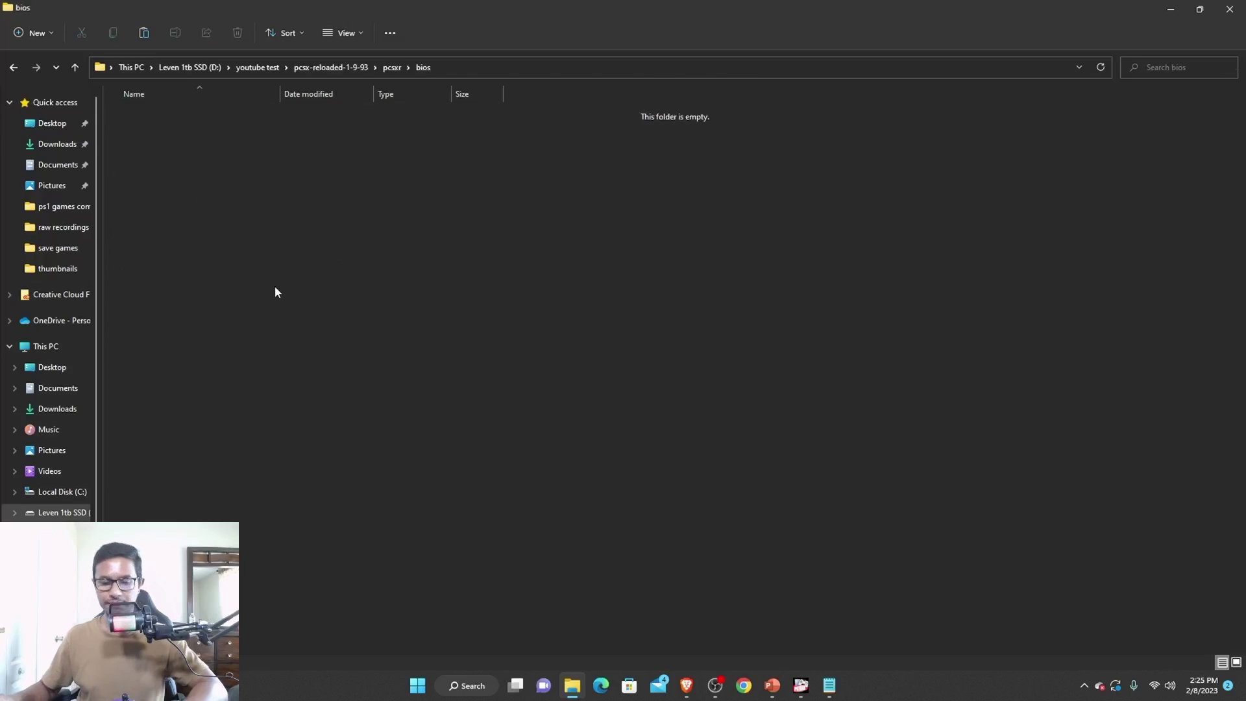
key("ctrl+v")
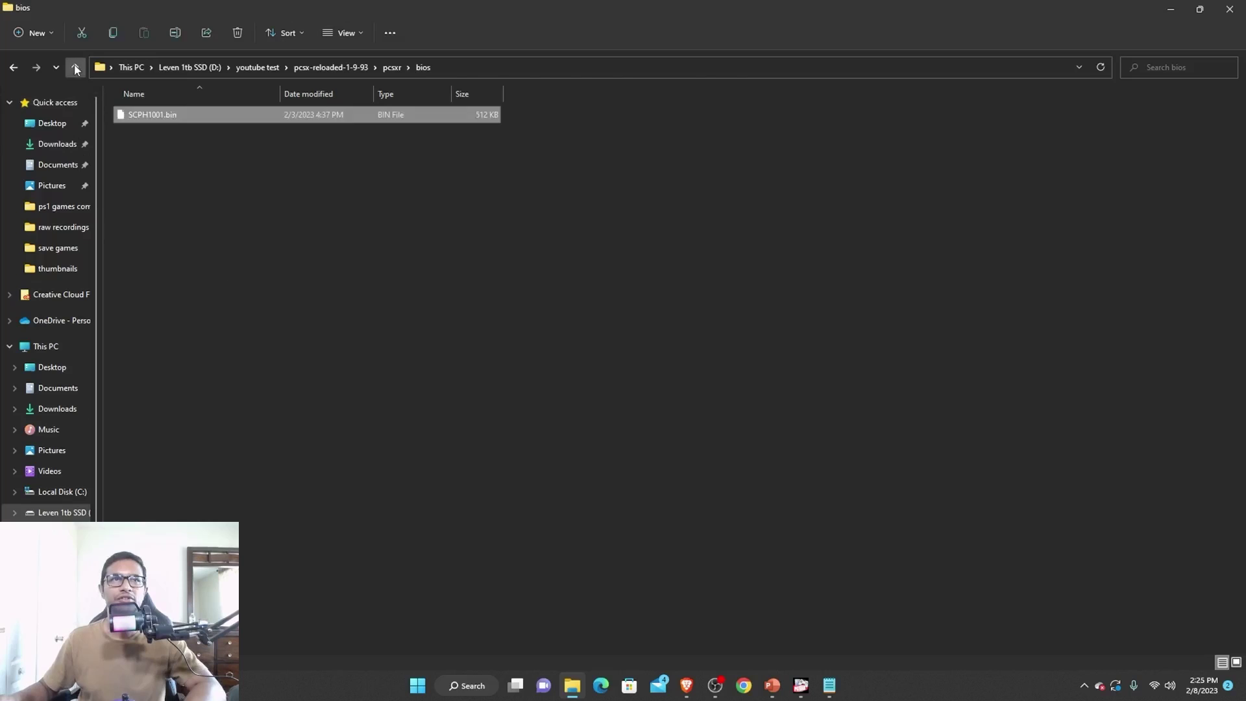
Create a new folder named 'games' inside pcsxr and return to youtube test
left_click(74, 67)
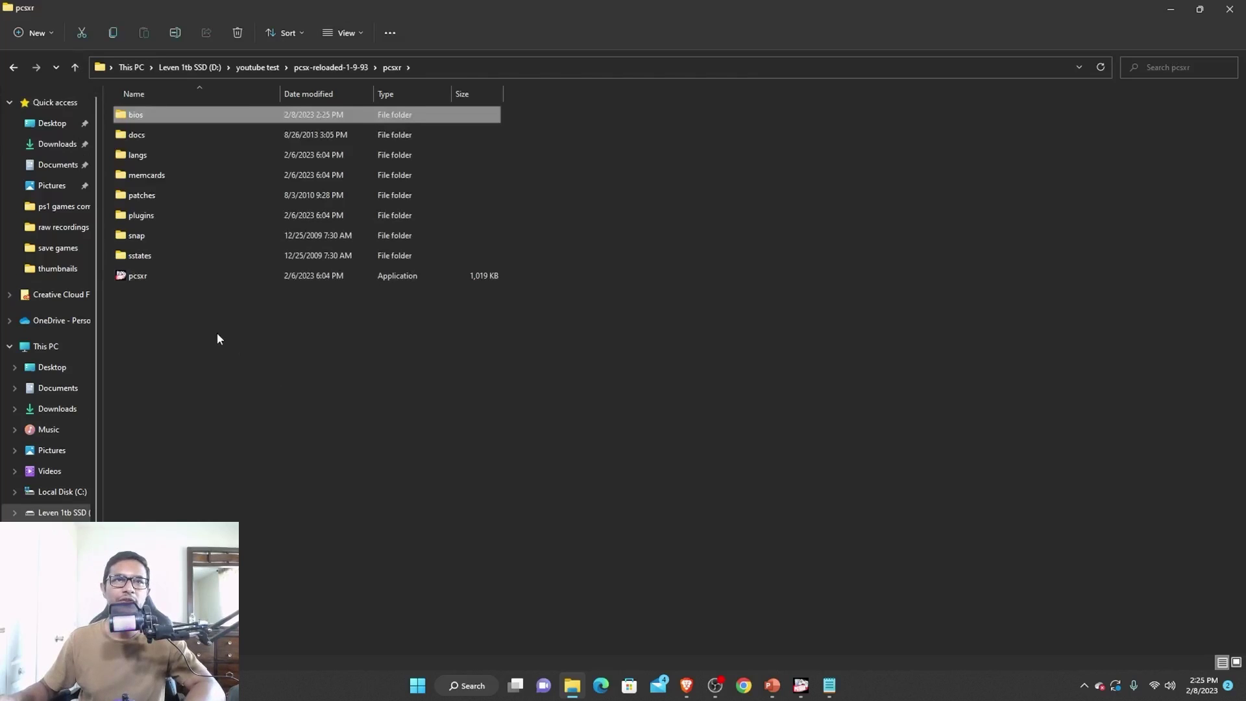
right_click(197, 320)
mouse_move(237, 420)
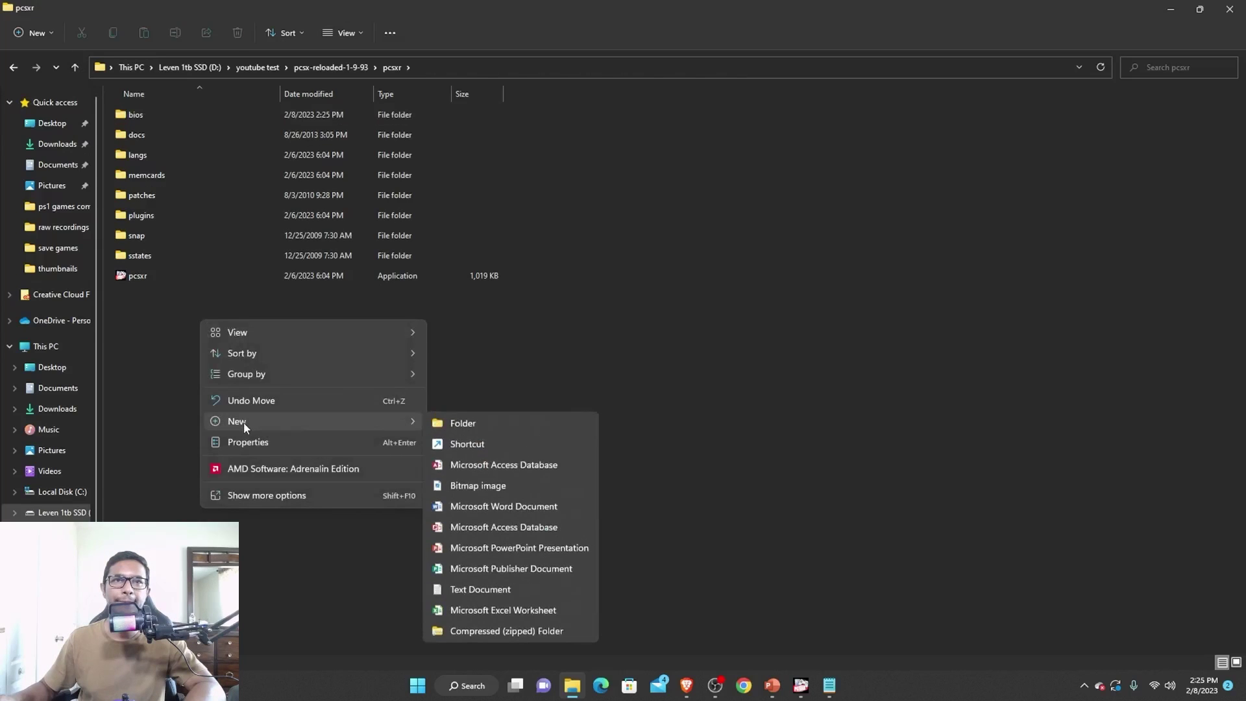
left_click(544, 430)
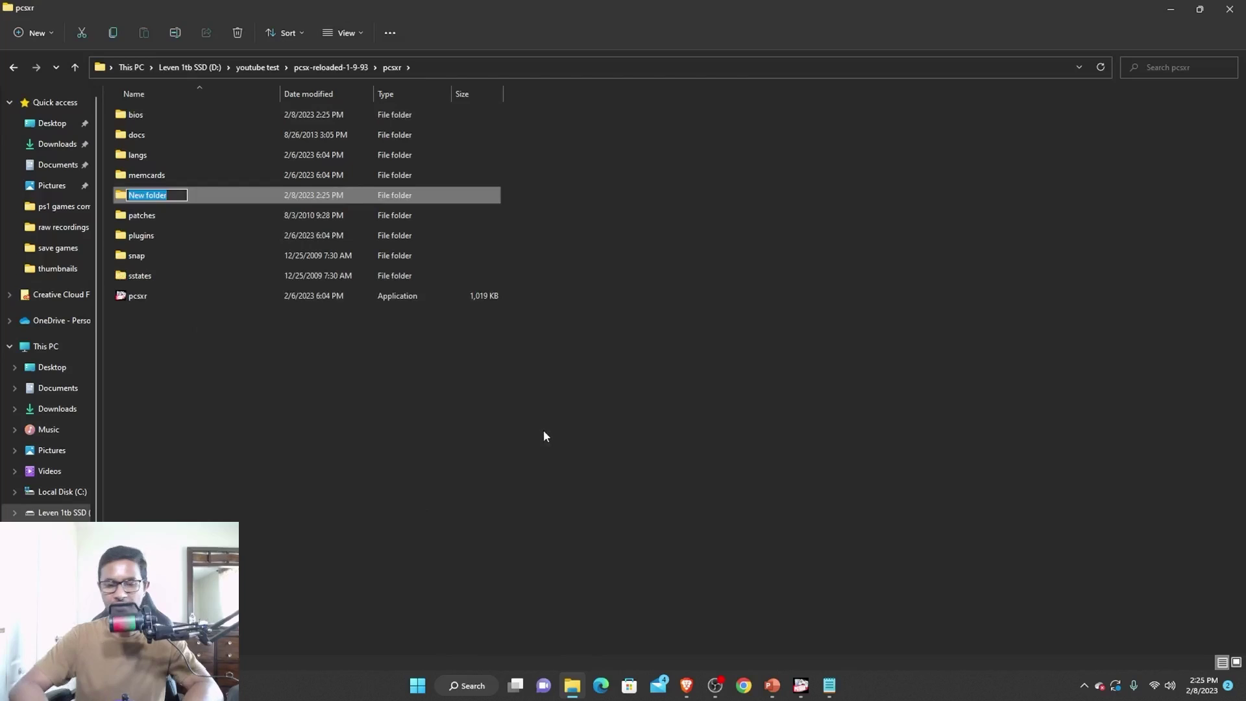
type("games")
key("Return")
left_click(78, 67)
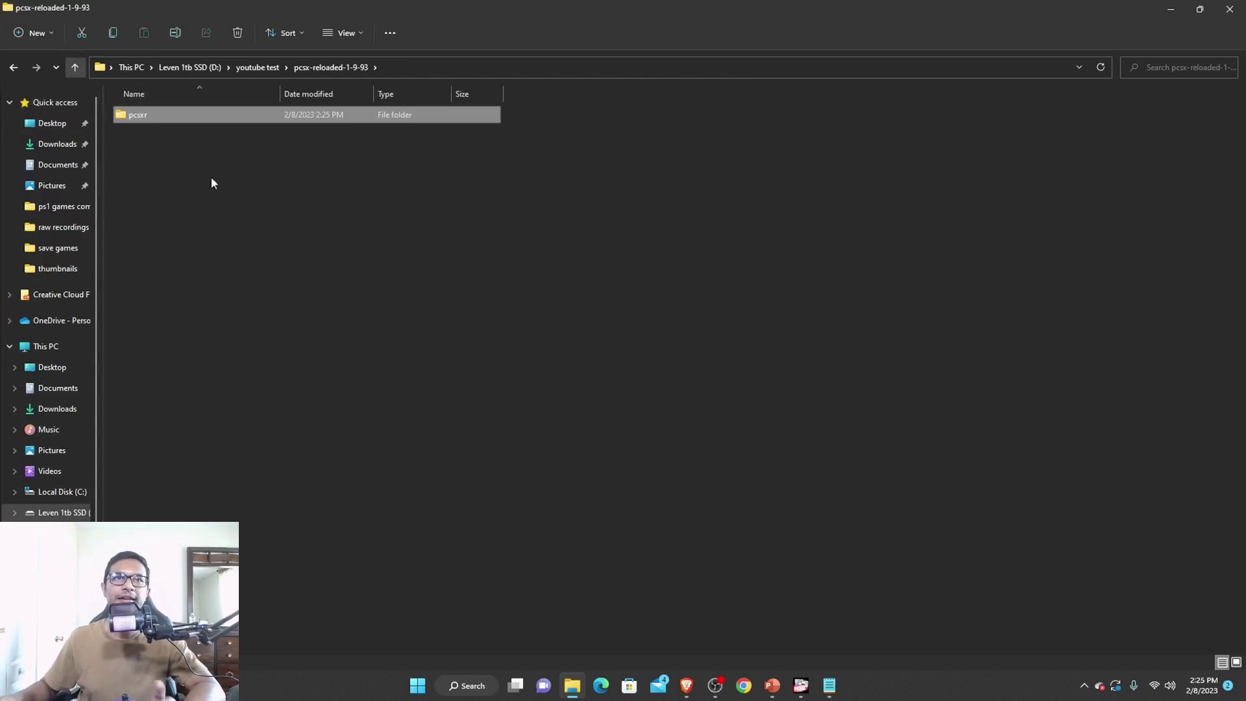
left_click(79, 67)
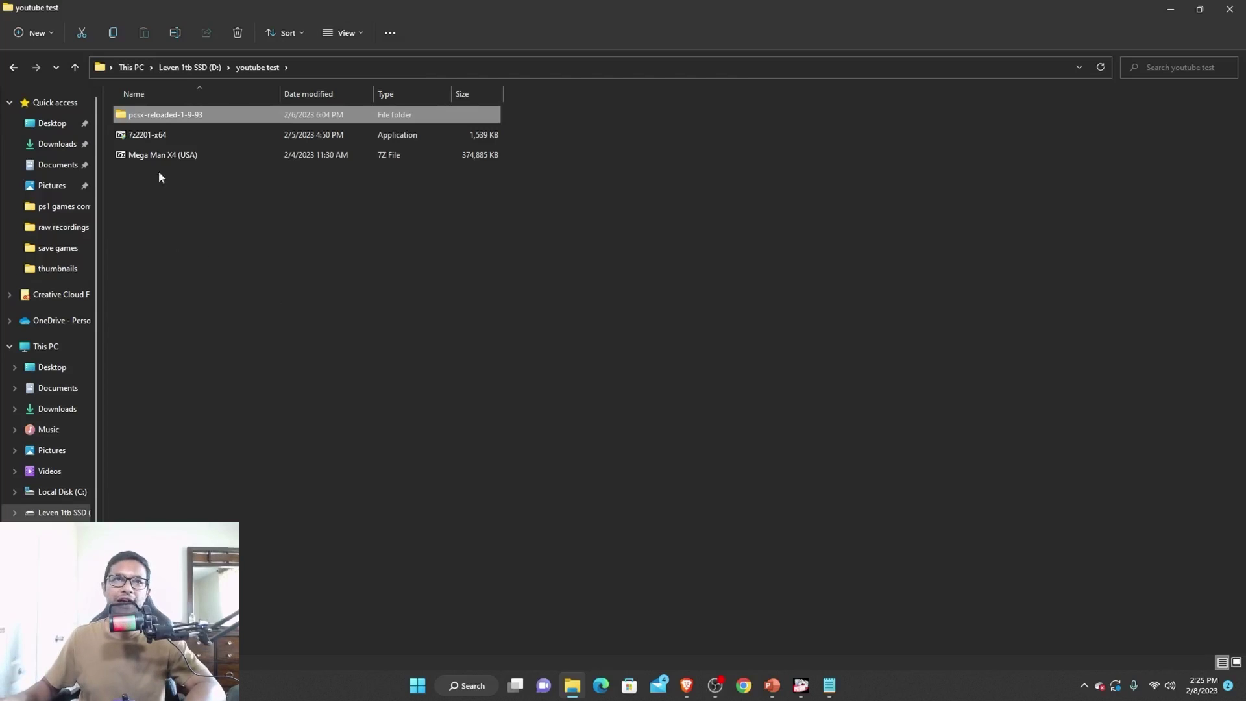
Launch the 7z2201-x64 installer, browse its C:\Program Files\7-Zip destination, then cancel setup
left_click(158, 152)
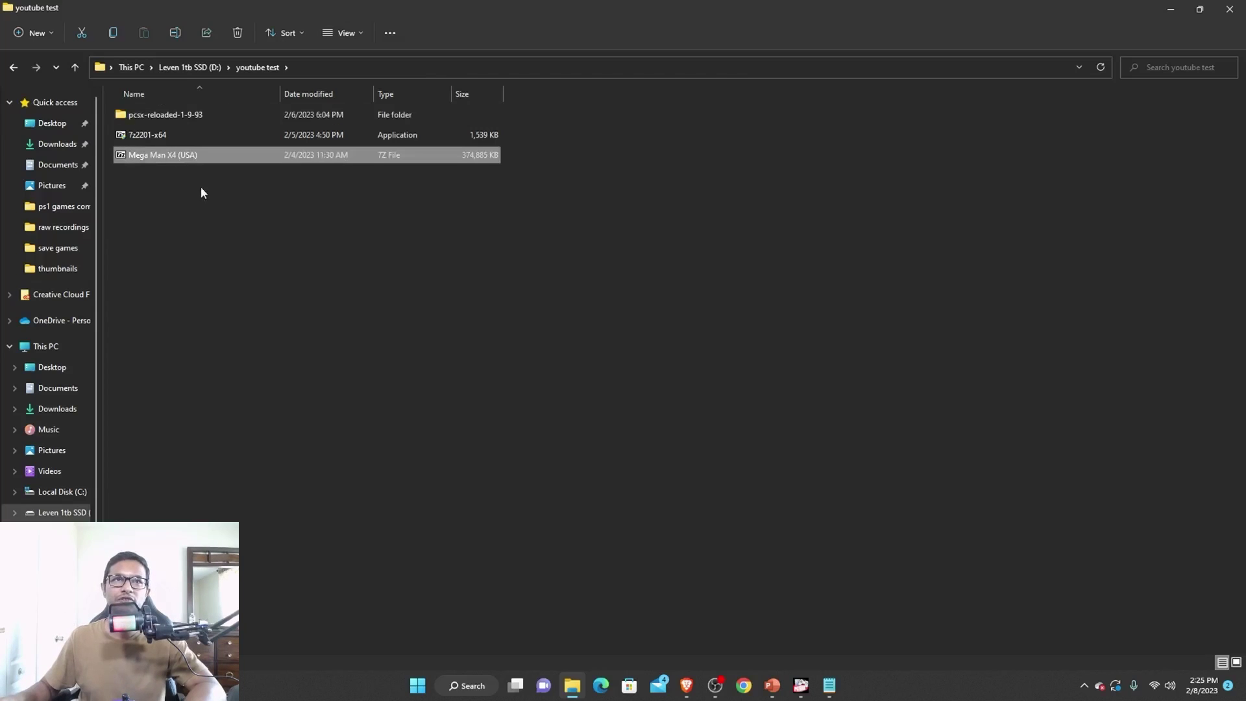
double_click(139, 132)
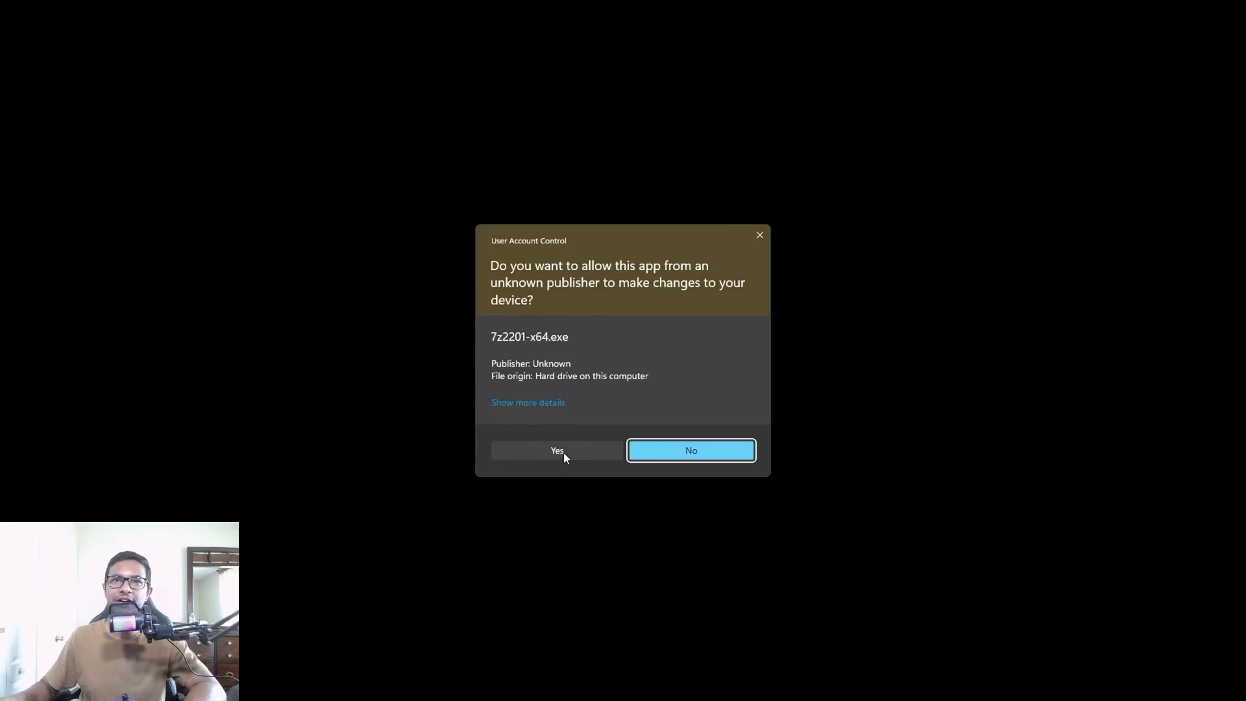
left_click(539, 448)
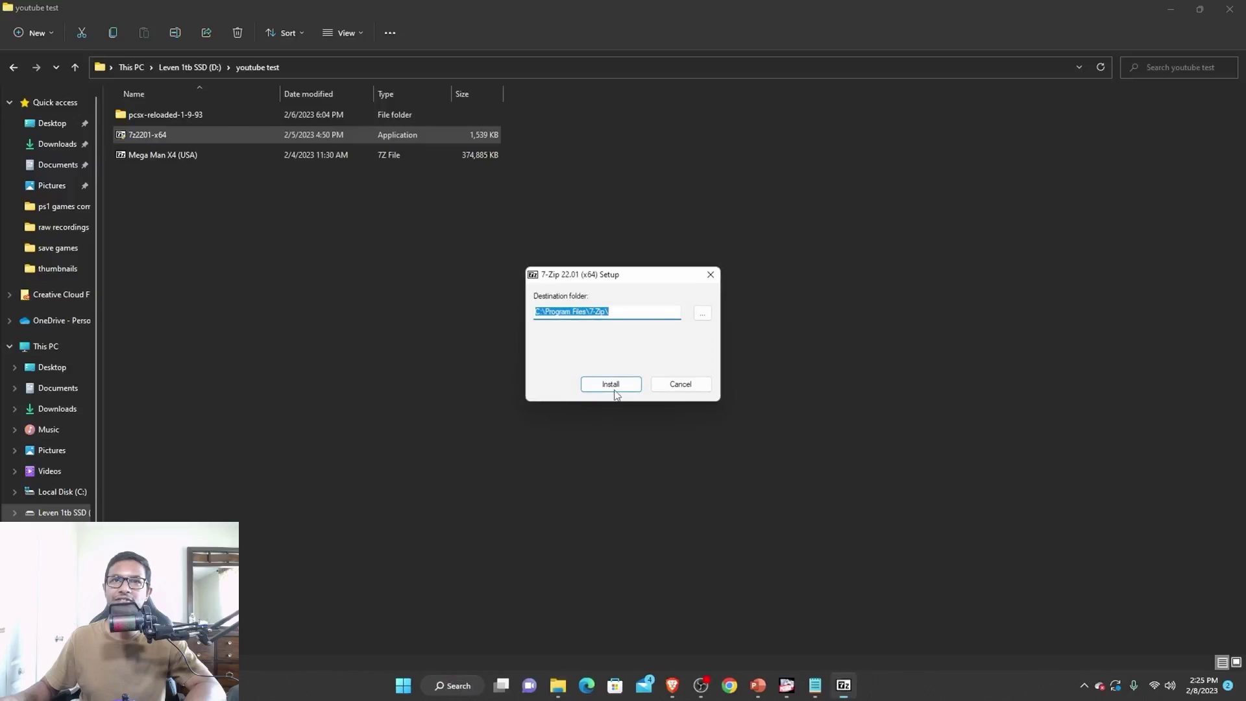
left_click(705, 315)
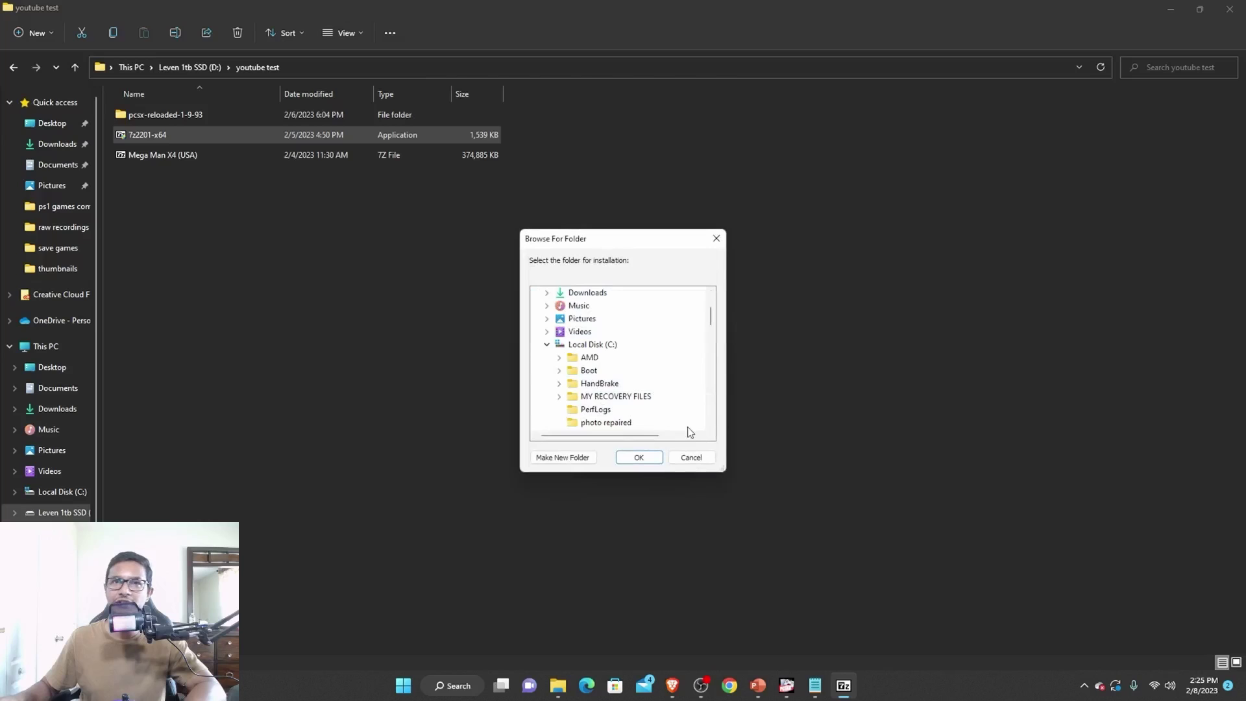
left_click(692, 458)
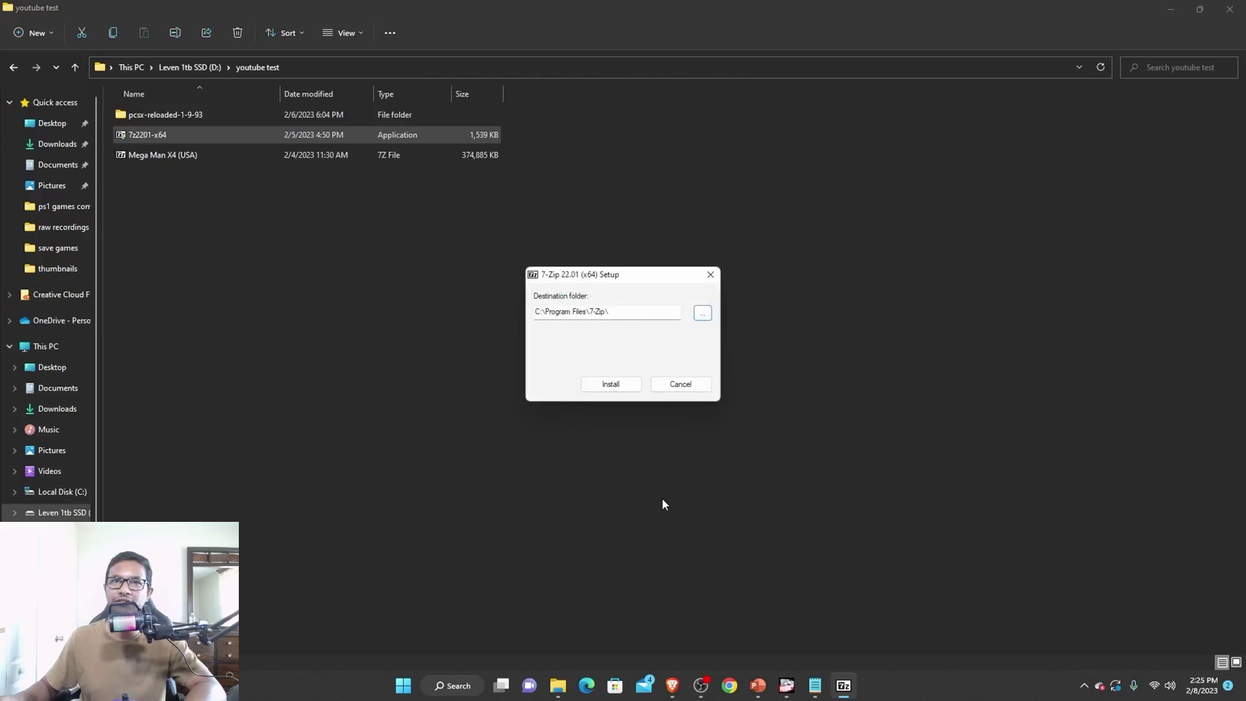
left_click(691, 386)
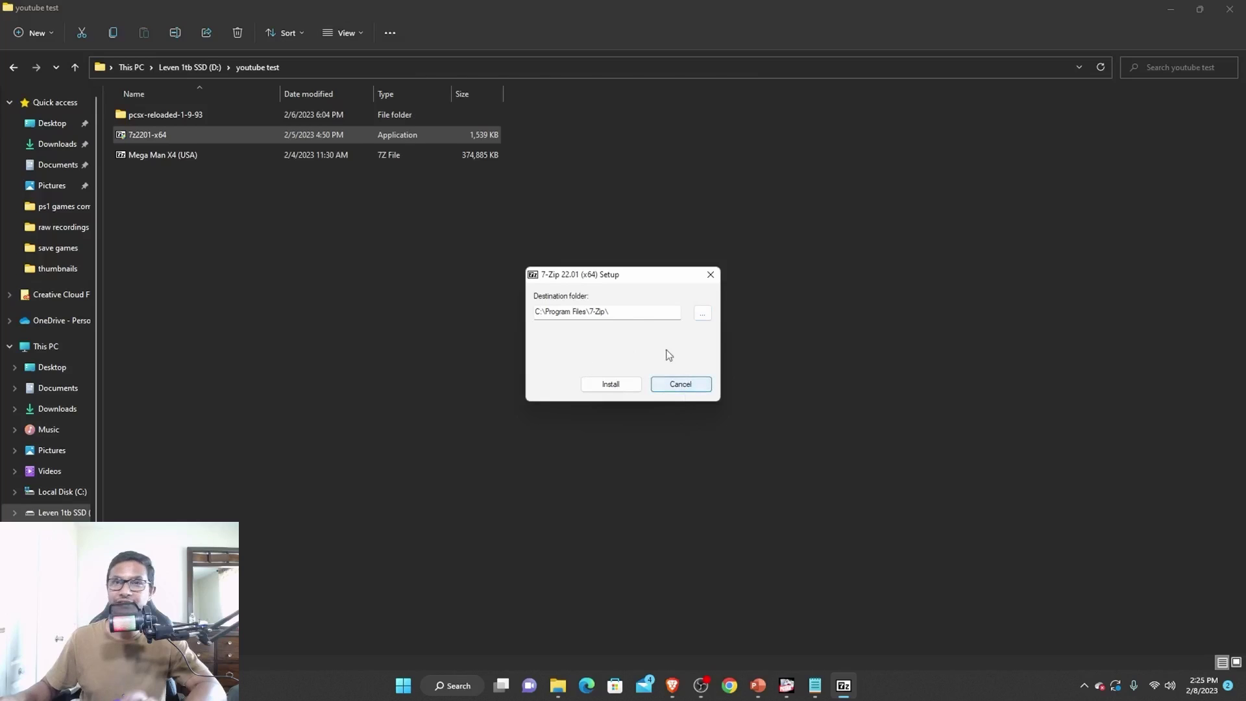
left_click(682, 384)
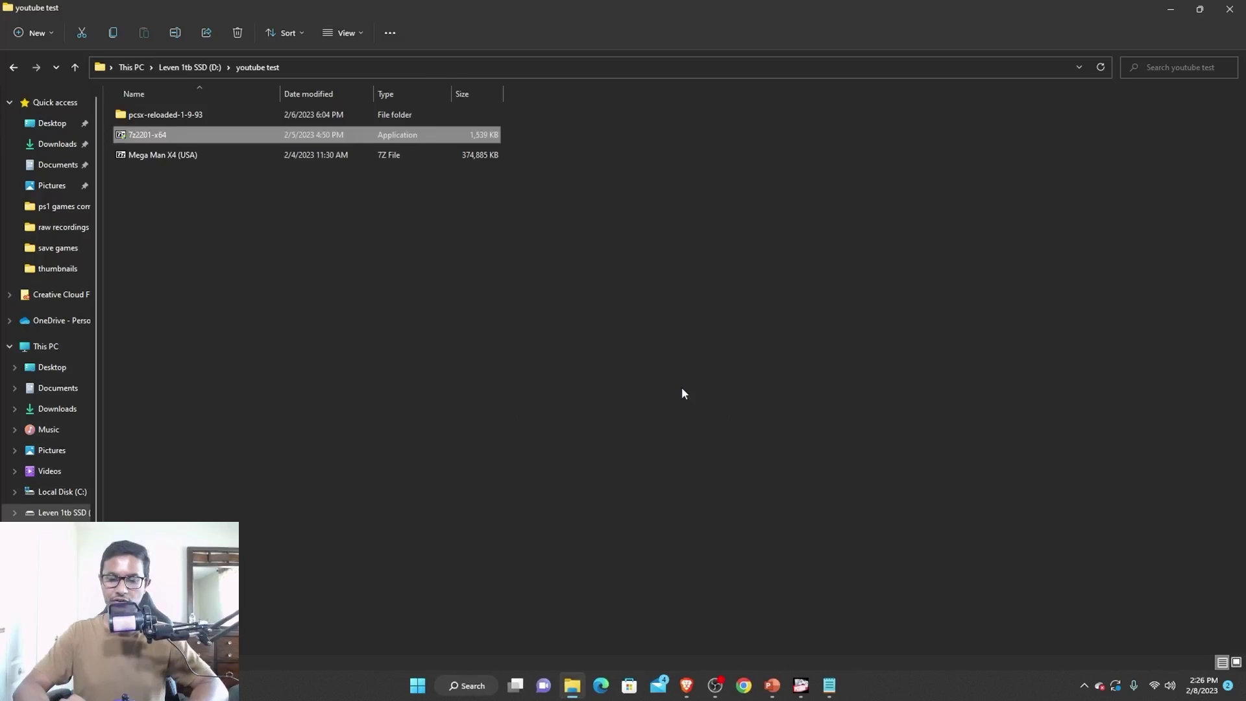
key("super")
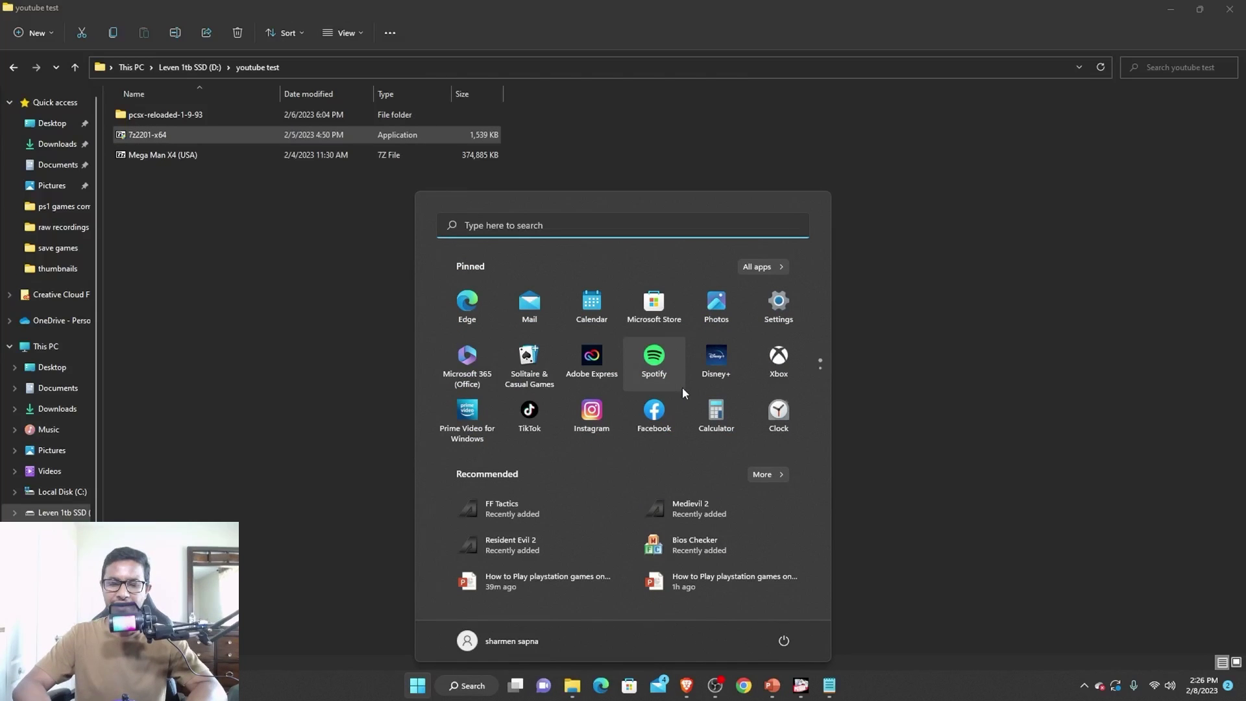
type("7z")
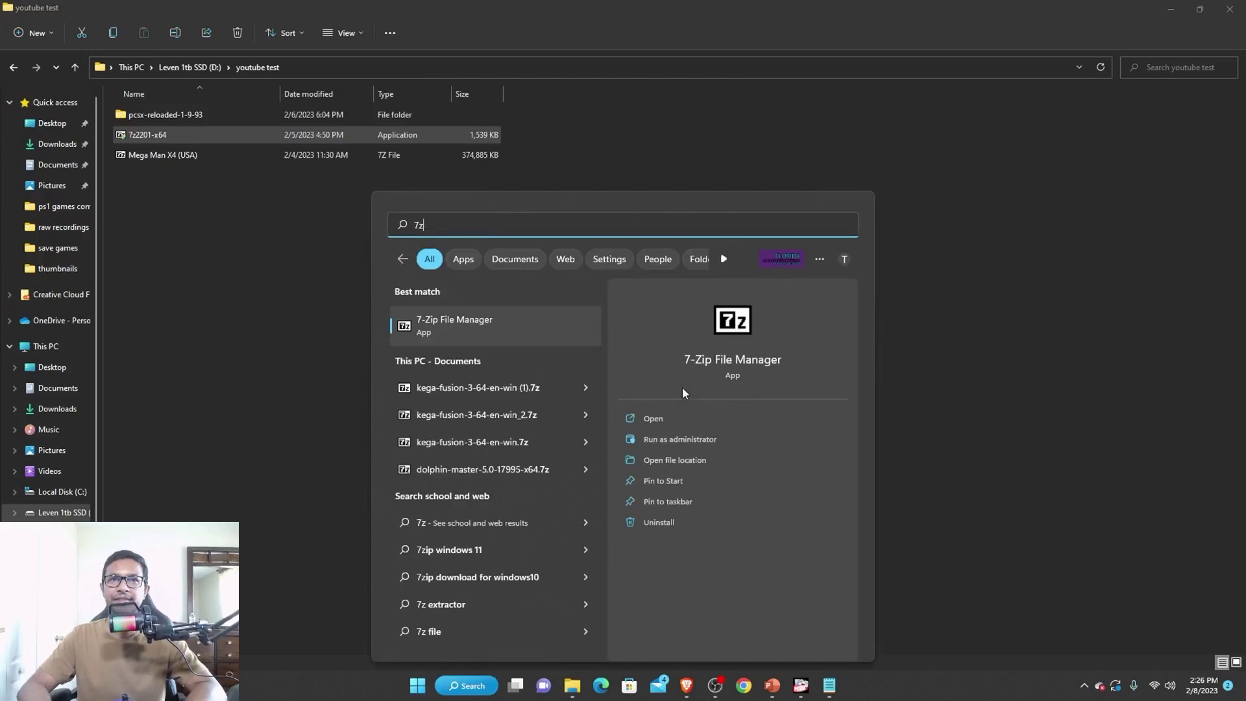
Open 7-Zip File Manager at the youtube test folder using its copied path
left_click(464, 324)
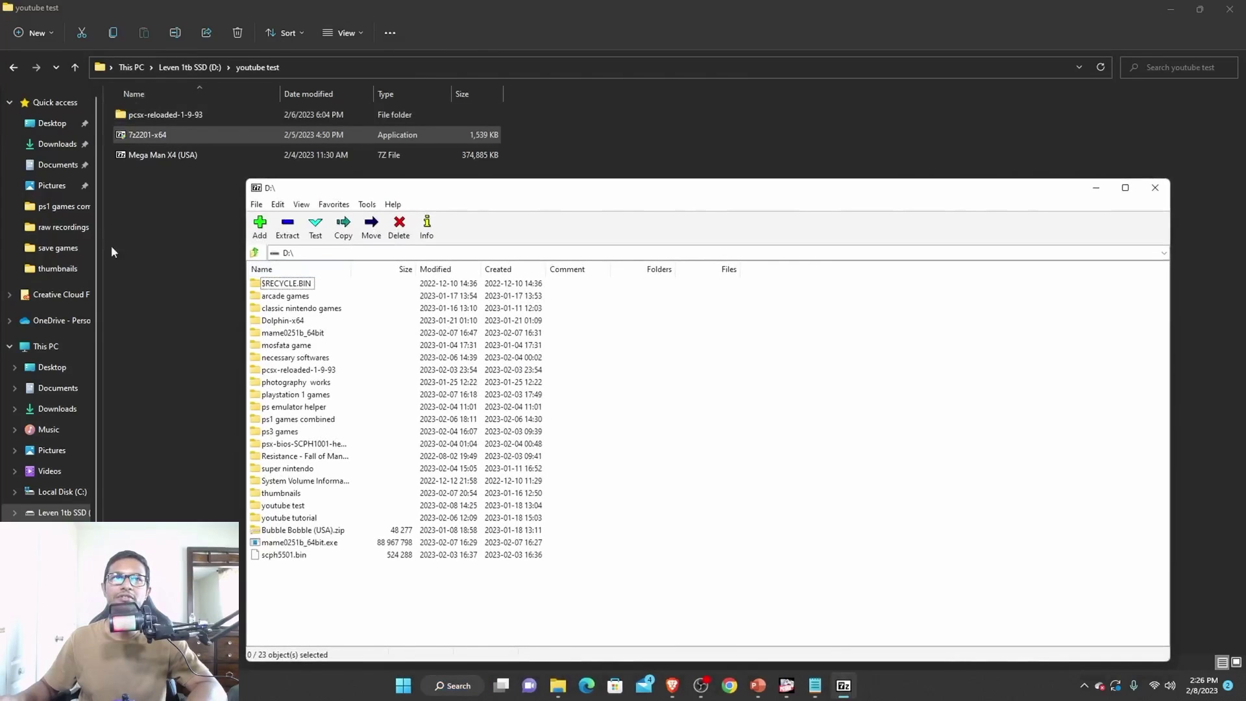
left_click(341, 65)
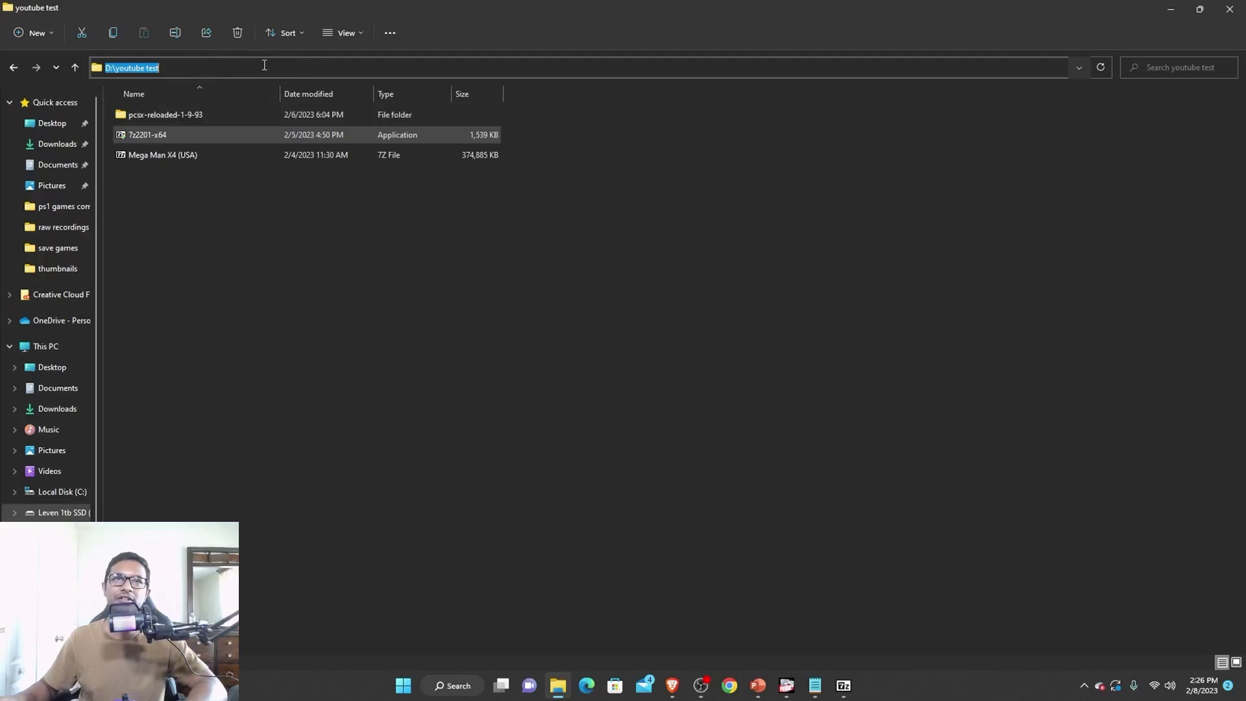
left_click(194, 65)
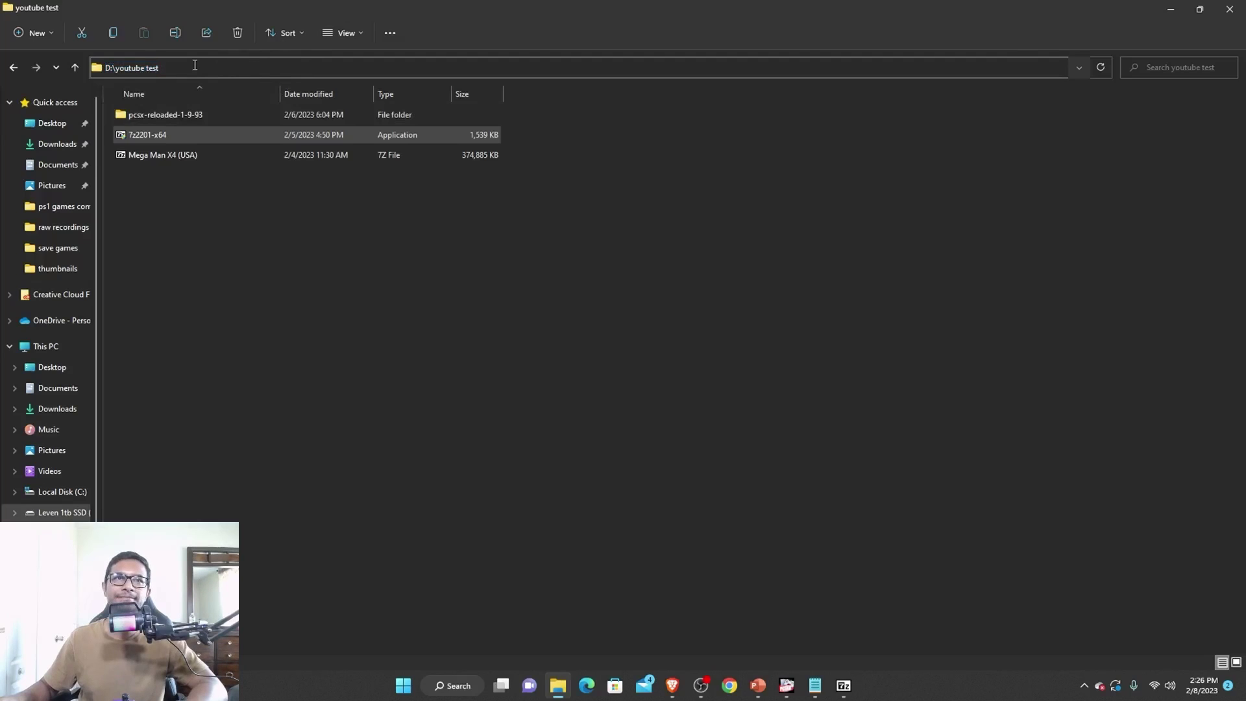
key("ctrl+a")
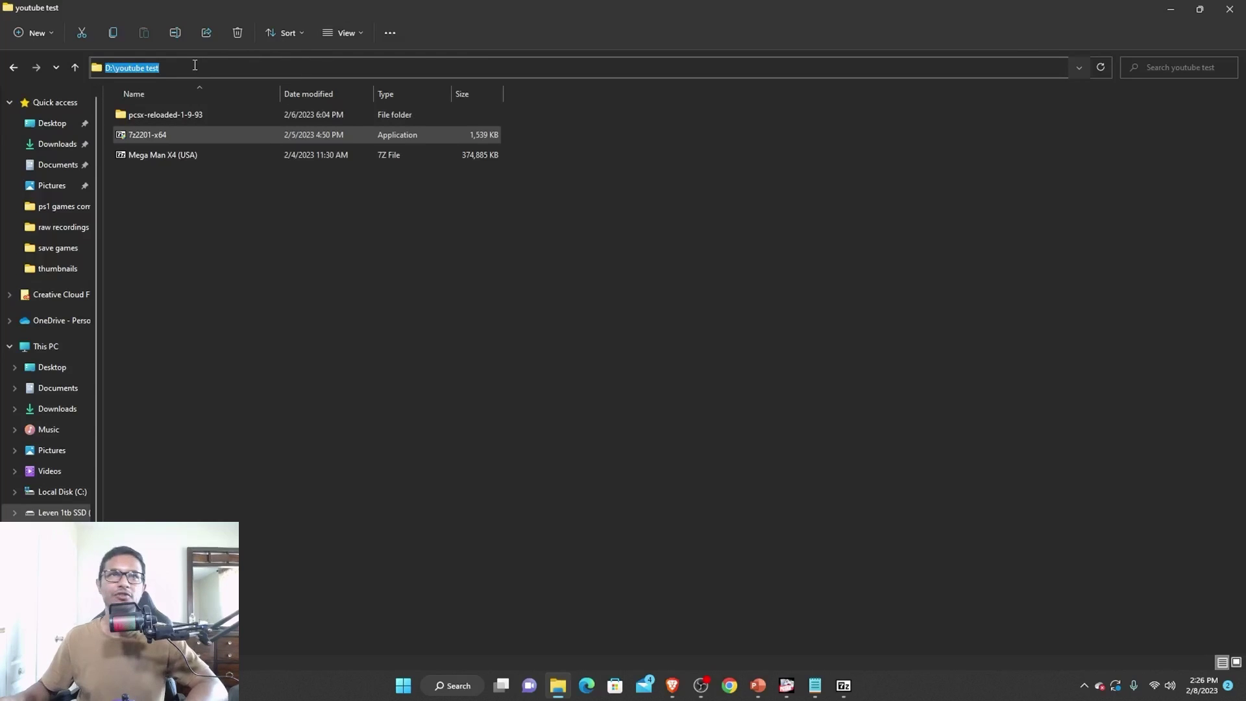
key("ctrl+c")
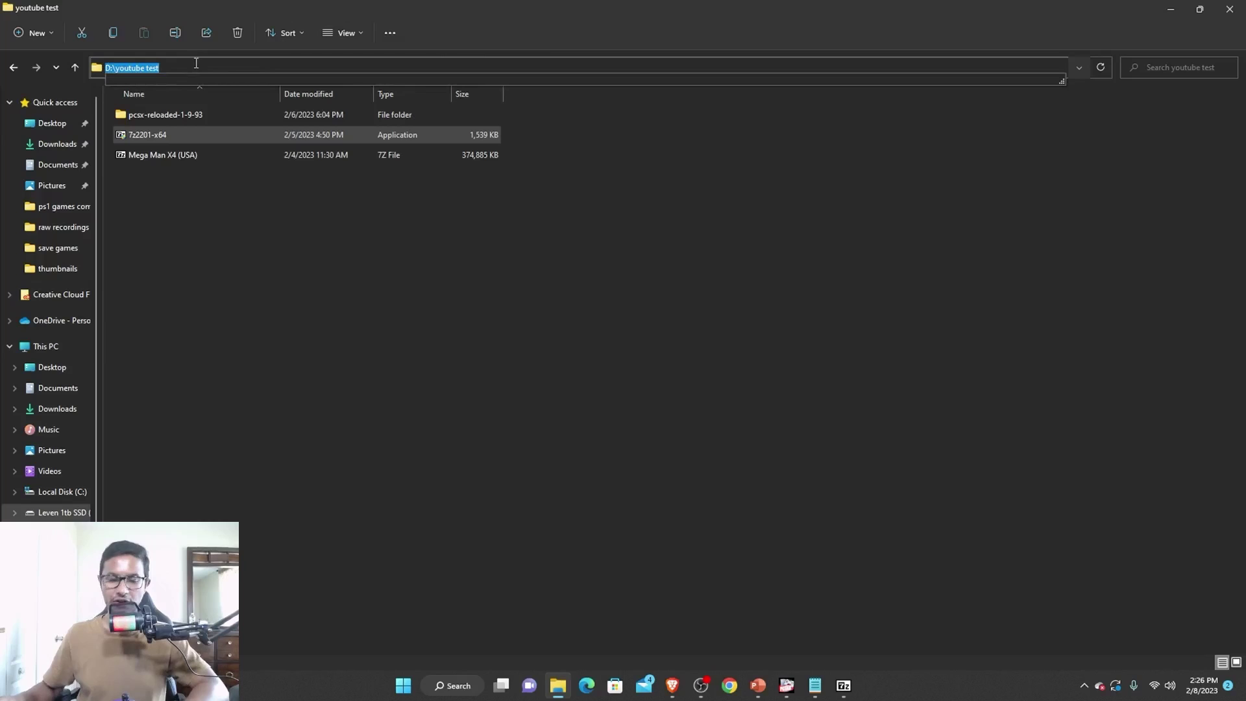
left_click(352, 383)
left_click(843, 686)
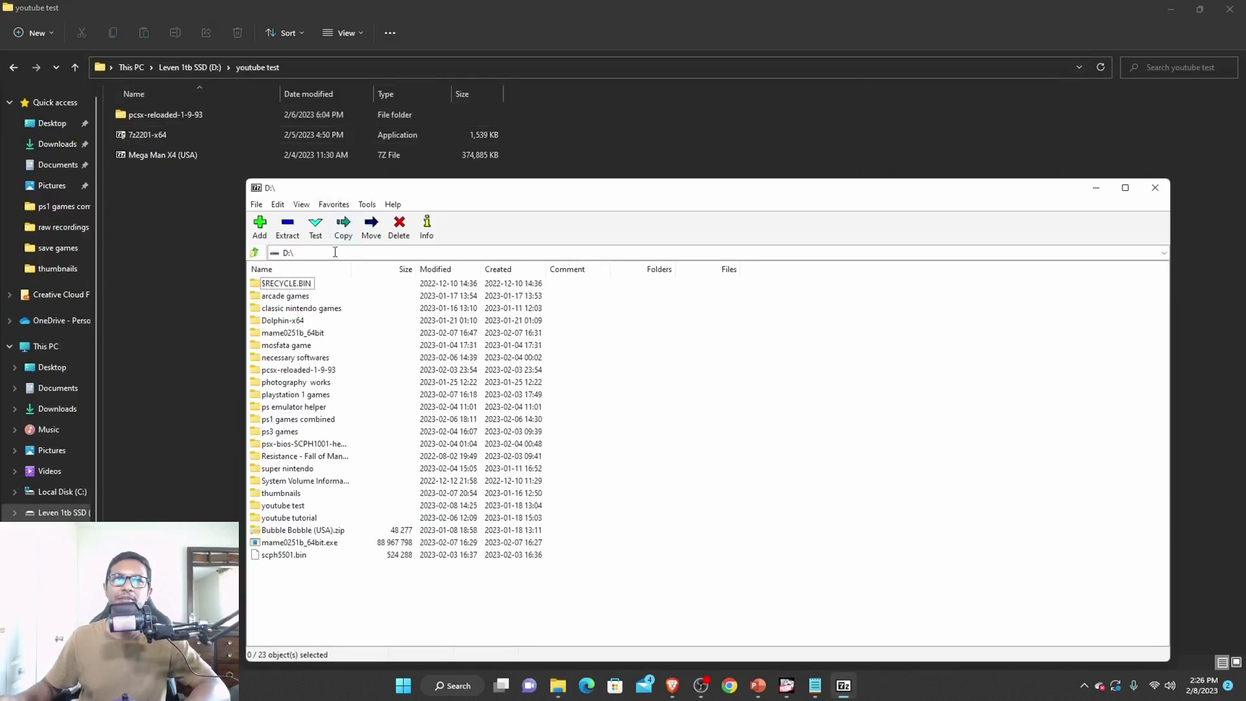
left_click(335, 252)
type("youtube test")
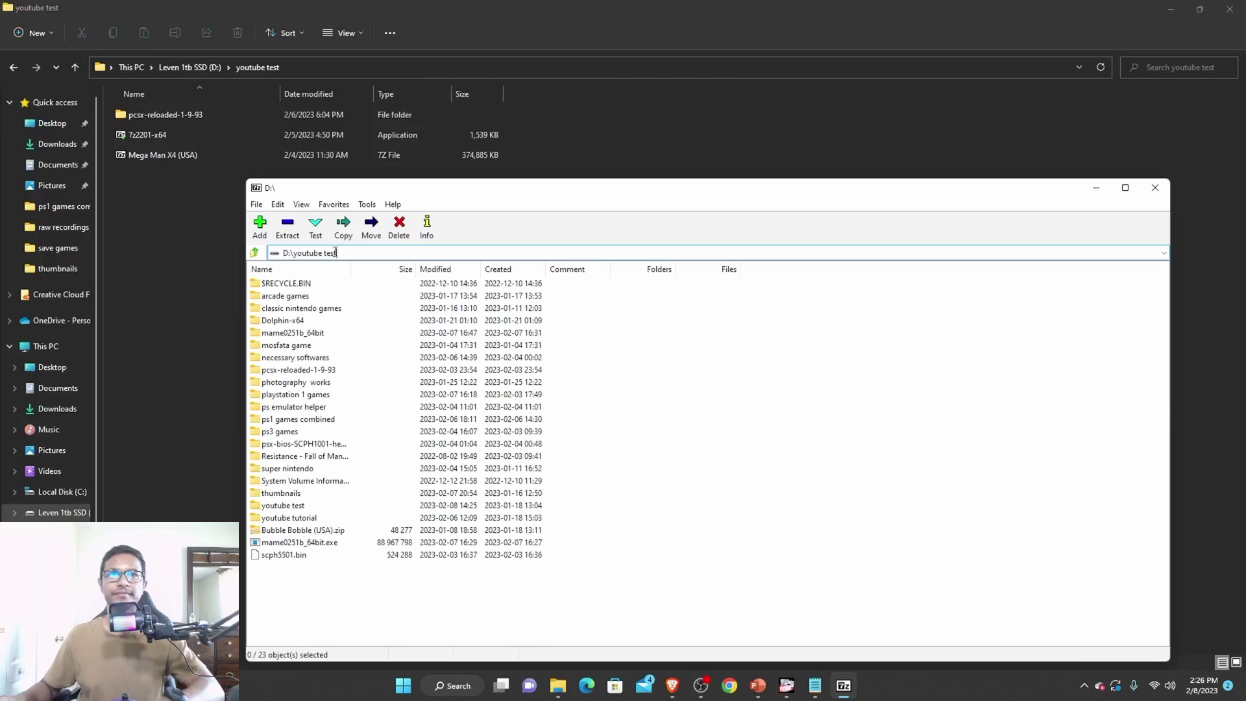
key("Return")
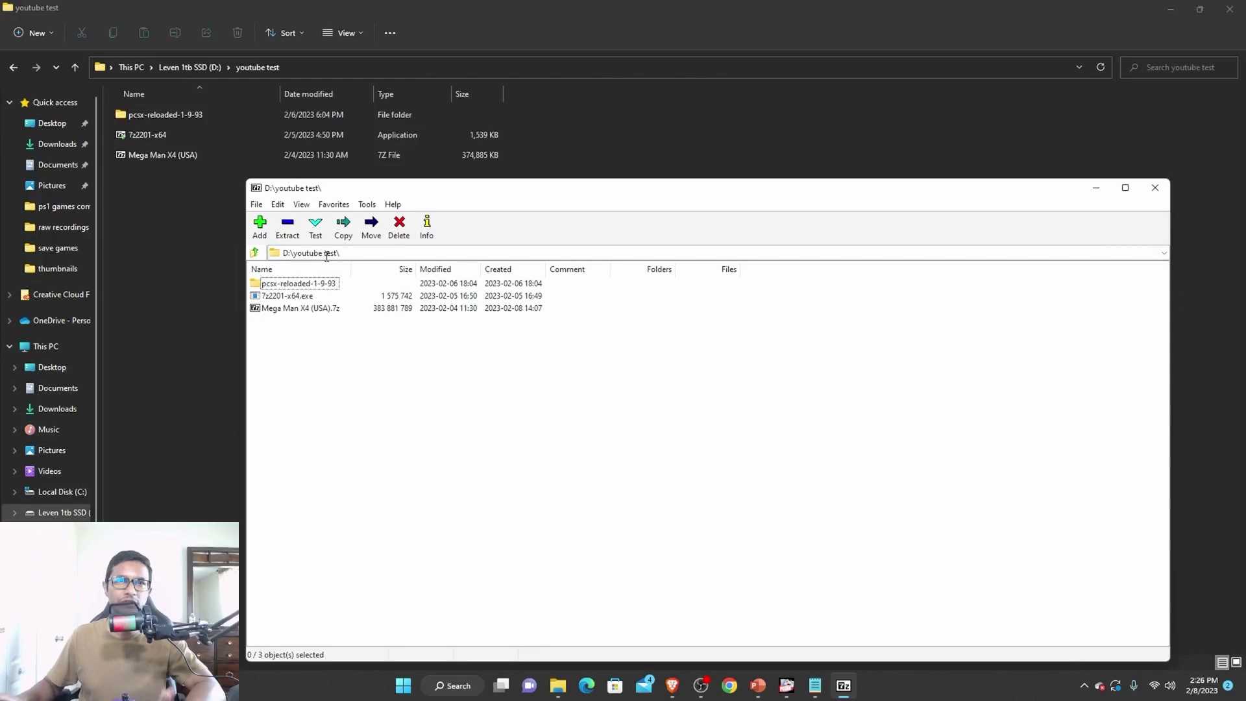
Extract Mega Man X4 (USA).7z into a same-named folder
left_click(273, 312)
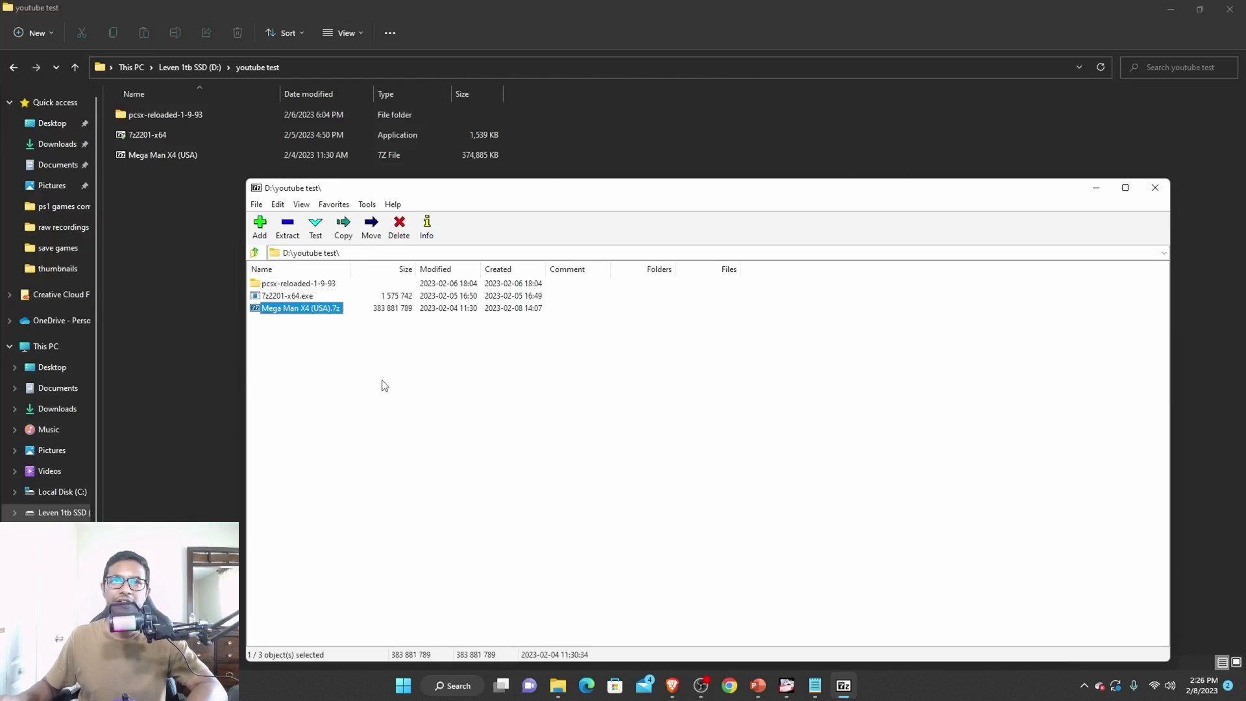
left_click(288, 299)
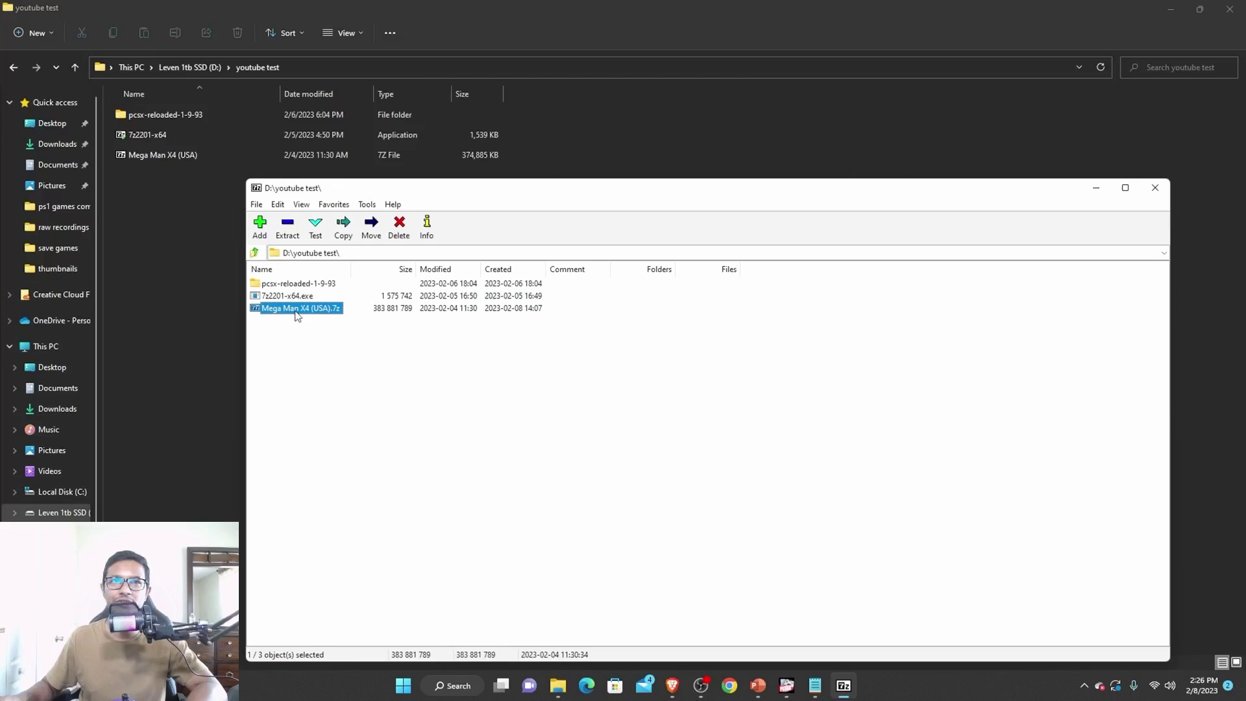
left_click(287, 227)
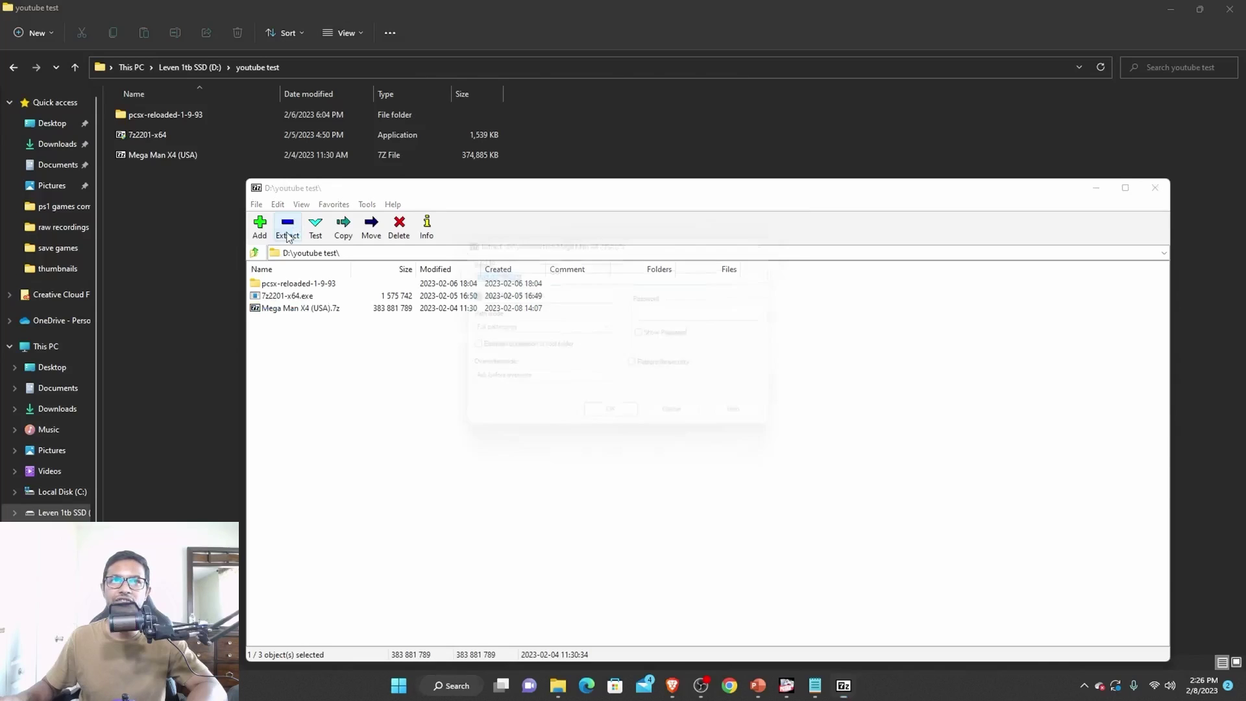
left_click(637, 426)
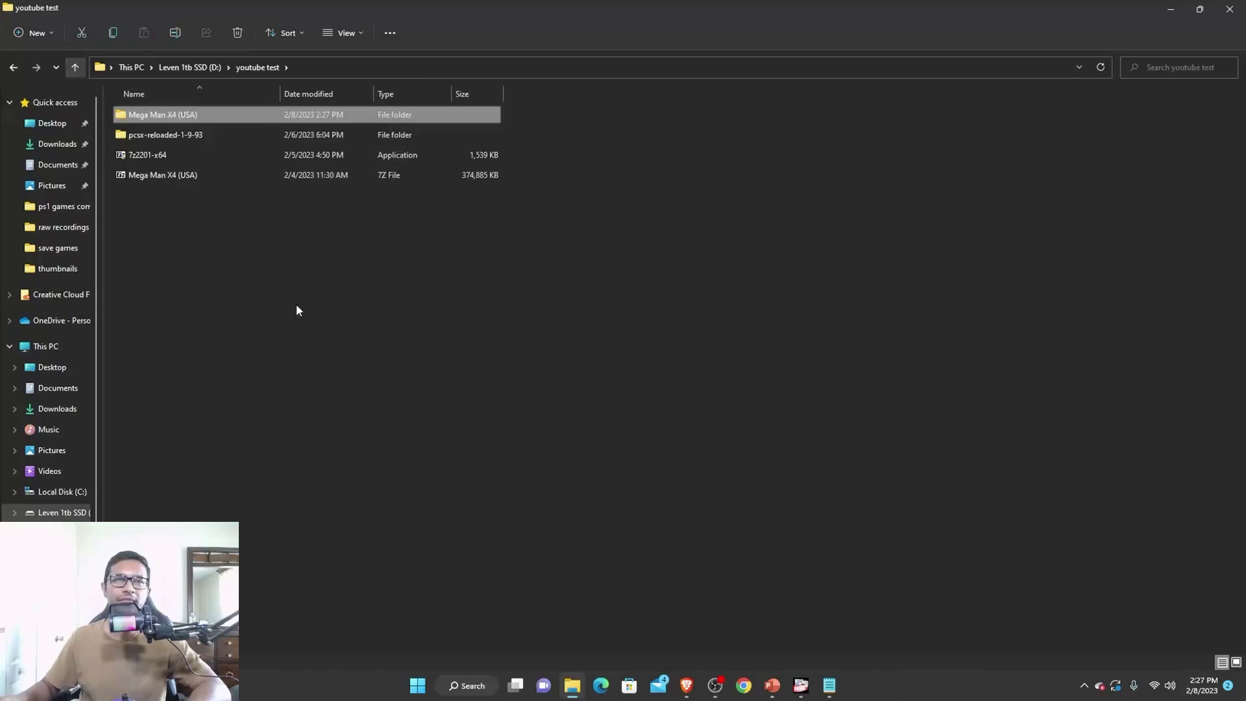
Close 7-Zip and select the Mega Man X4 .bin and .cue files in the extracted folder
left_click(1154, 187)
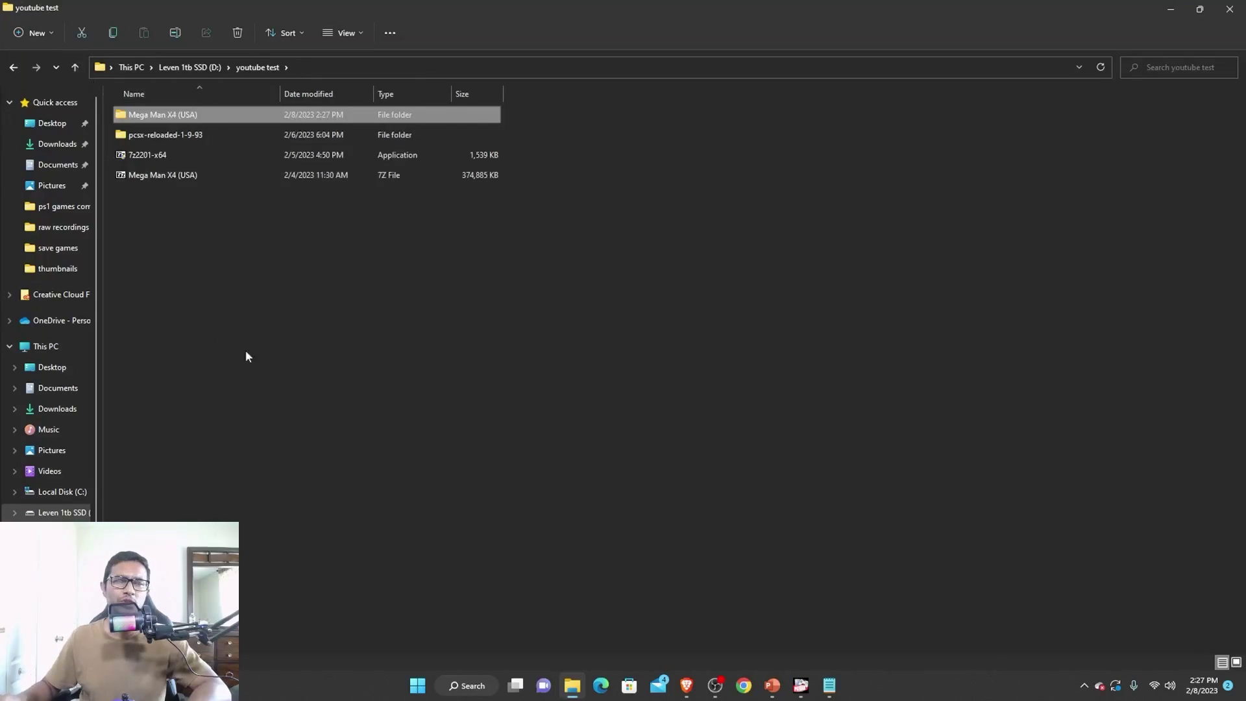
double_click(148, 114)
double_click(148, 113)
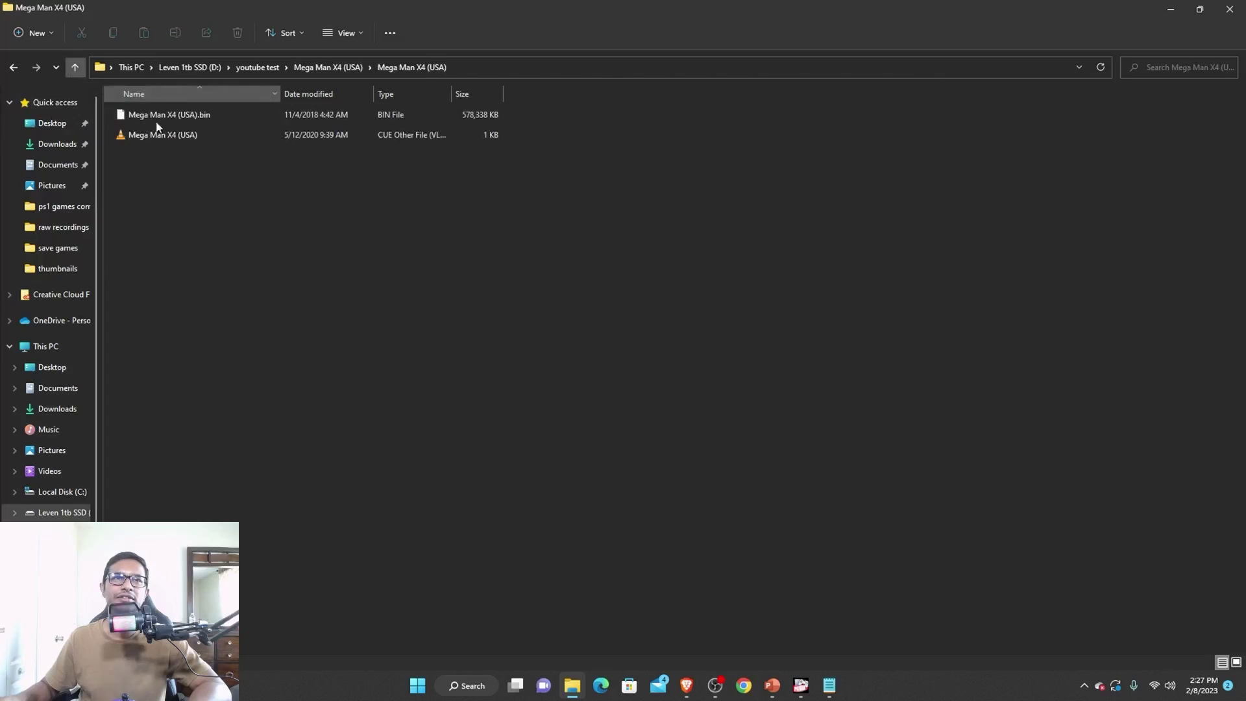
left_click(74, 66)
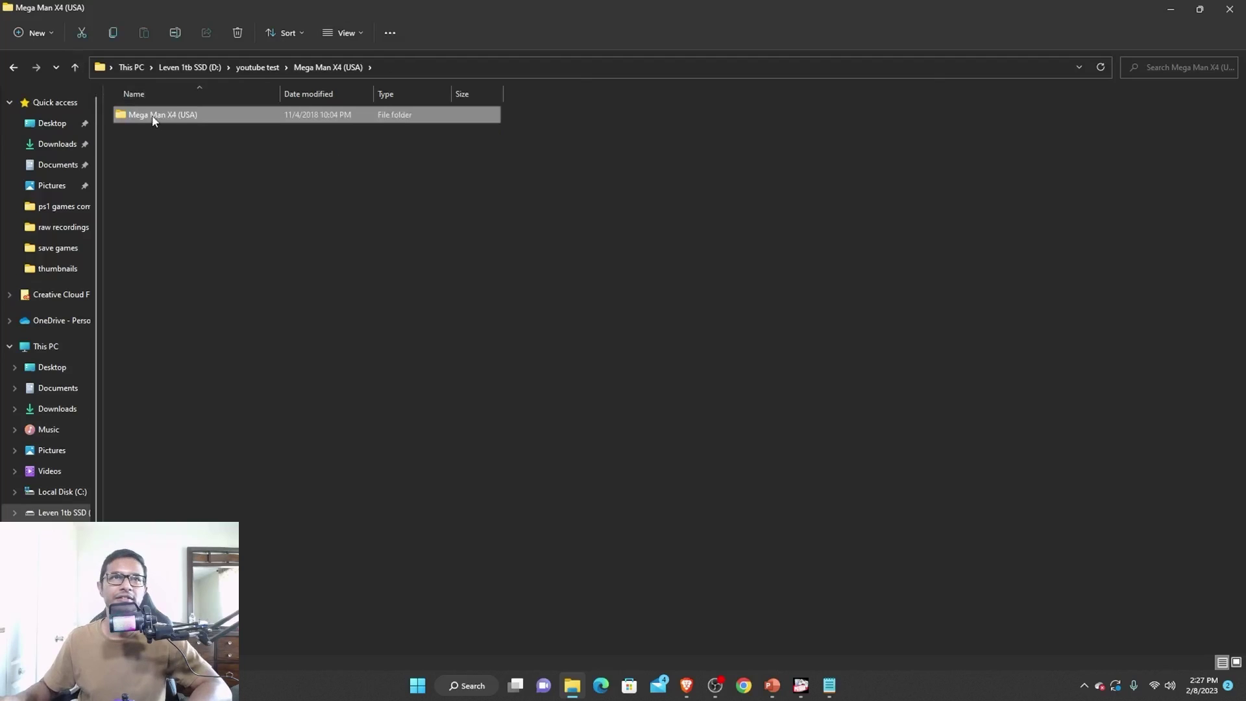
double_click(154, 118)
left_click_drag(202, 199, 140, 107)
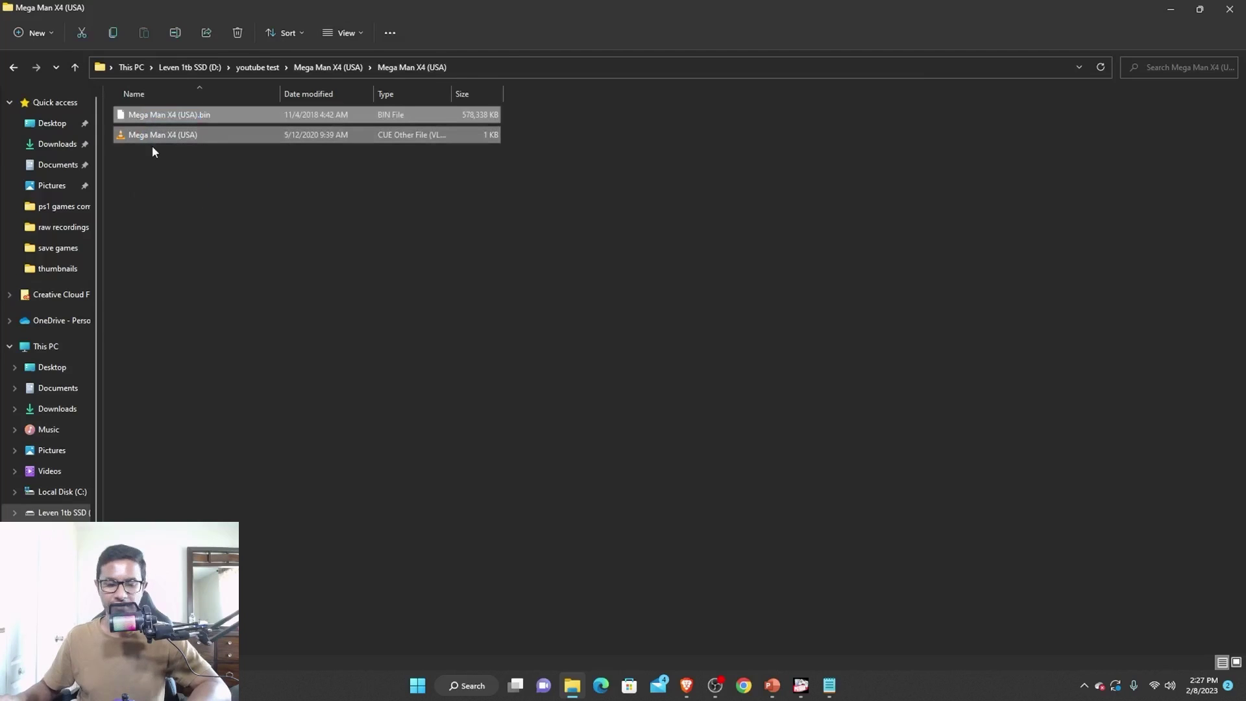
Paste the game files into pcsx-reloaded-1-9-93\pcsxr\games
left_click(74, 67)
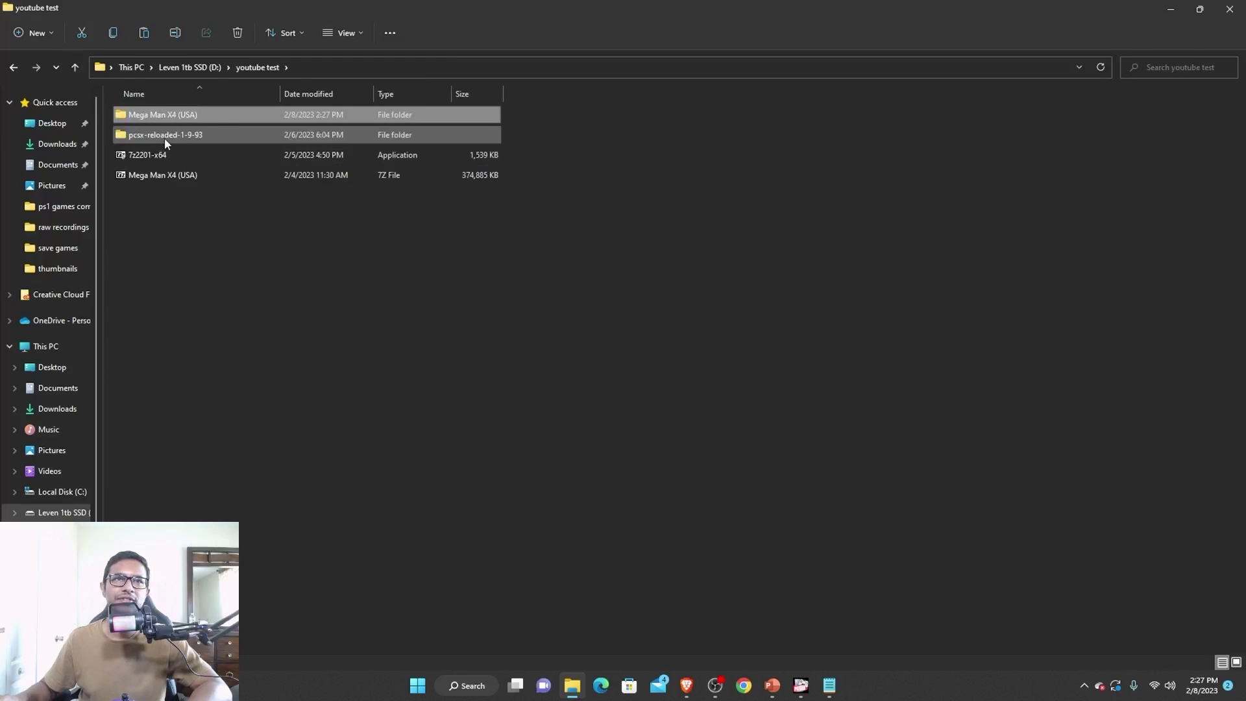
double_click(165, 137)
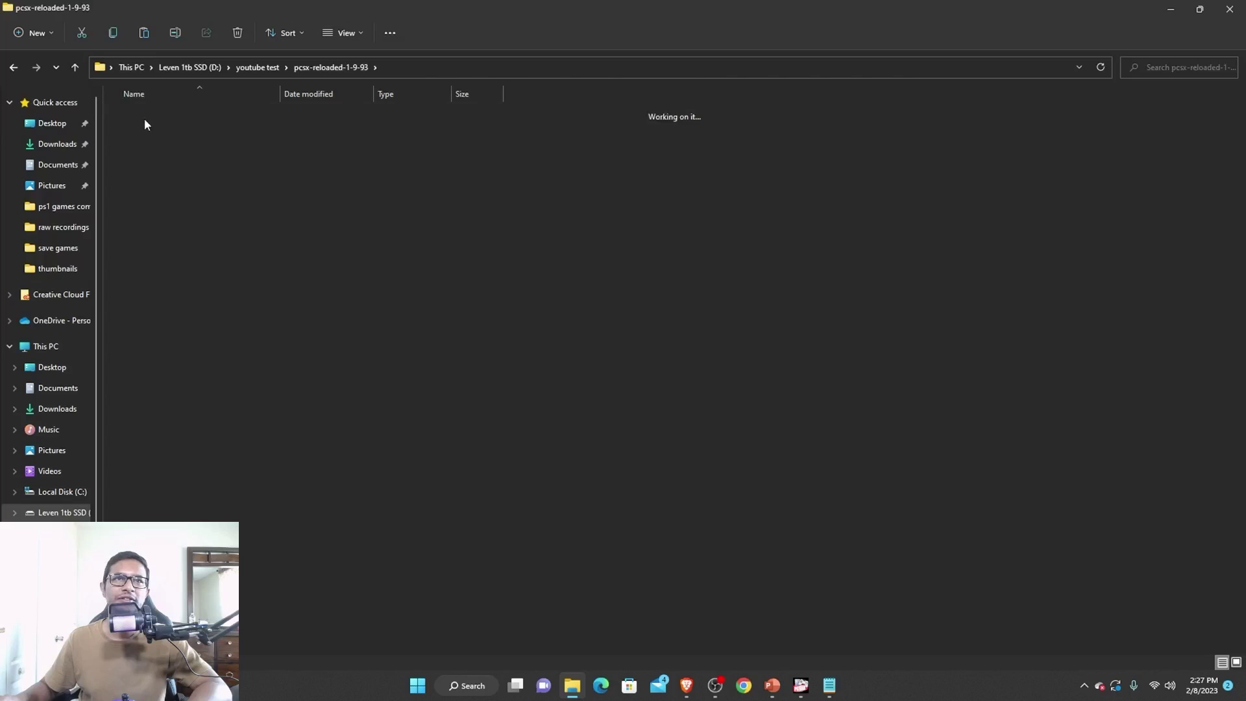
double_click(144, 118)
double_click(148, 159)
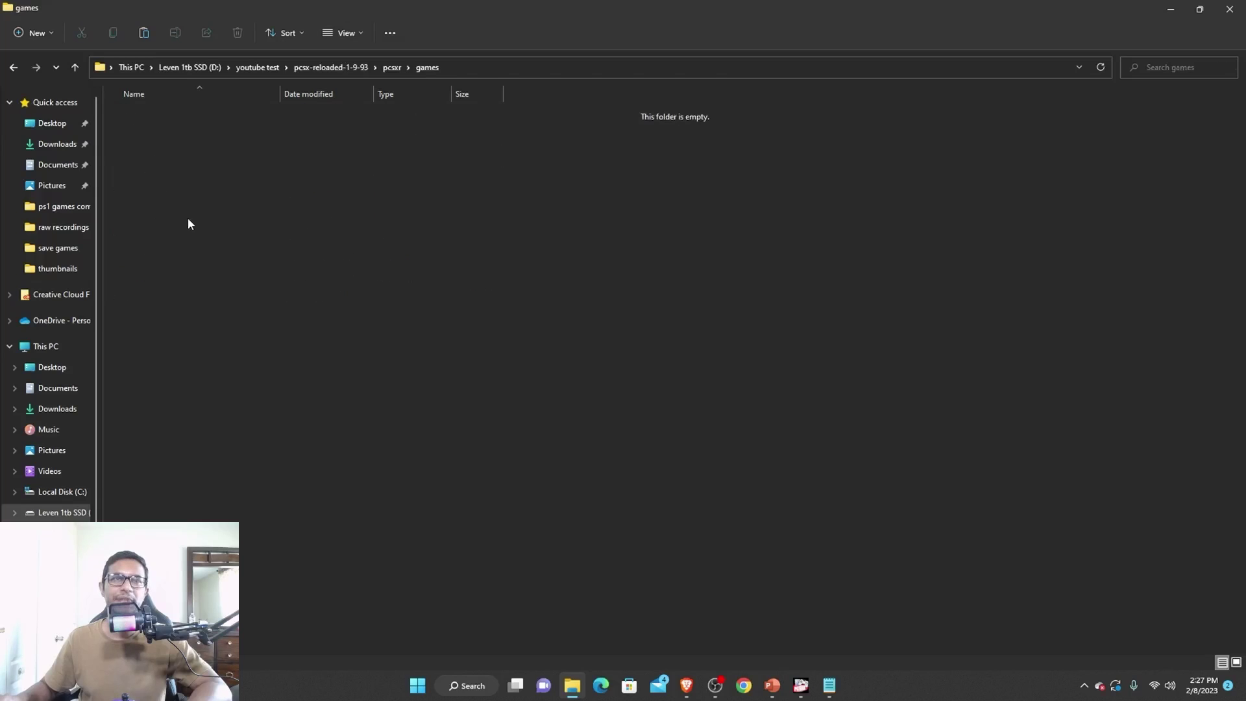
key("ctrl+v")
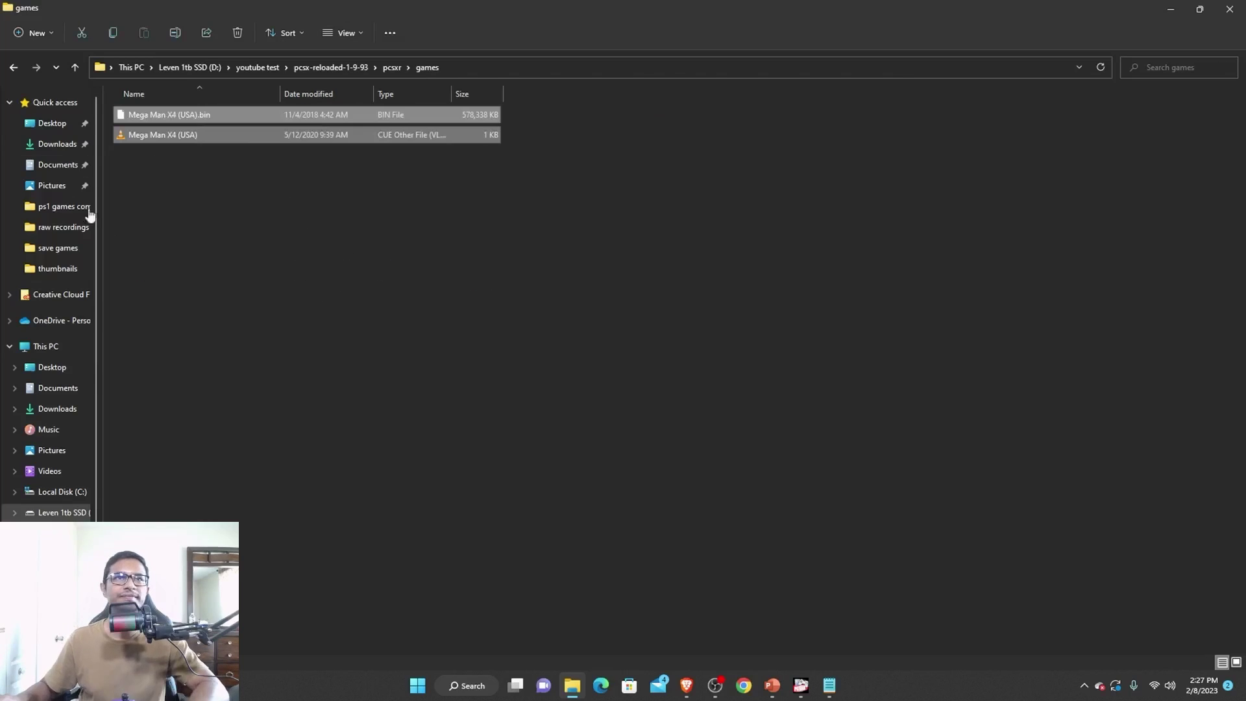
Send the pcsxr application from pcsx-reloaded-1-9-93\pcsxr to the desktop as a shortcut
left_click(75, 68)
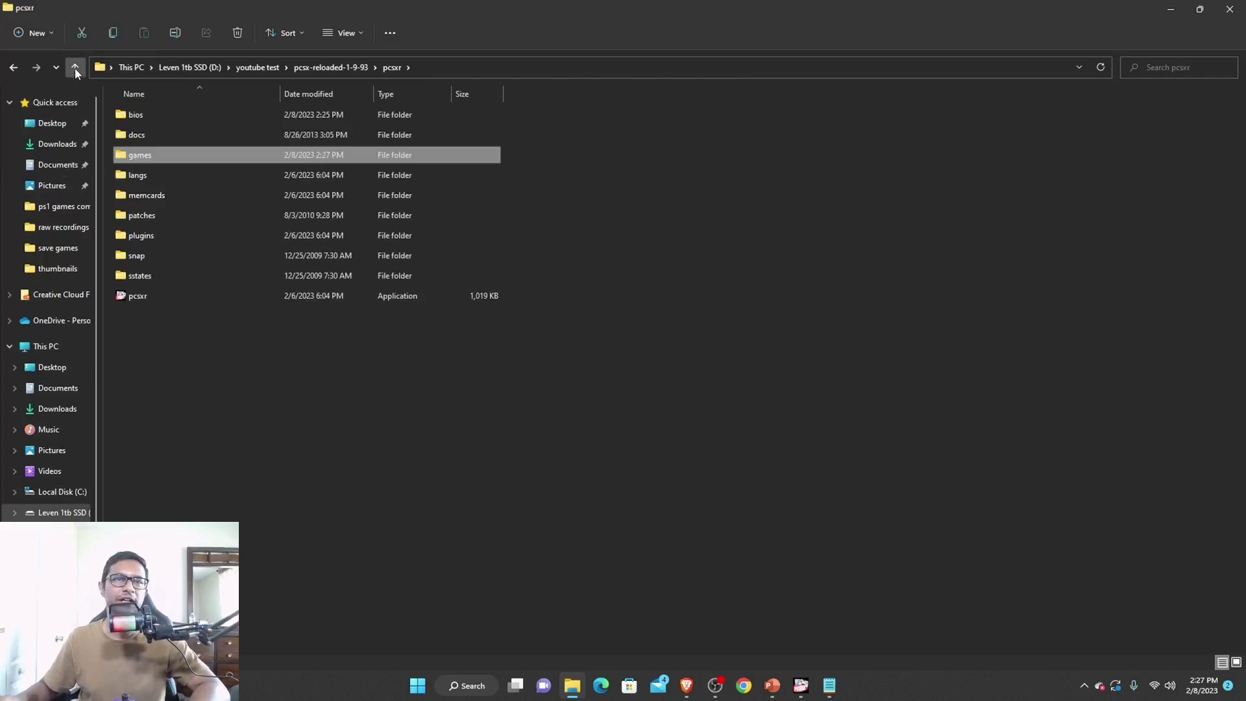
left_click(75, 70)
double_click(149, 116)
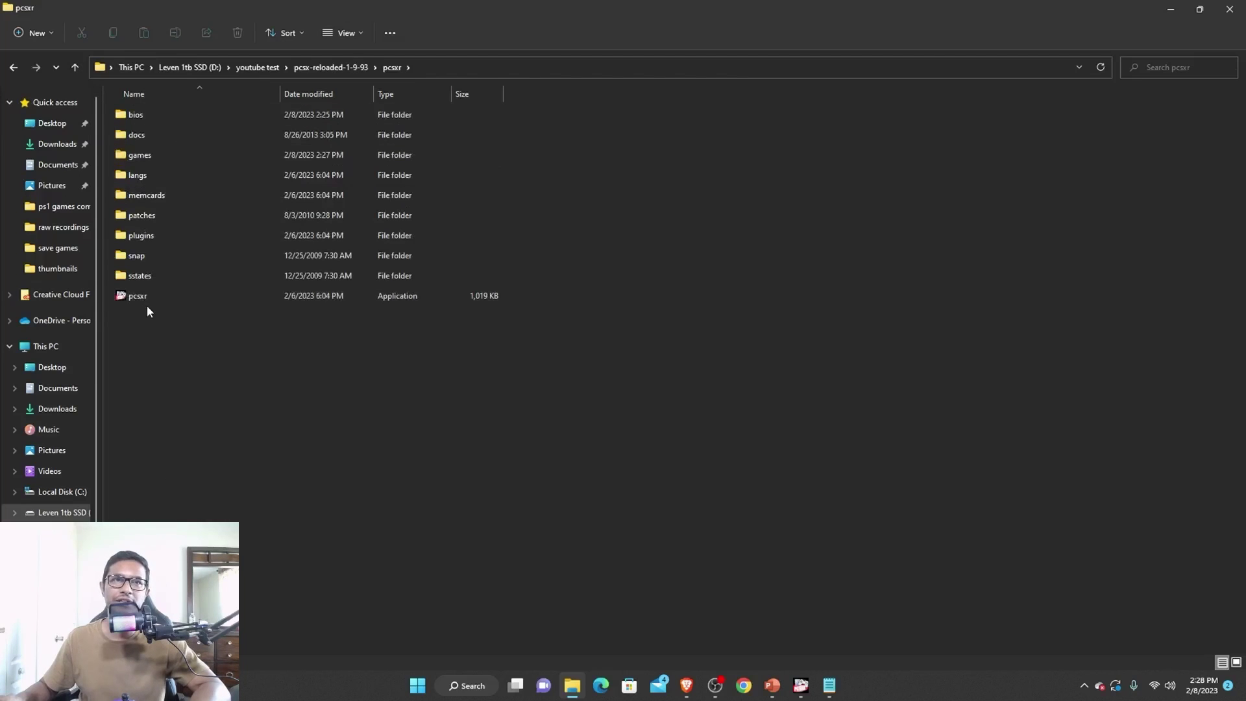
left_click(142, 300)
mouse_move(137, 296)
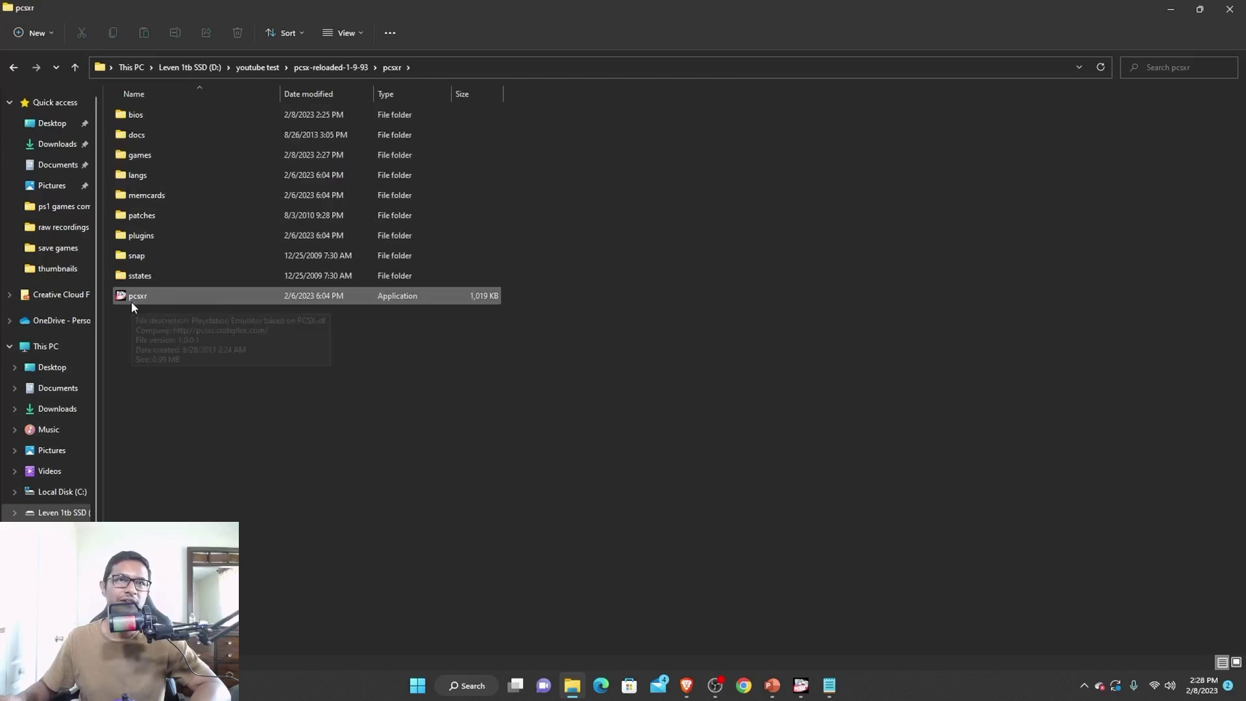
left_click(143, 301)
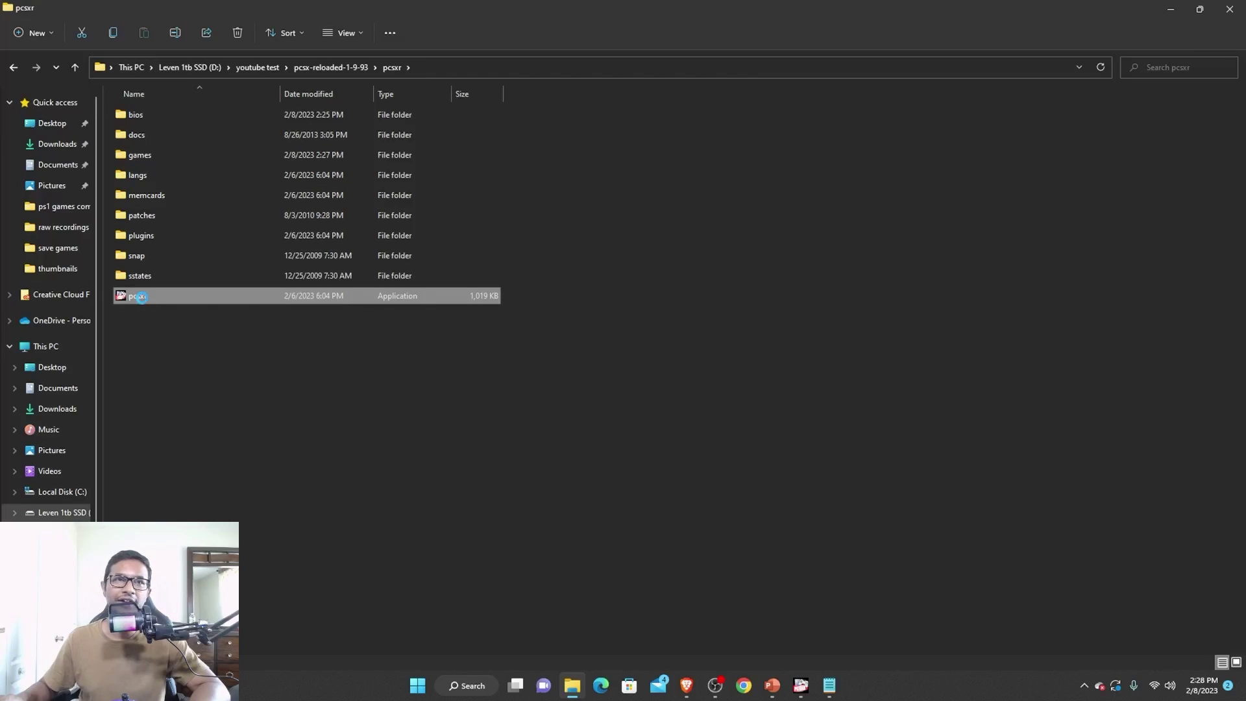
right_click(142, 297)
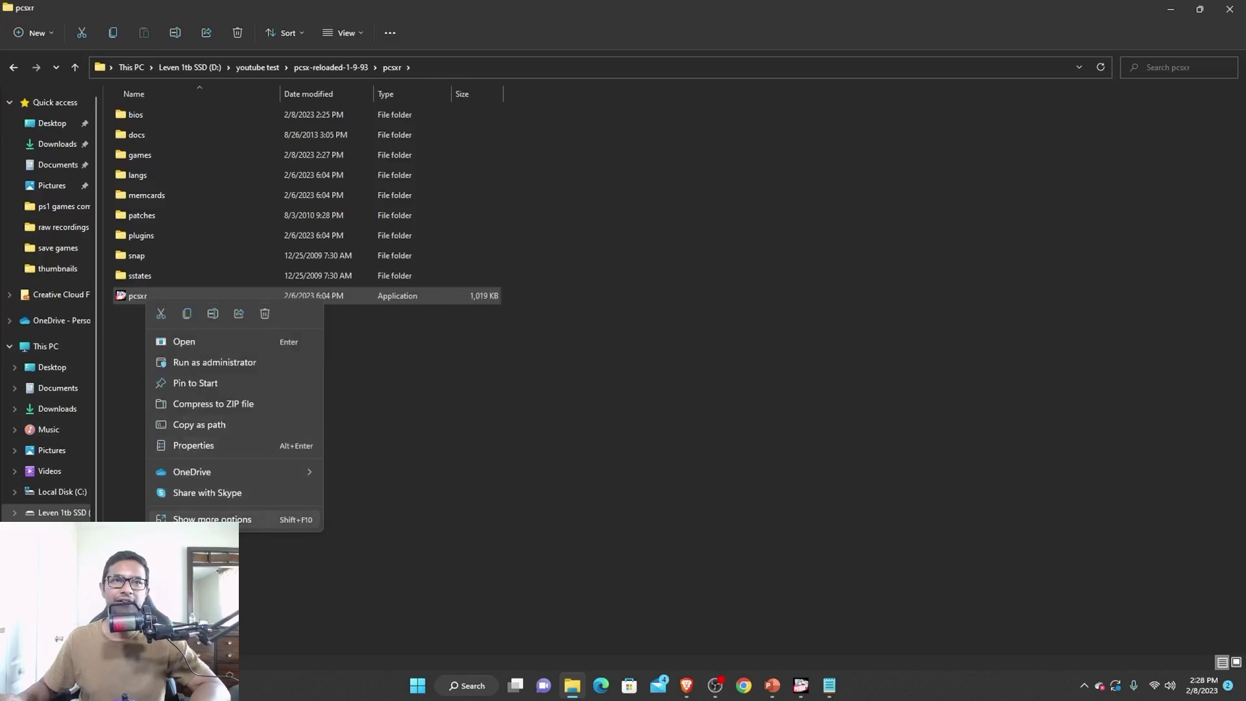
left_click(211, 519)
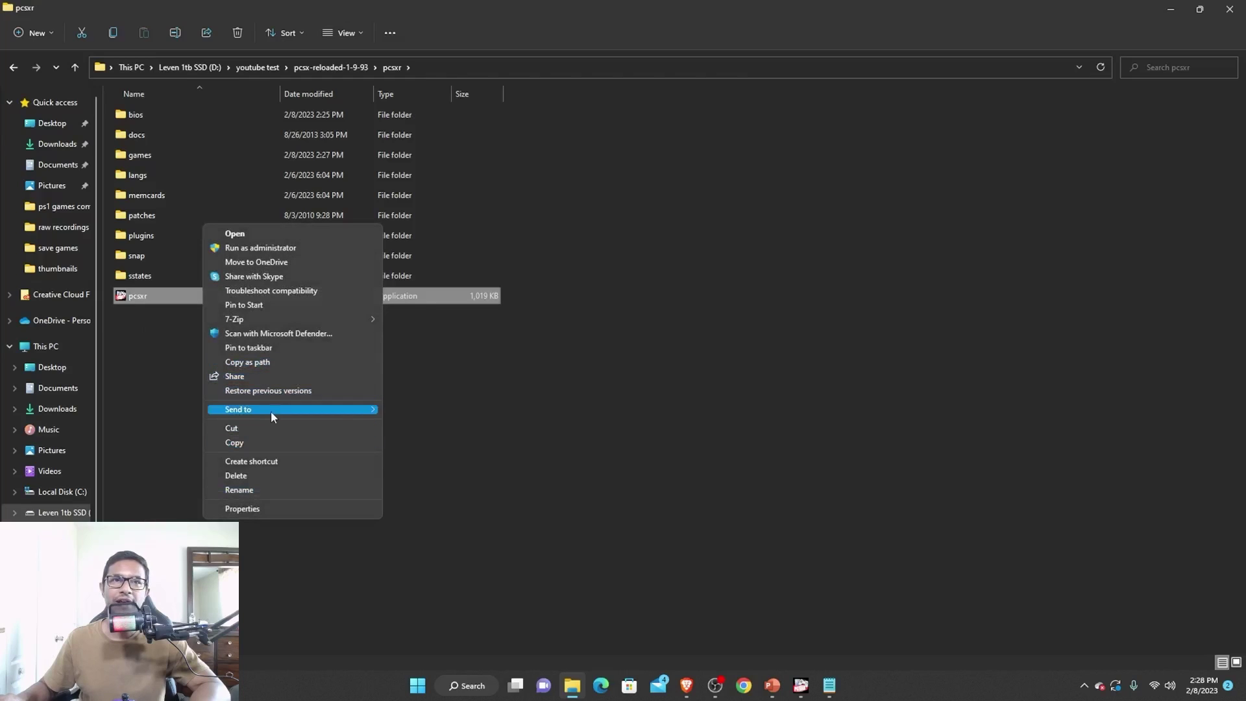
mouse_move(290, 408)
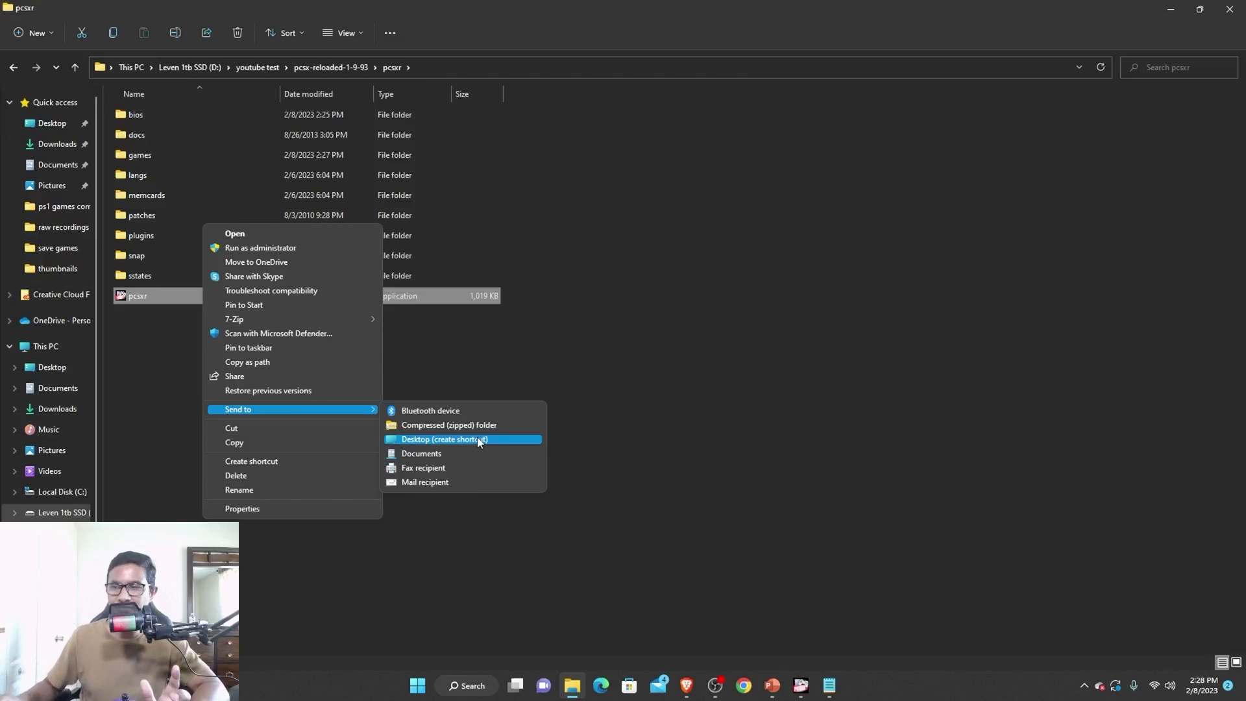
left_click(478, 443)
Launch PCSXR and open the Graphics plugin configuration from Plugins & Bios
double_click(150, 295)
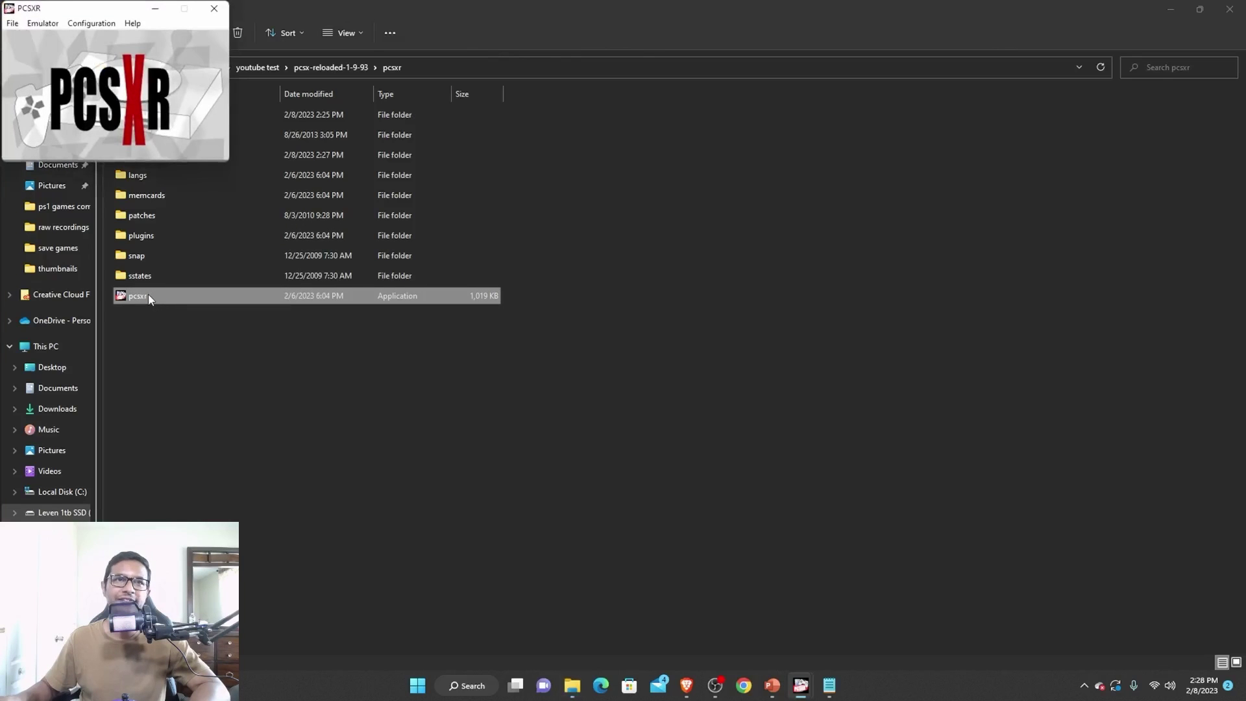
left_click_drag(82, 13, 540, 277)
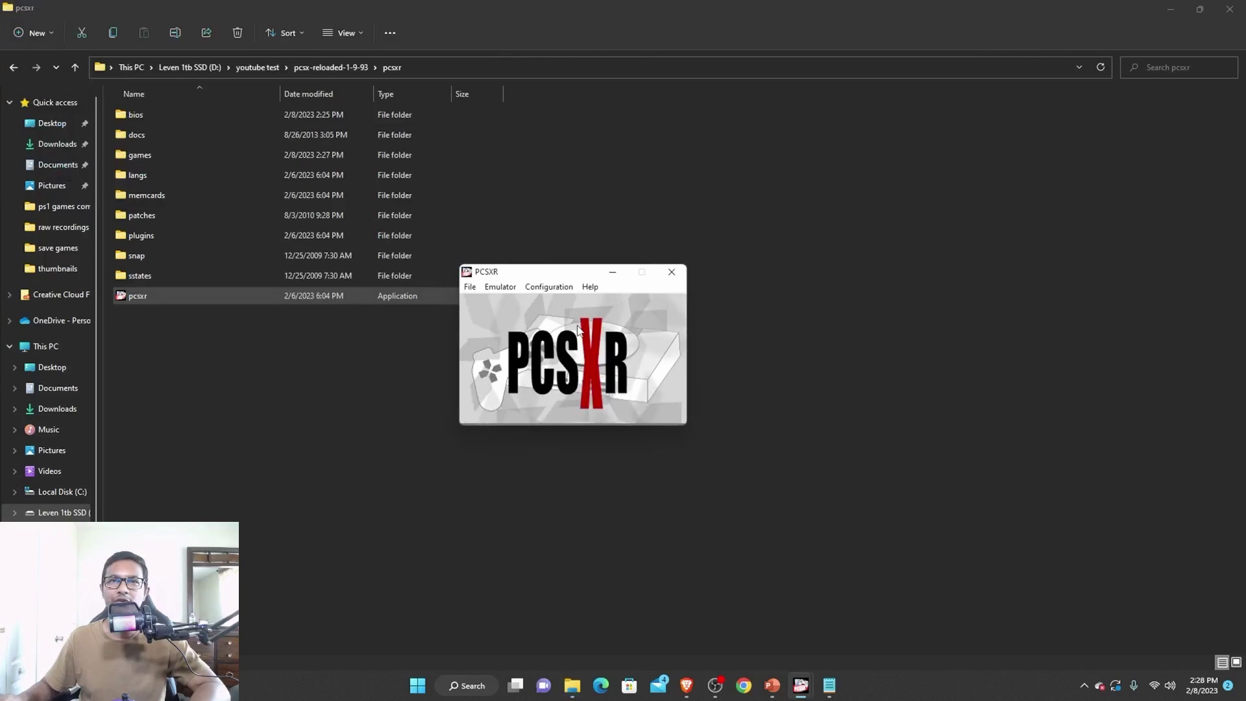
left_click(547, 288)
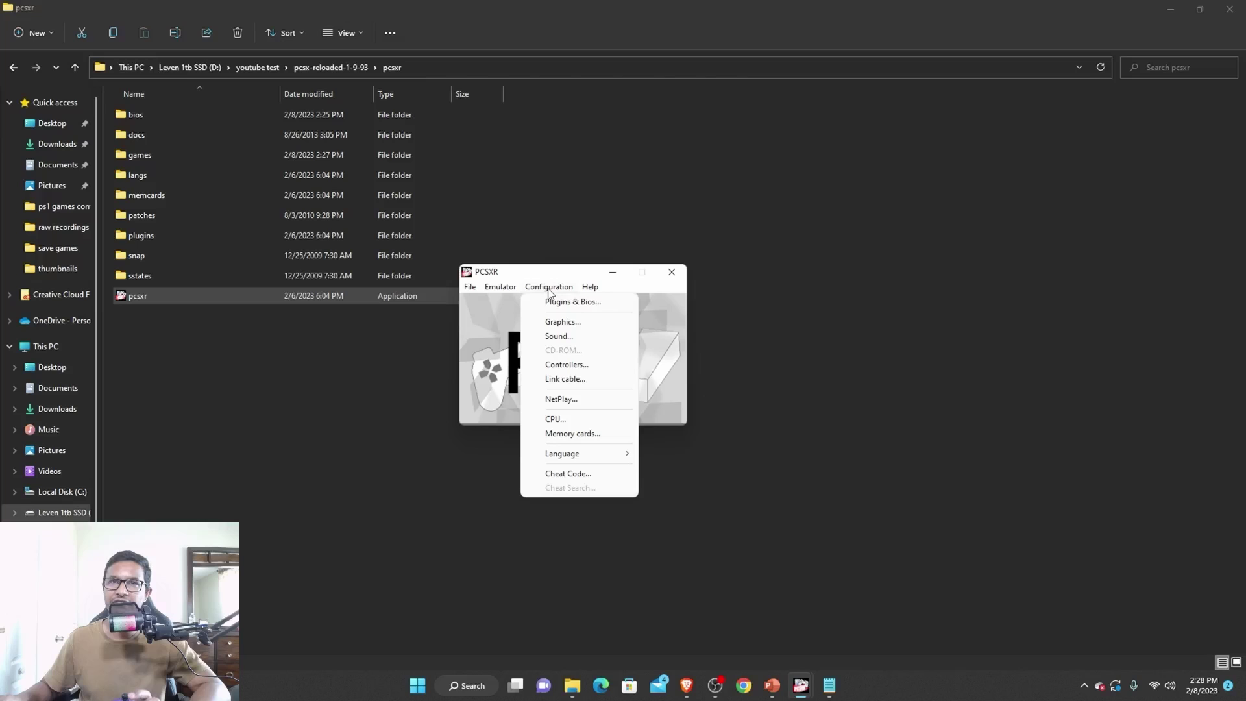
left_click(564, 310)
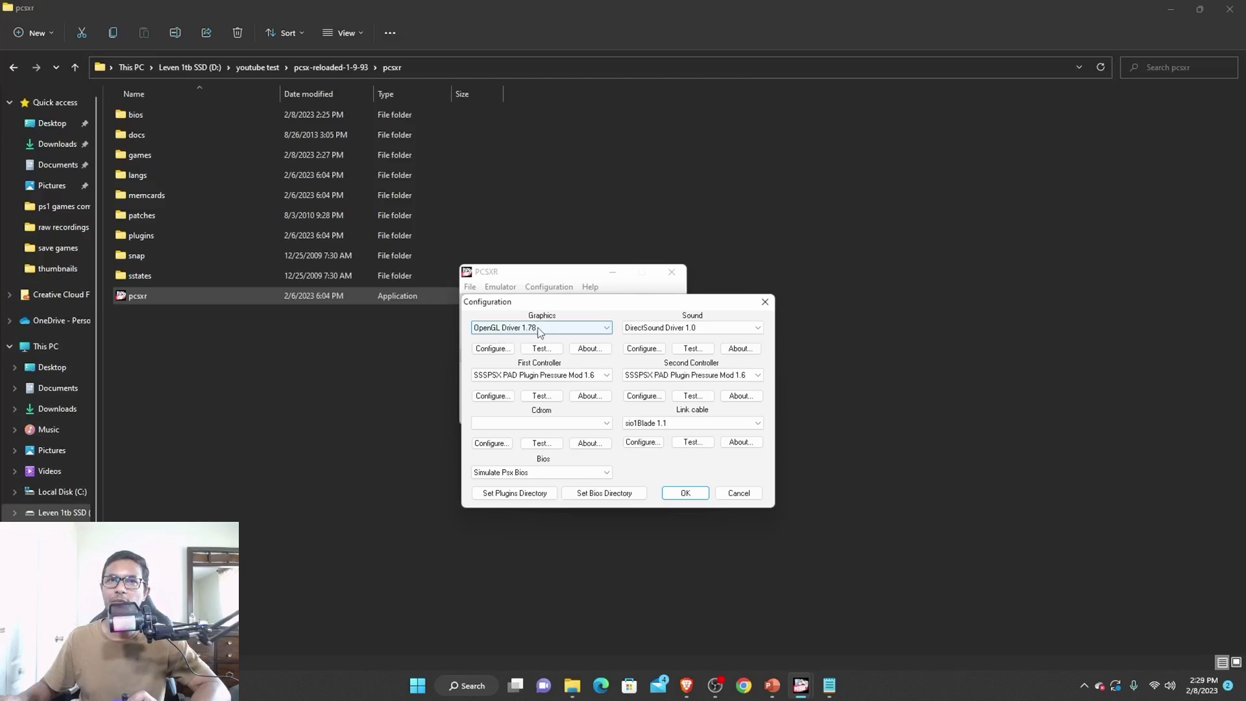
left_click(494, 351)
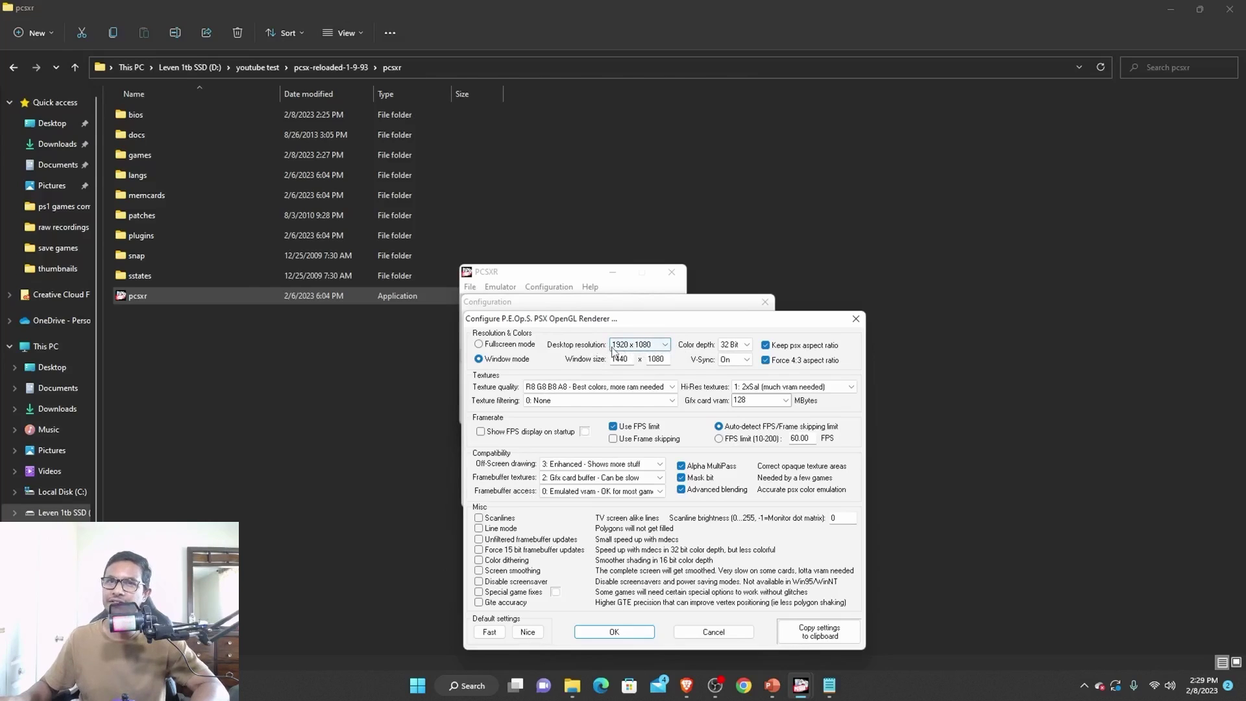
Review the OpenGL settings: 1440x1080 window, 32-bit color, 4:3, 2xSaI textures, 128 MB VRAM
key("Tab")
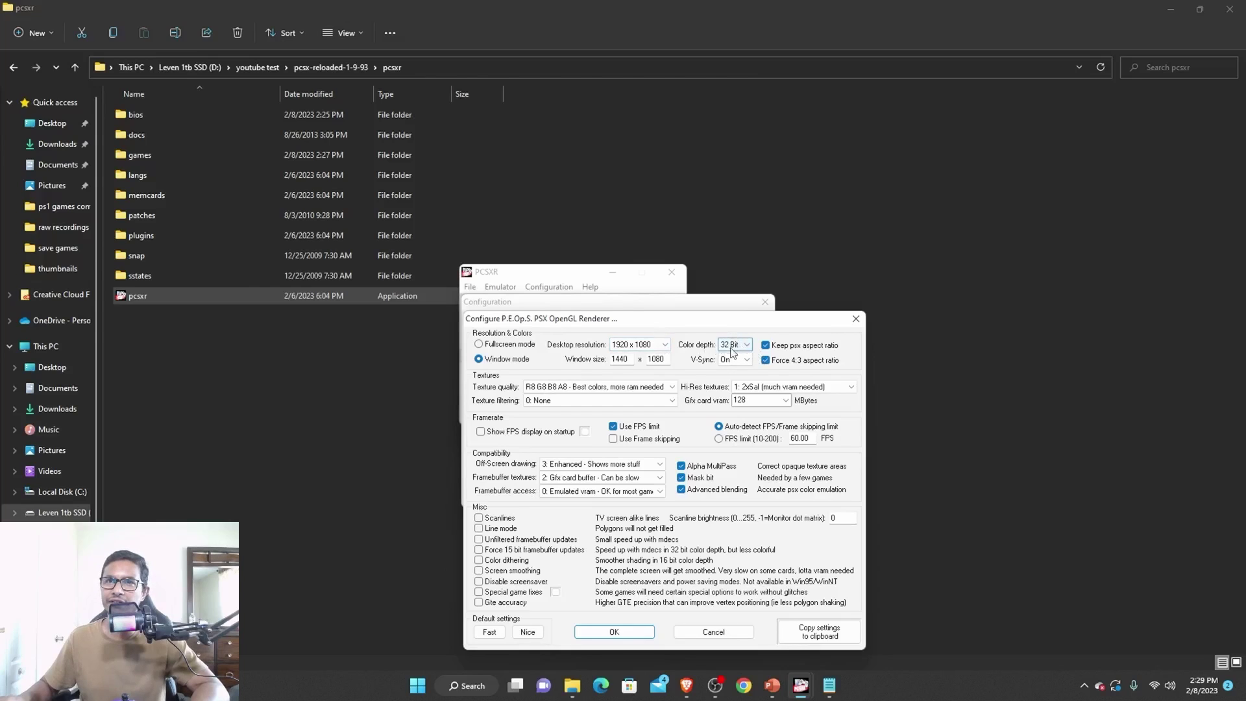
left_click_drag(720, 324, 676, 296)
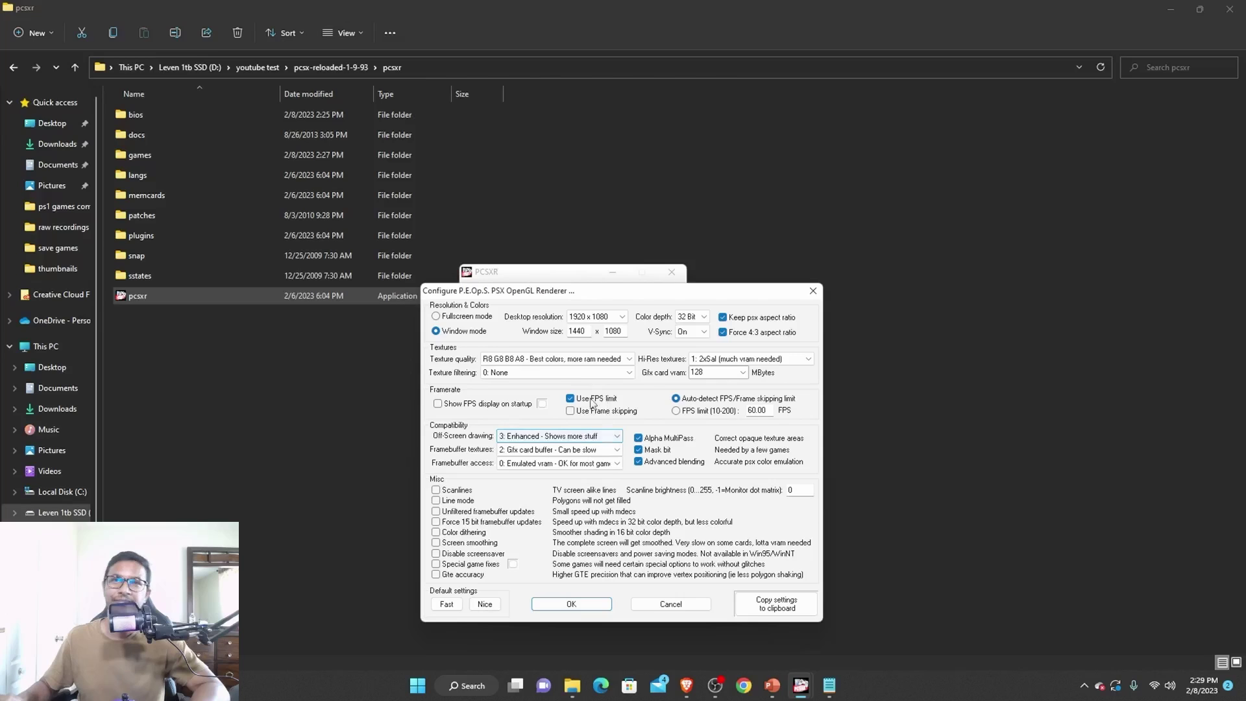
left_click_drag(494, 295, 535, 283)
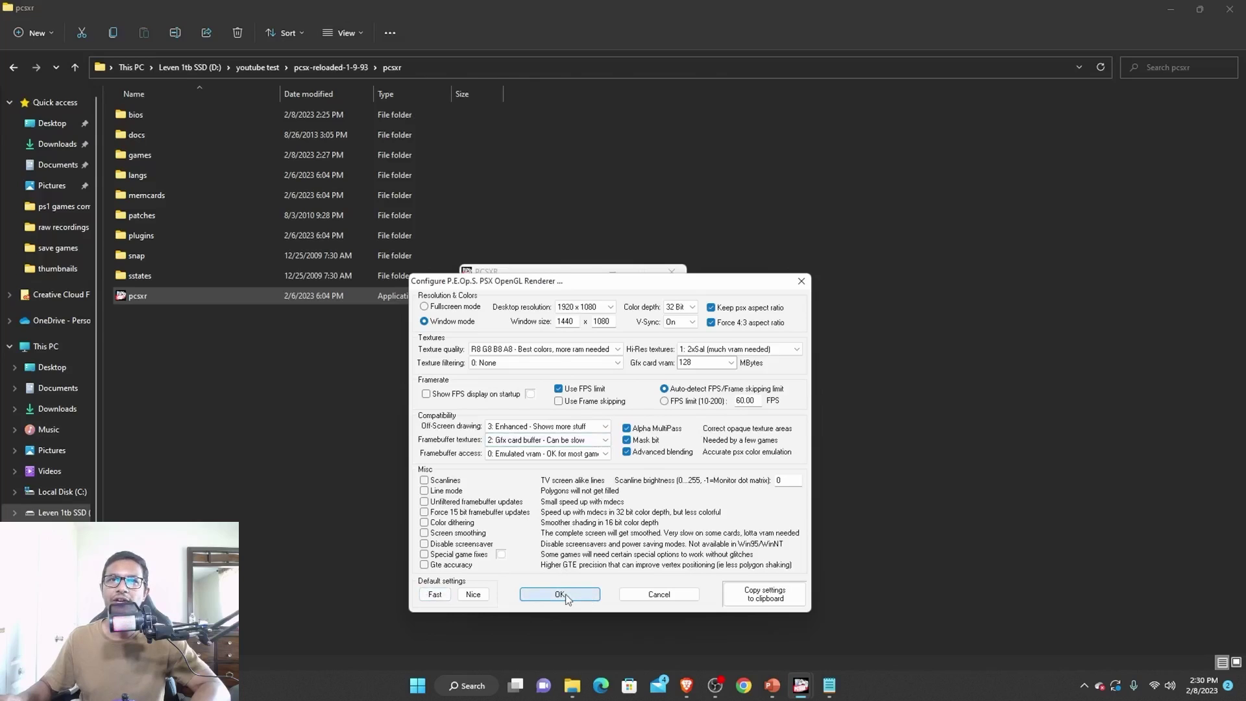
Accept the graphics settings, then remap player one's Up and Down directions
left_click(562, 593)
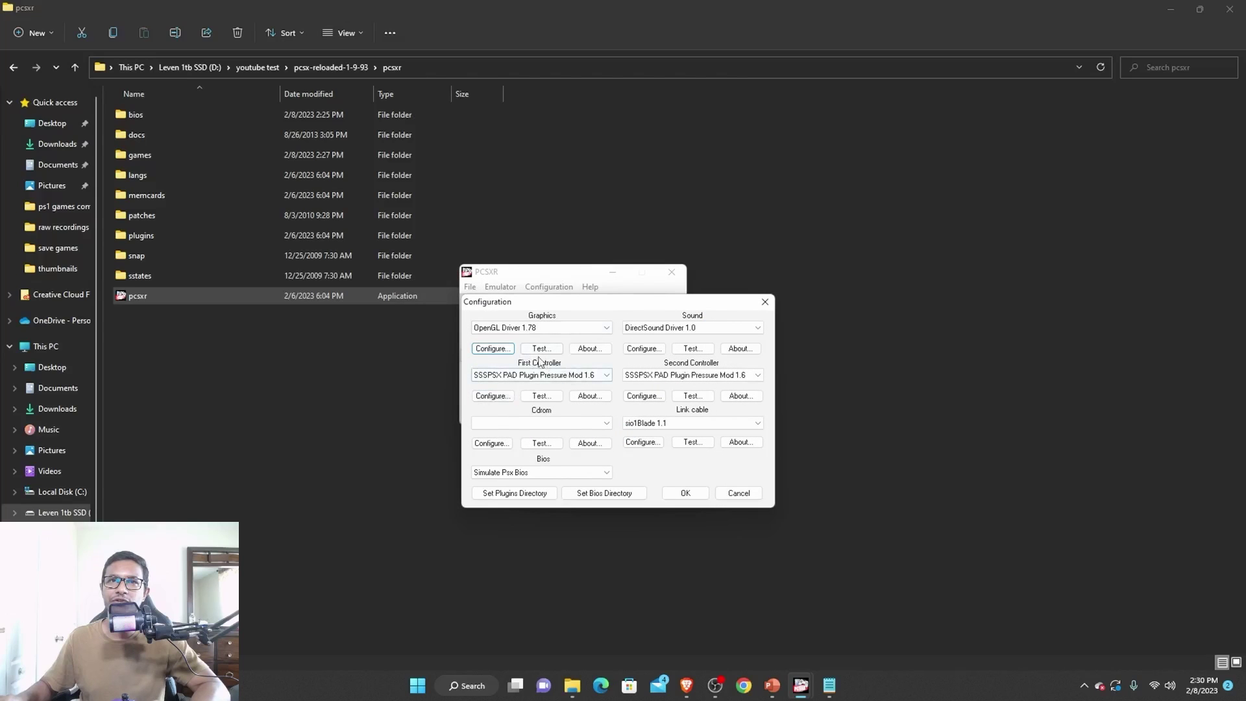
left_click(491, 395)
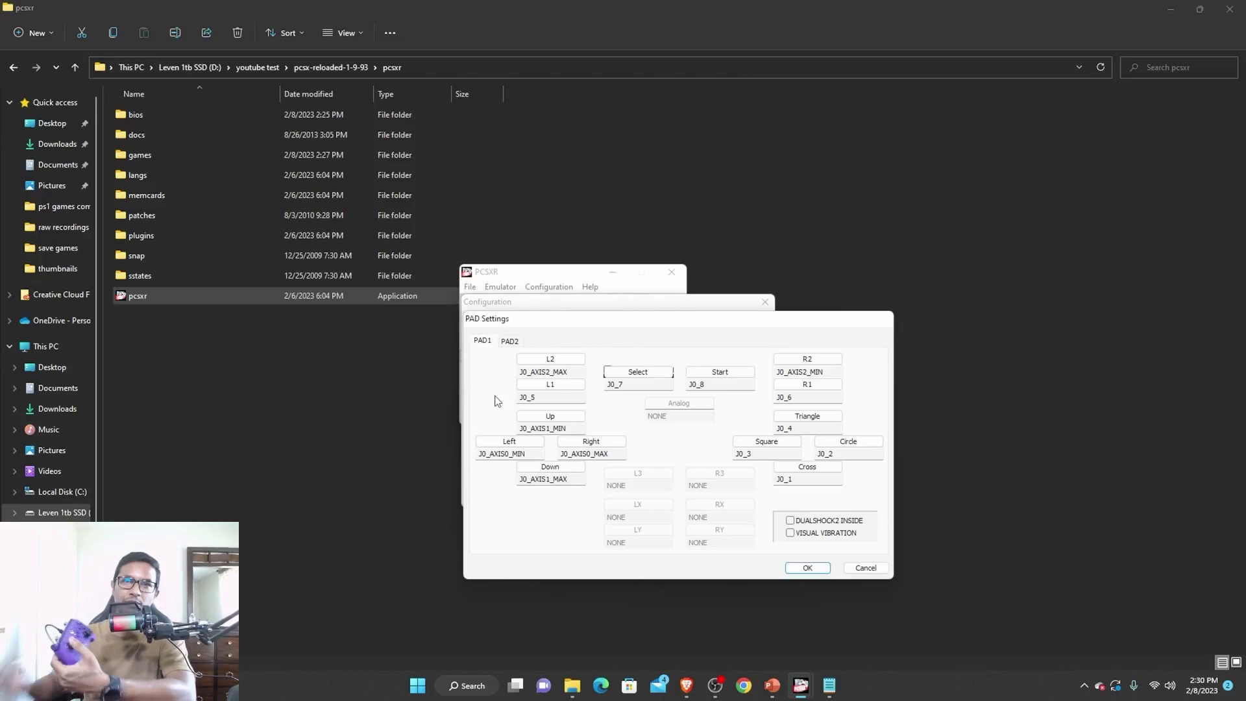
left_click(551, 417)
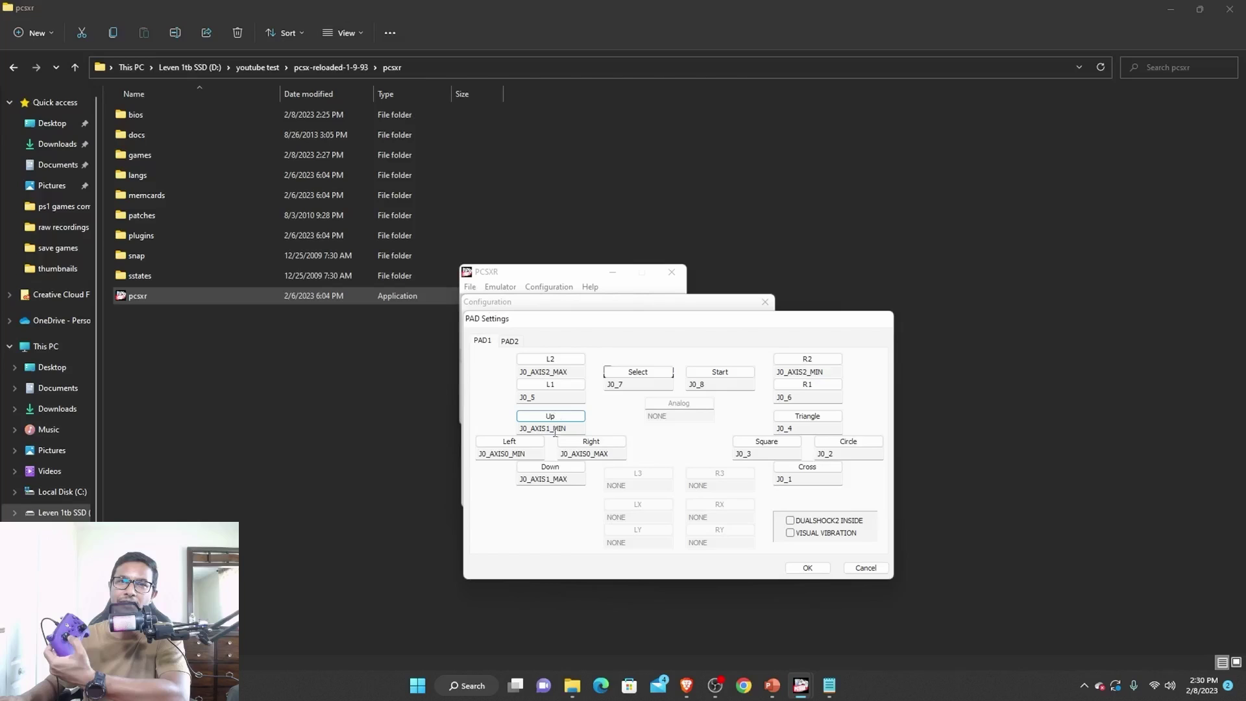
left_click(555, 468)
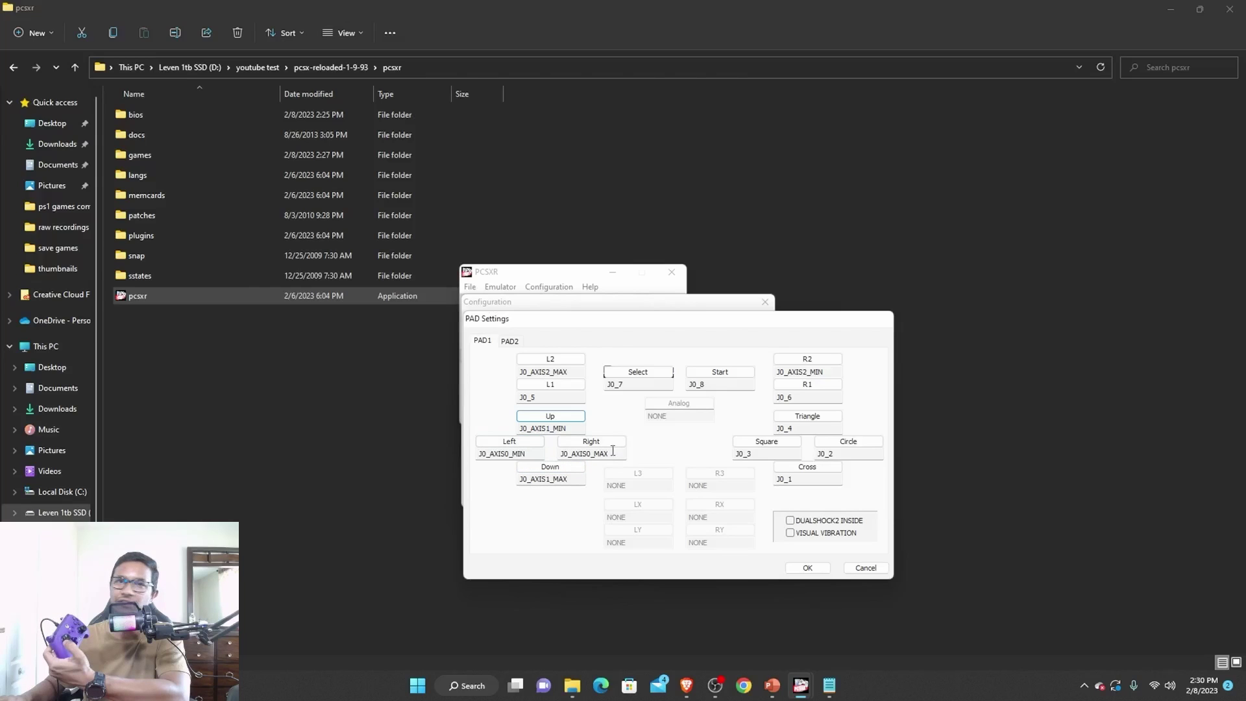
Map gamepad buttons to Start, Select, Triangle, Square and Cross
left_click(594, 443)
left_click(719, 373)
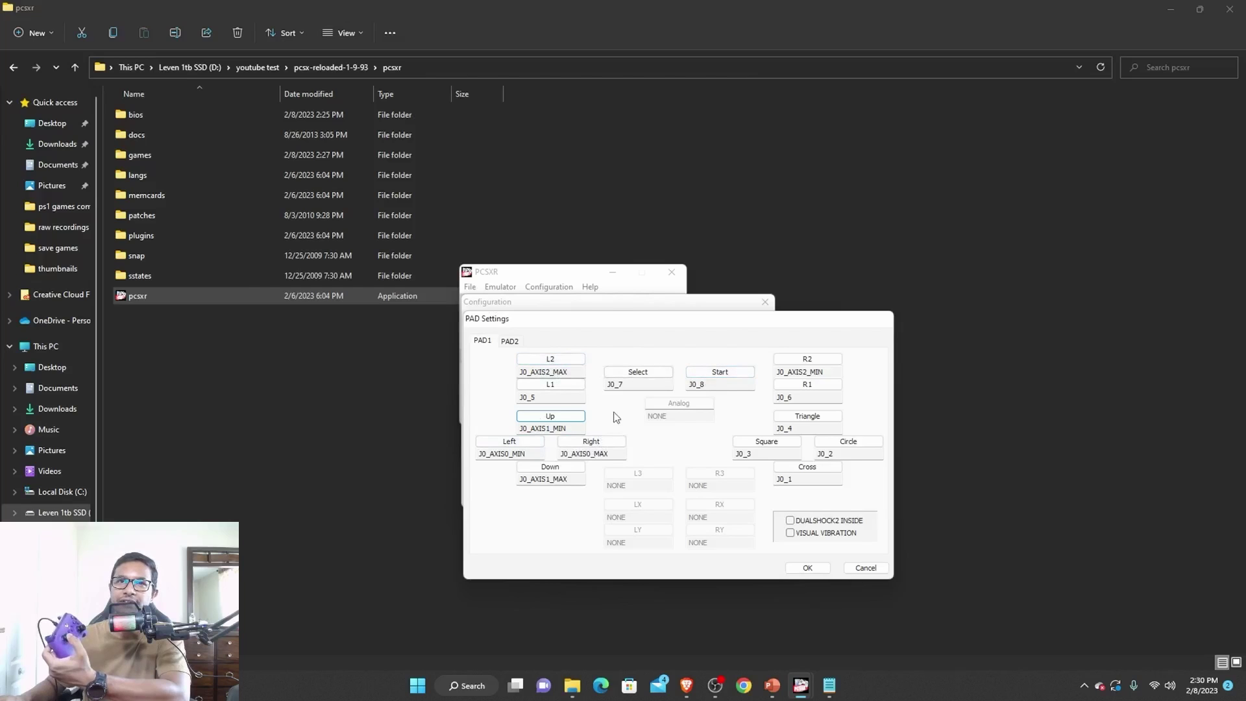
left_click(718, 372)
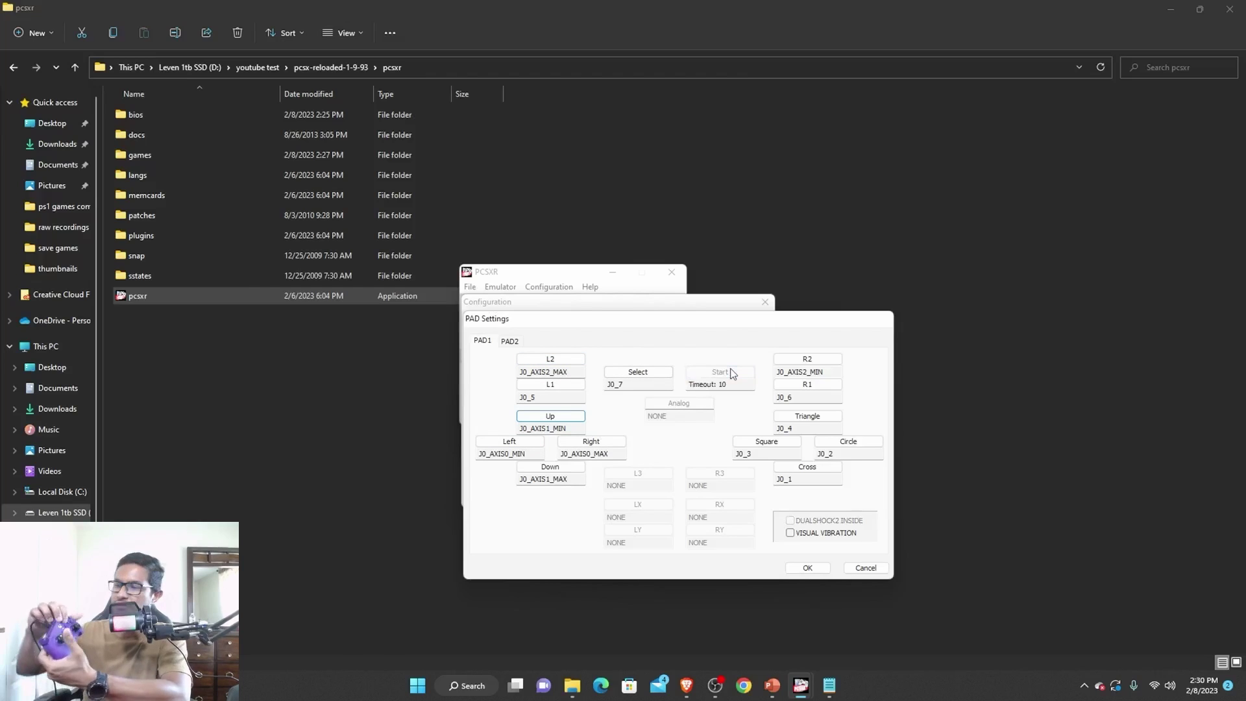
left_click(638, 373)
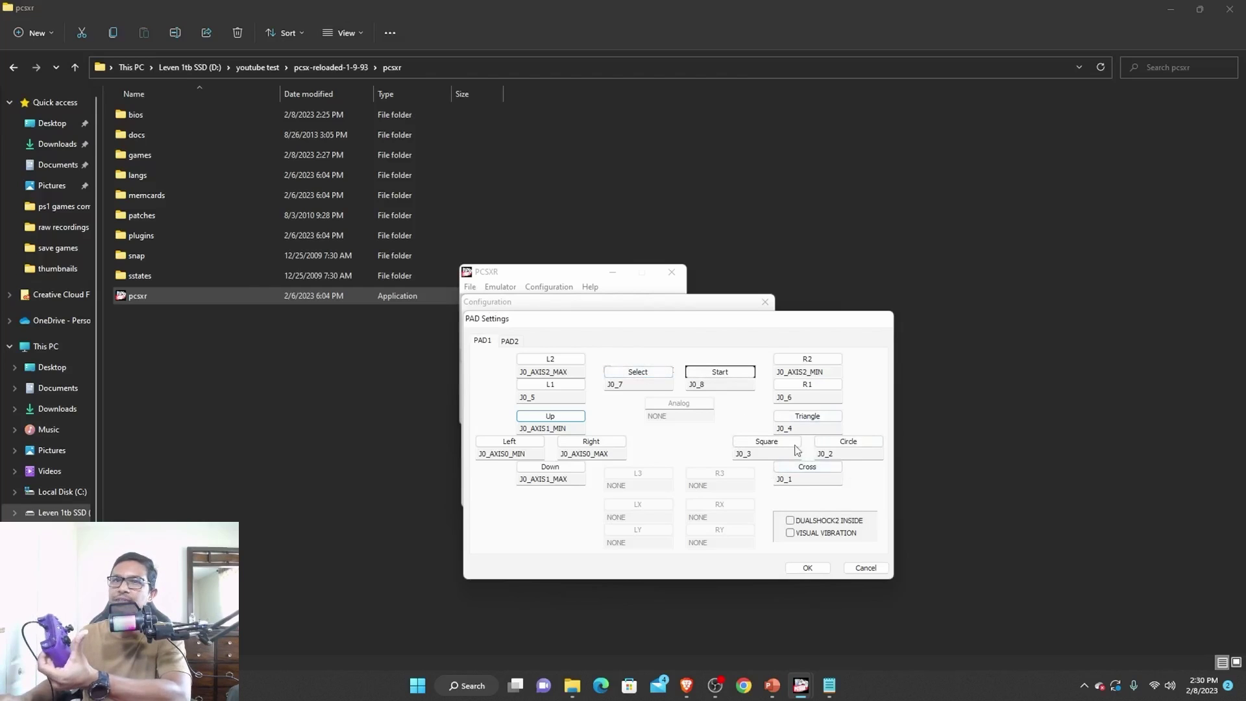
left_click(813, 418)
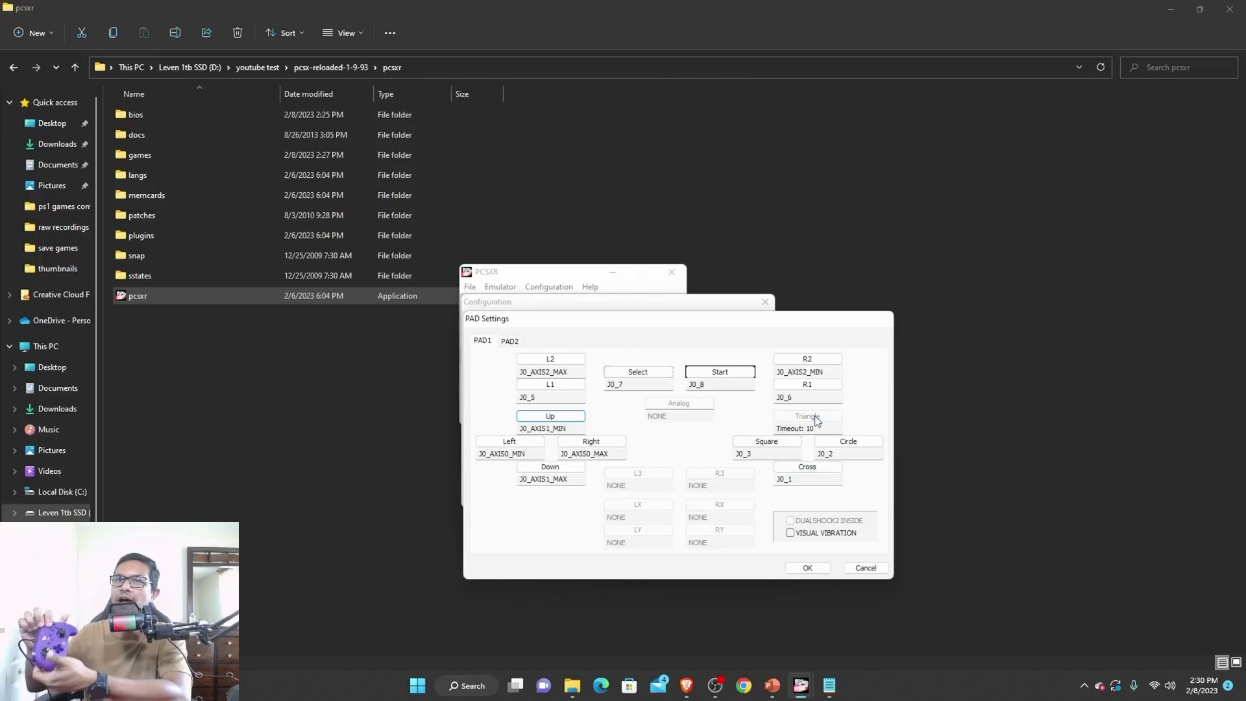
left_click(788, 444)
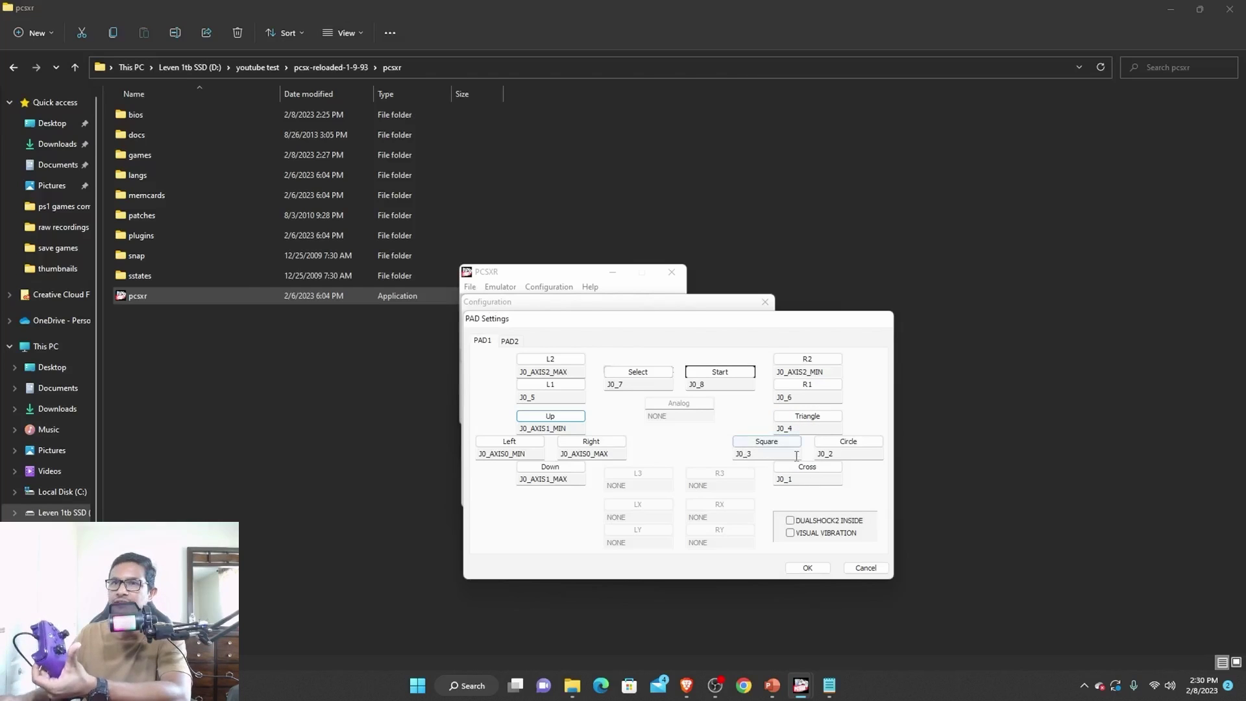
left_click(807, 468)
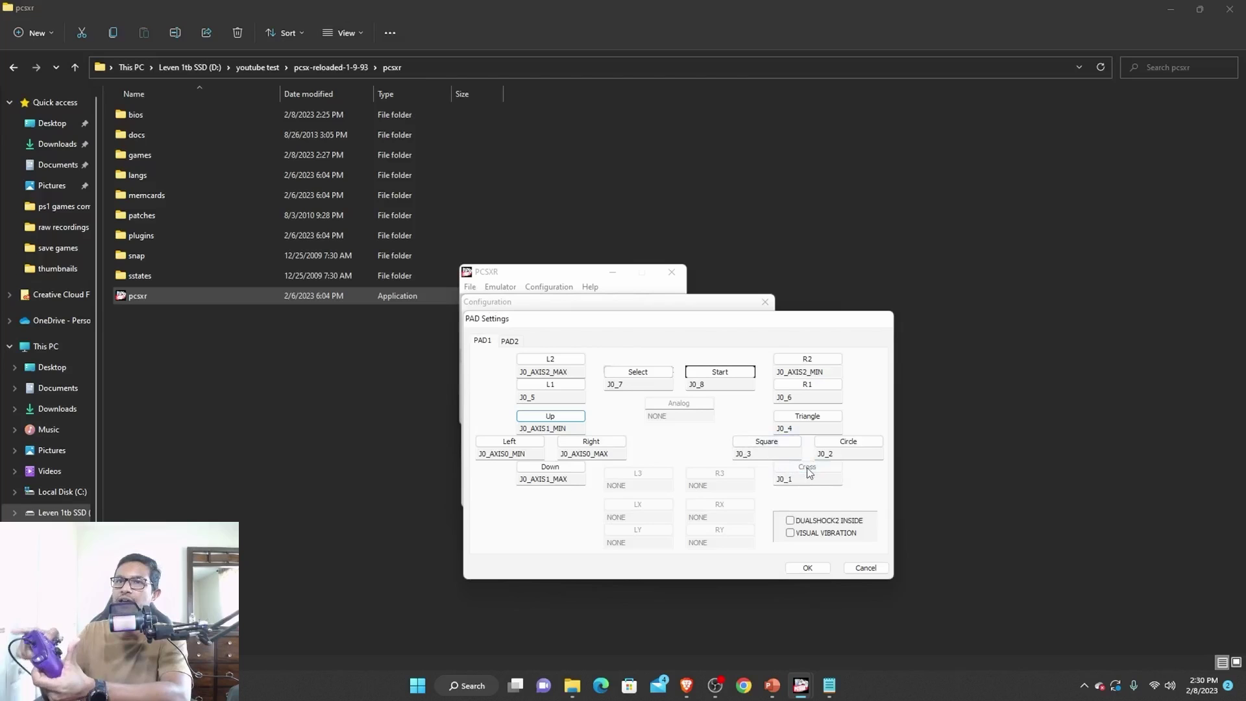
Map Circle, R1, L1, L2 and R2, then save the controller mapping
left_click(848, 443)
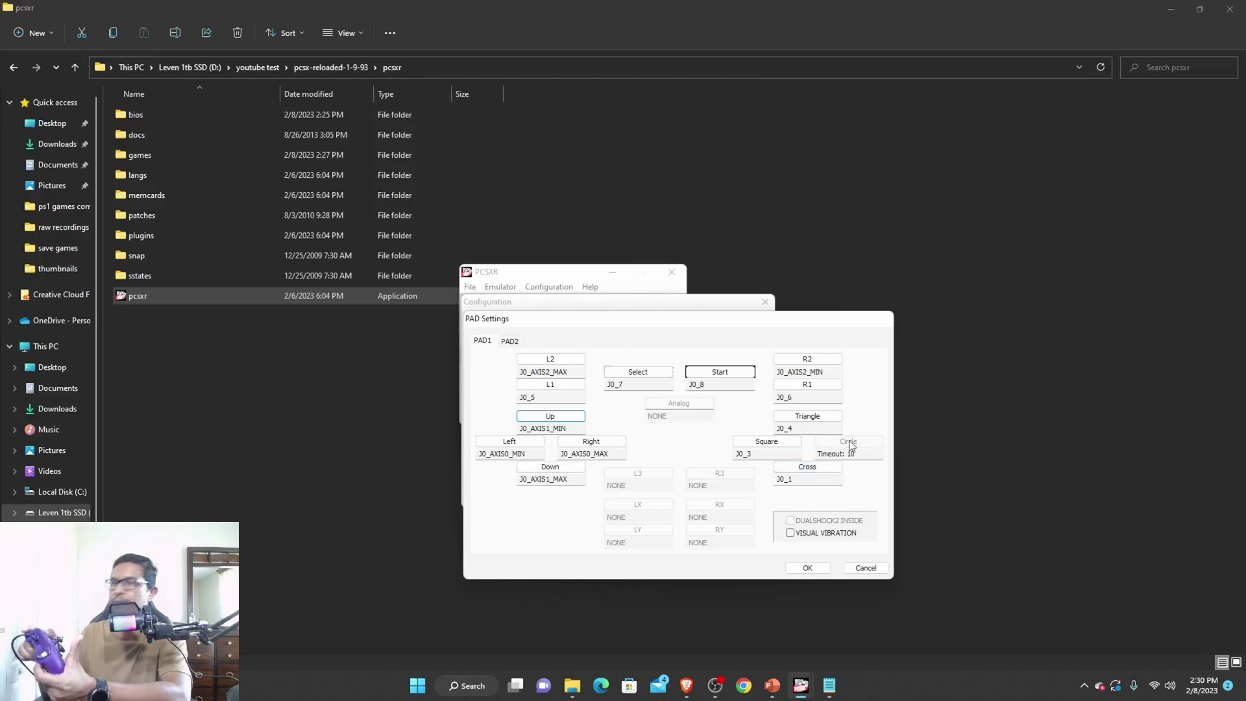
left_click(808, 386)
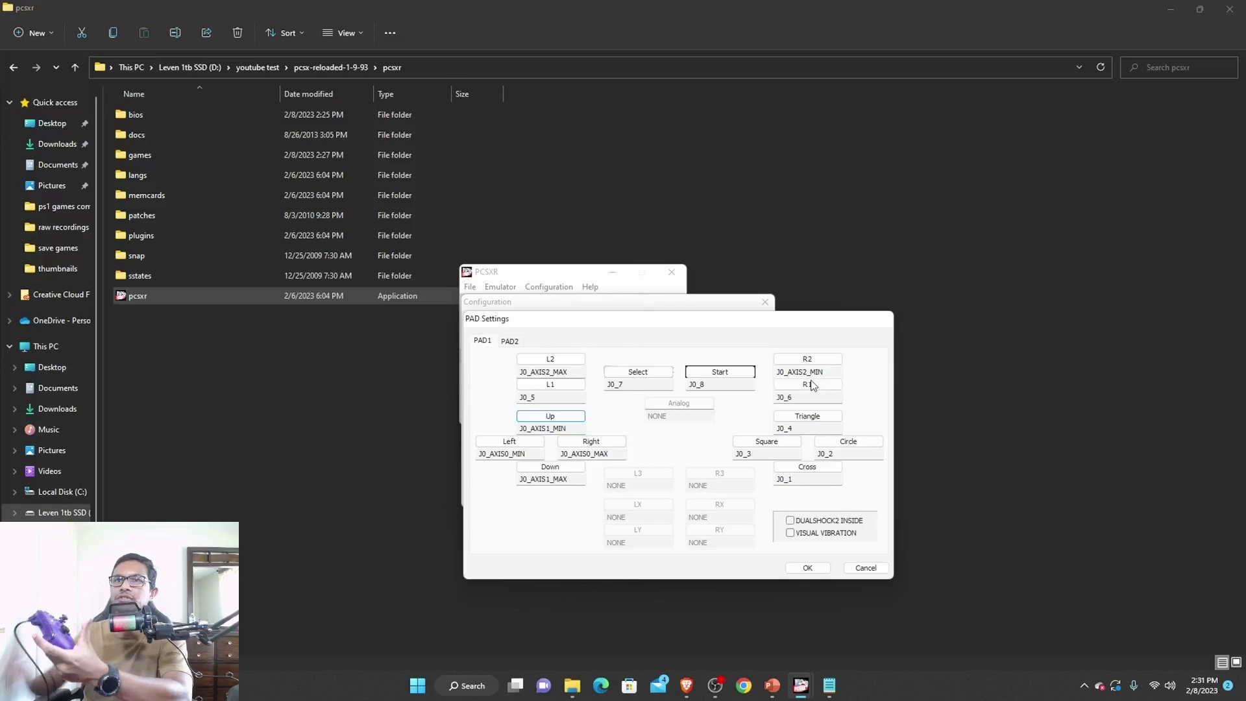
left_click(568, 386)
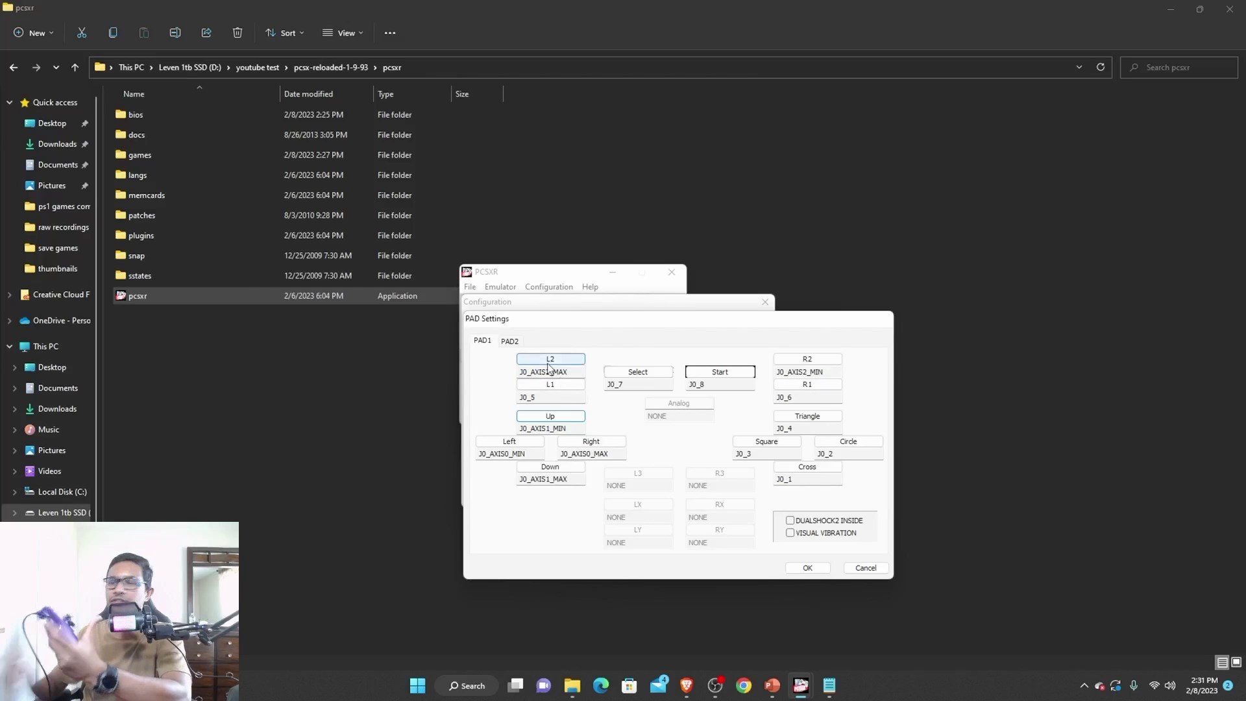
left_click(551, 361)
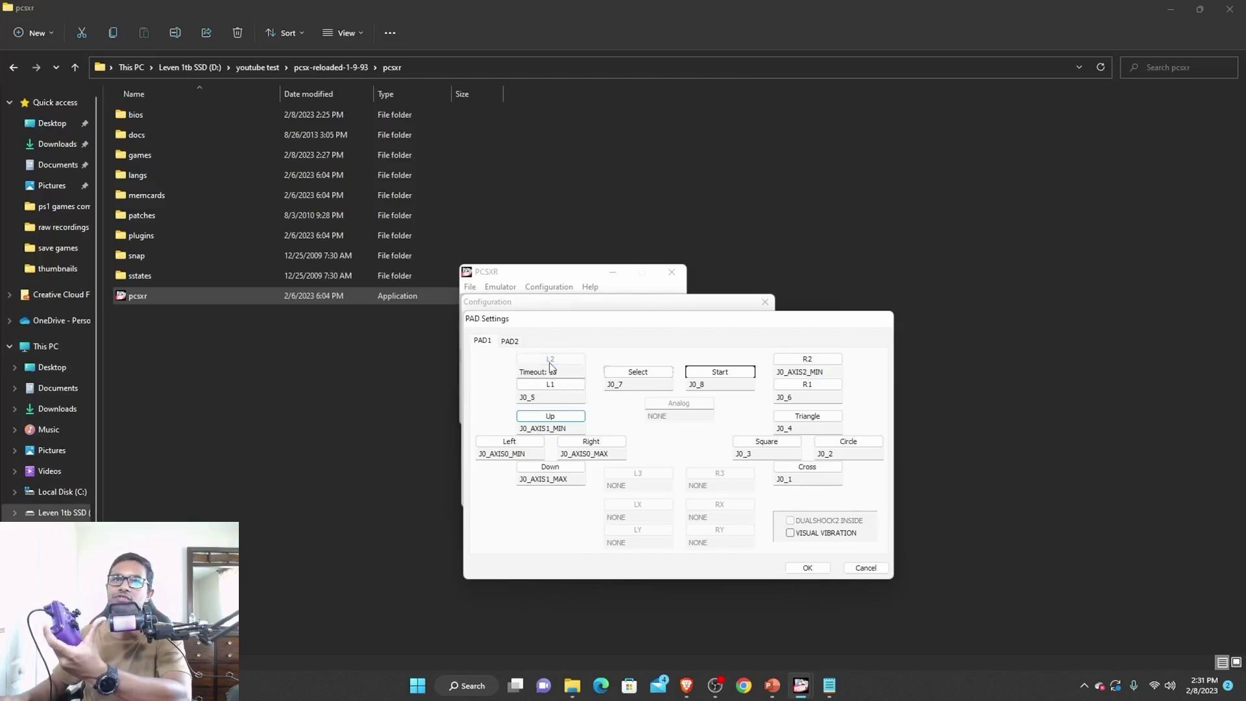
left_click(807, 361)
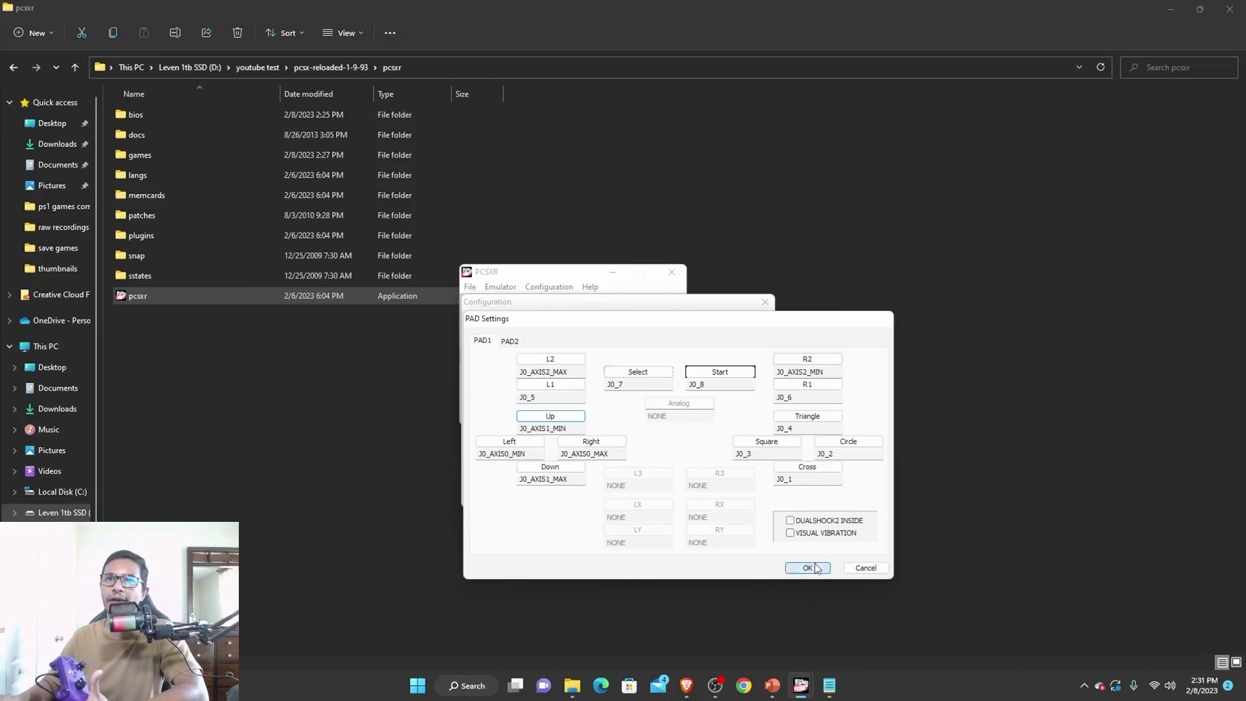
left_click(807, 568)
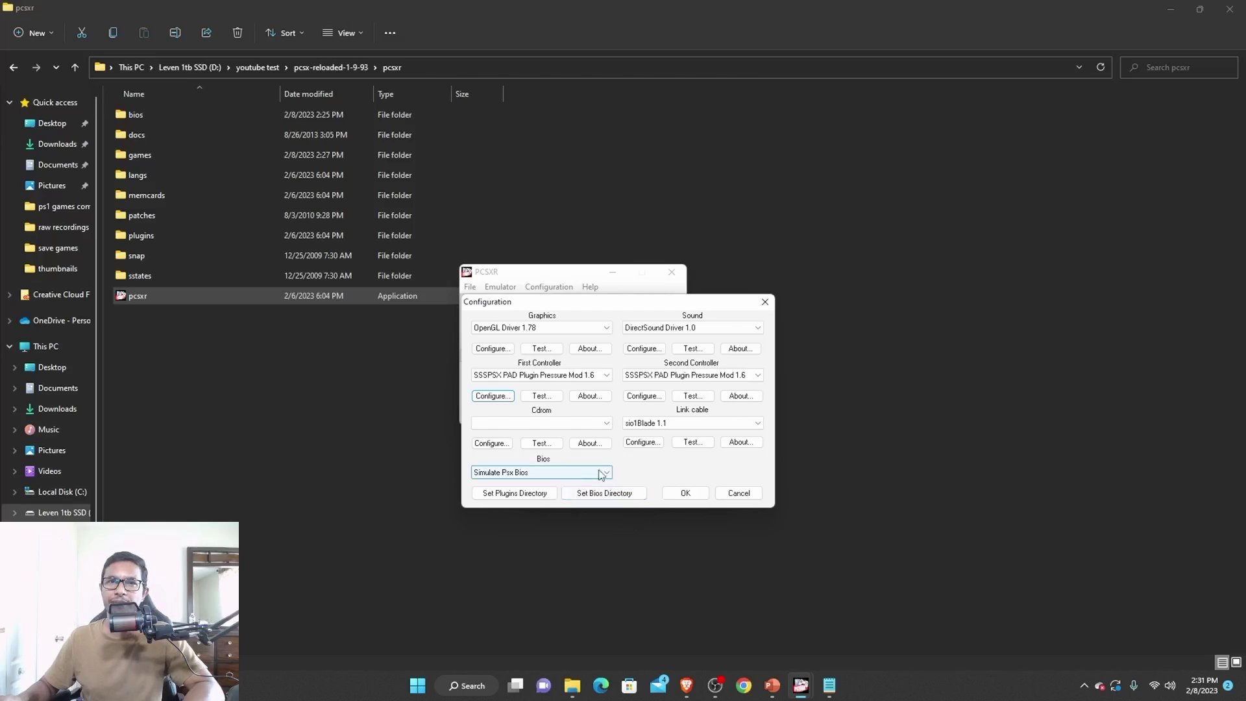
Set the BIOS directory to D:\youtube test\pcsx-reloaded-1-9-93\pcsxr\bios
left_click(611, 500)
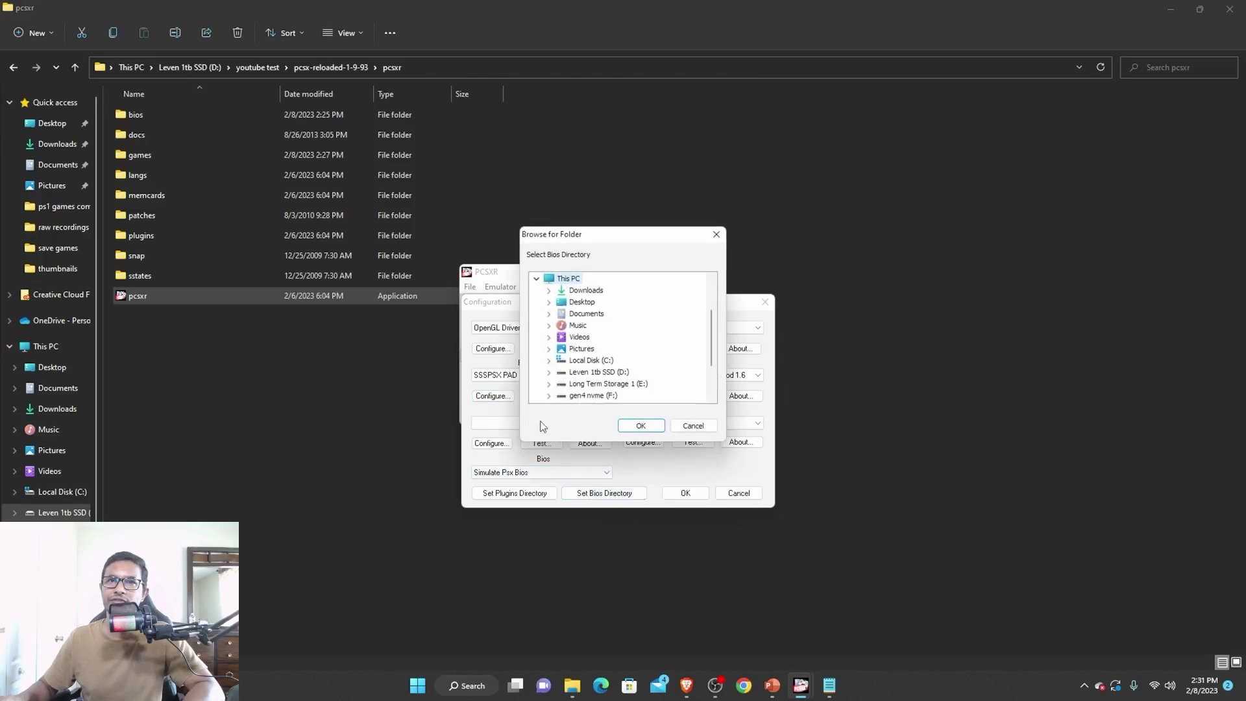
double_click(591, 374)
scroll(594, 374, "down", 3)
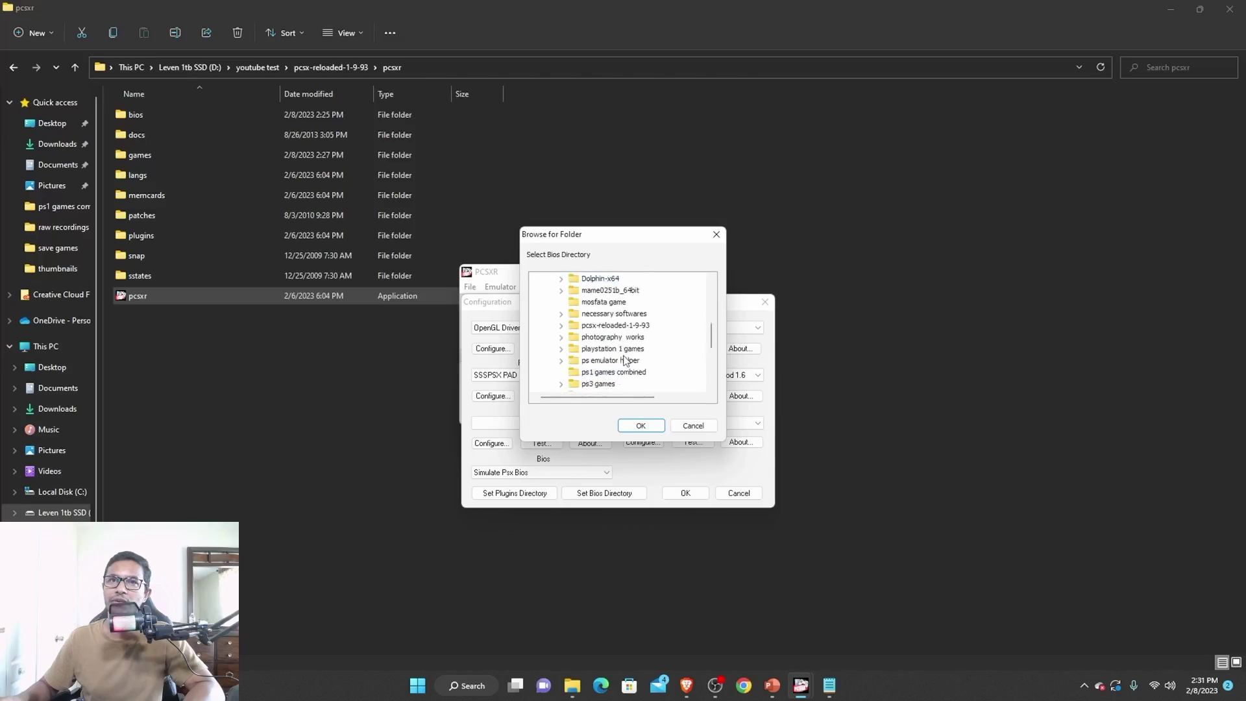
scroll(596, 374, "down", 2)
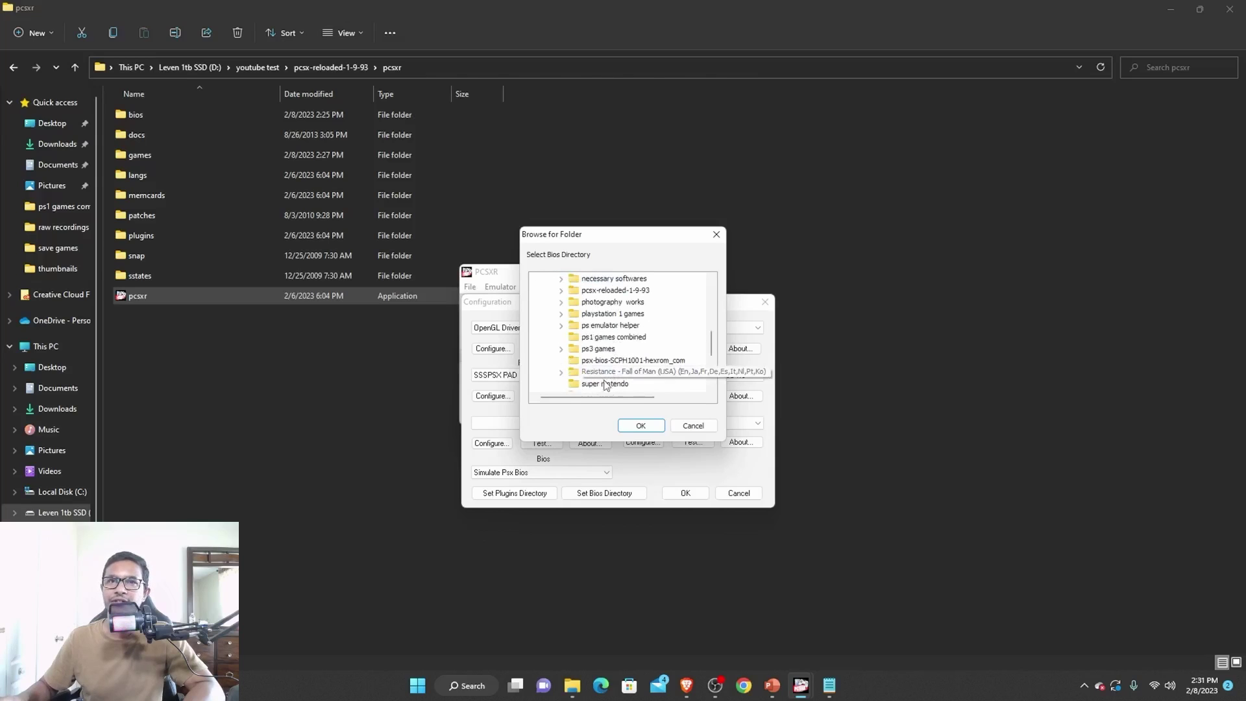
scroll(609, 388, "down", 2)
double_click(608, 338)
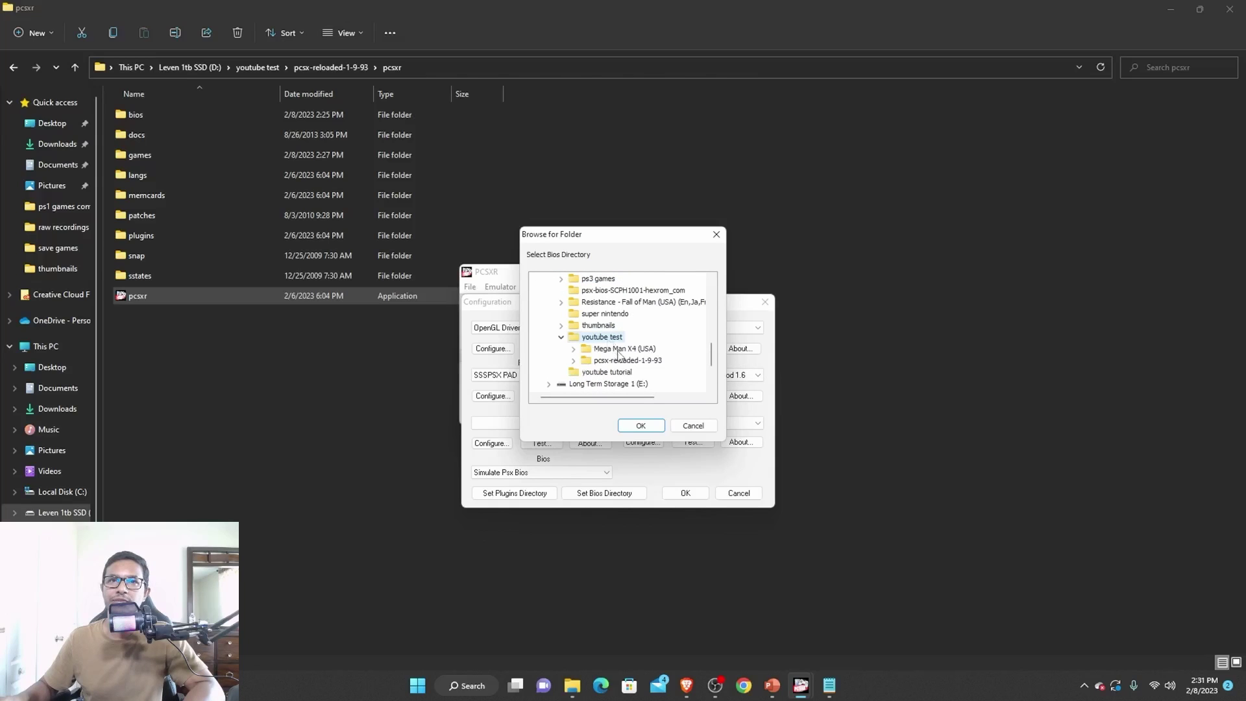
double_click(623, 361)
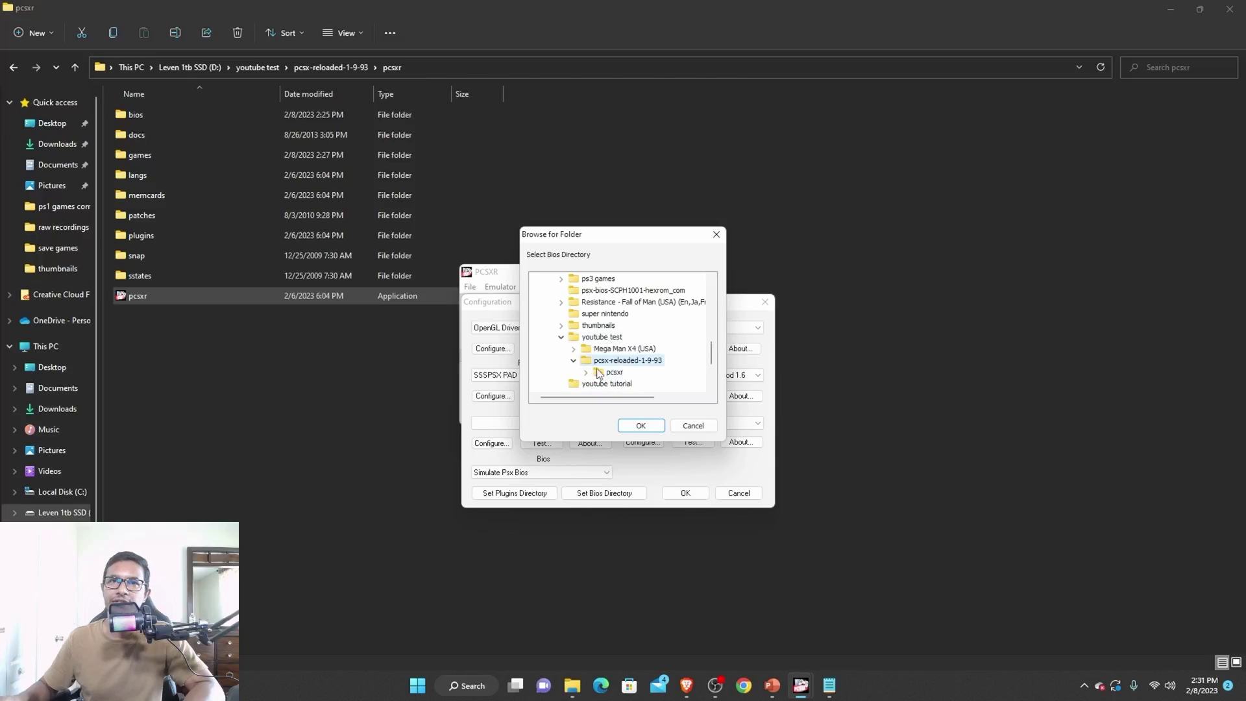
scroll(657, 369, "down", 1)
double_click(613, 337)
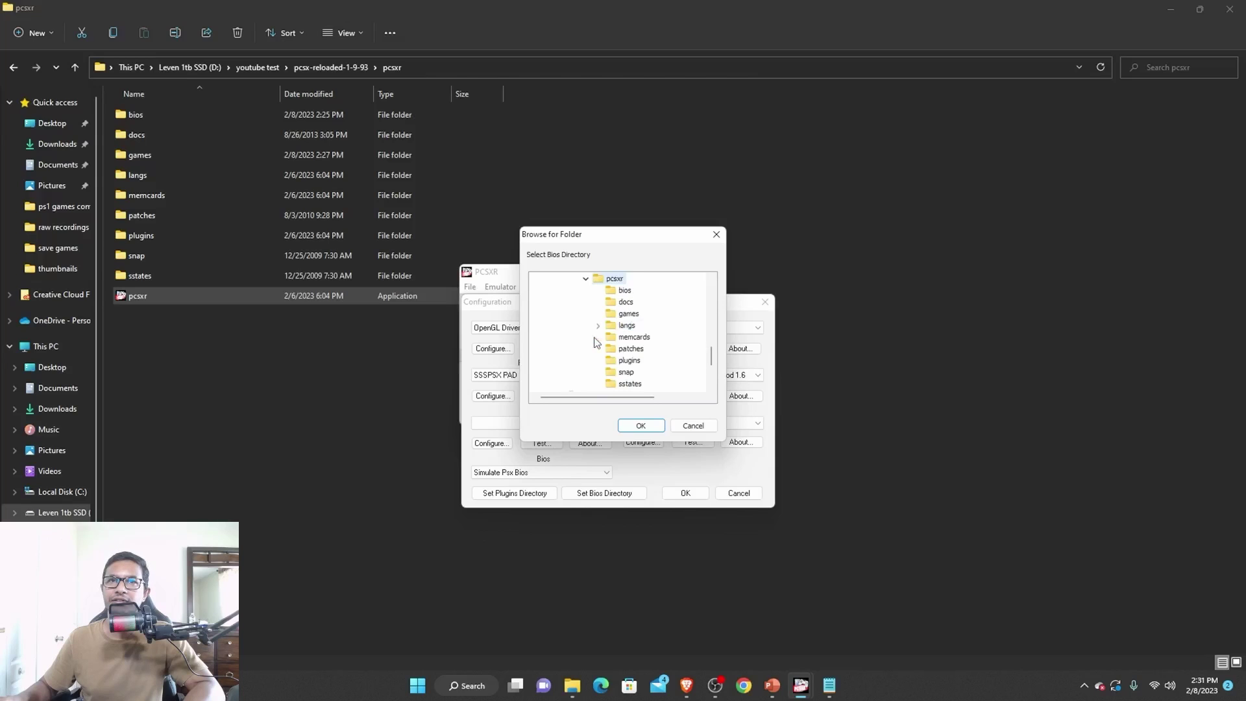
left_click(639, 426)
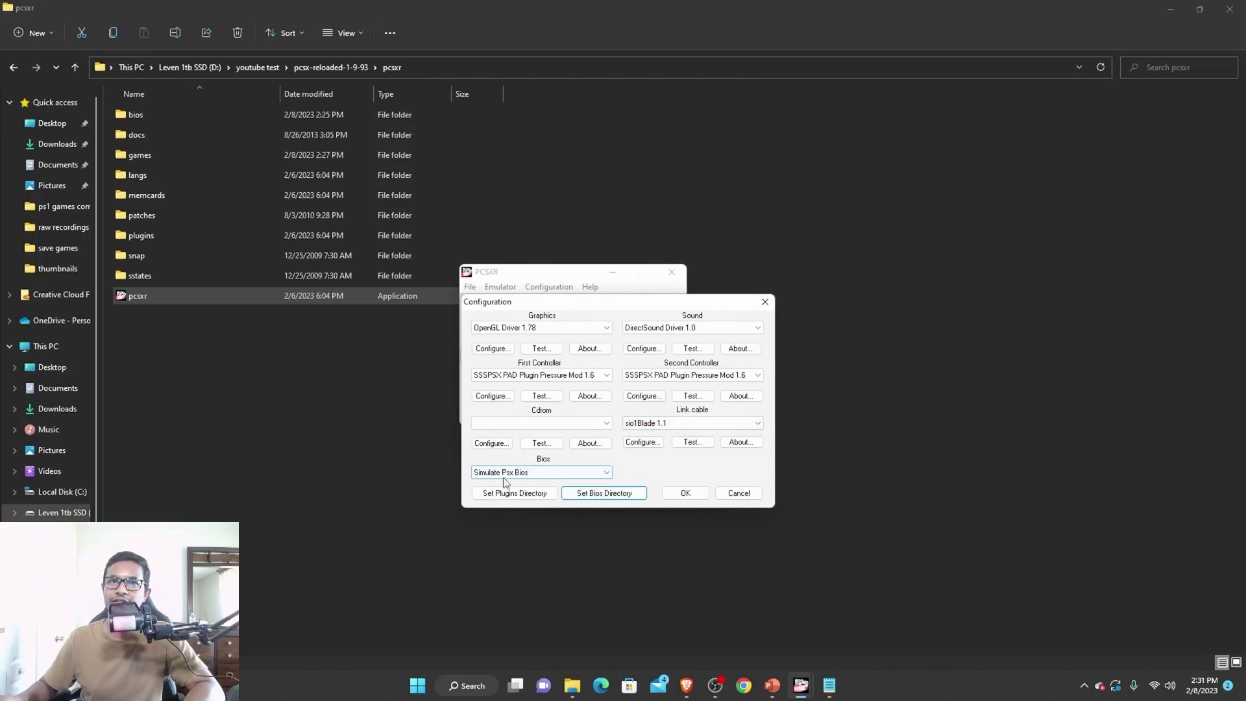
Select SCPH1001.bin as the BIOS instead of the simulated BIOS
left_click(552, 475)
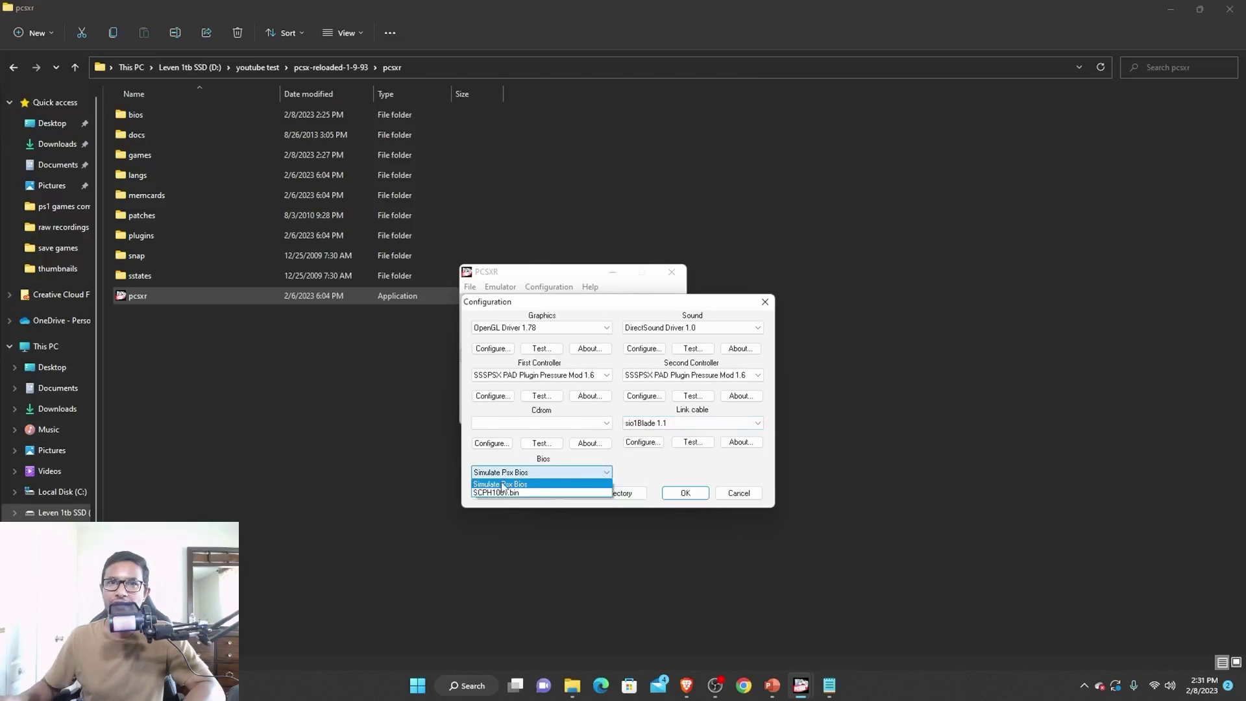
left_click(646, 481)
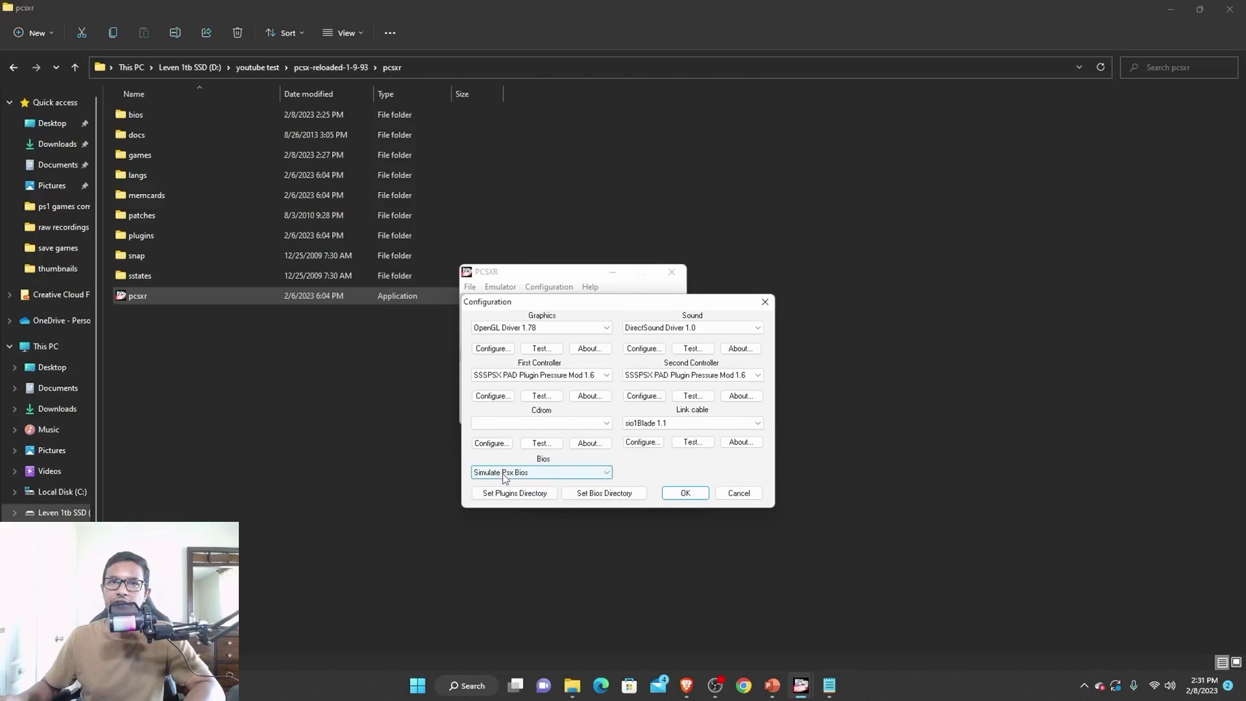
left_click(545, 472)
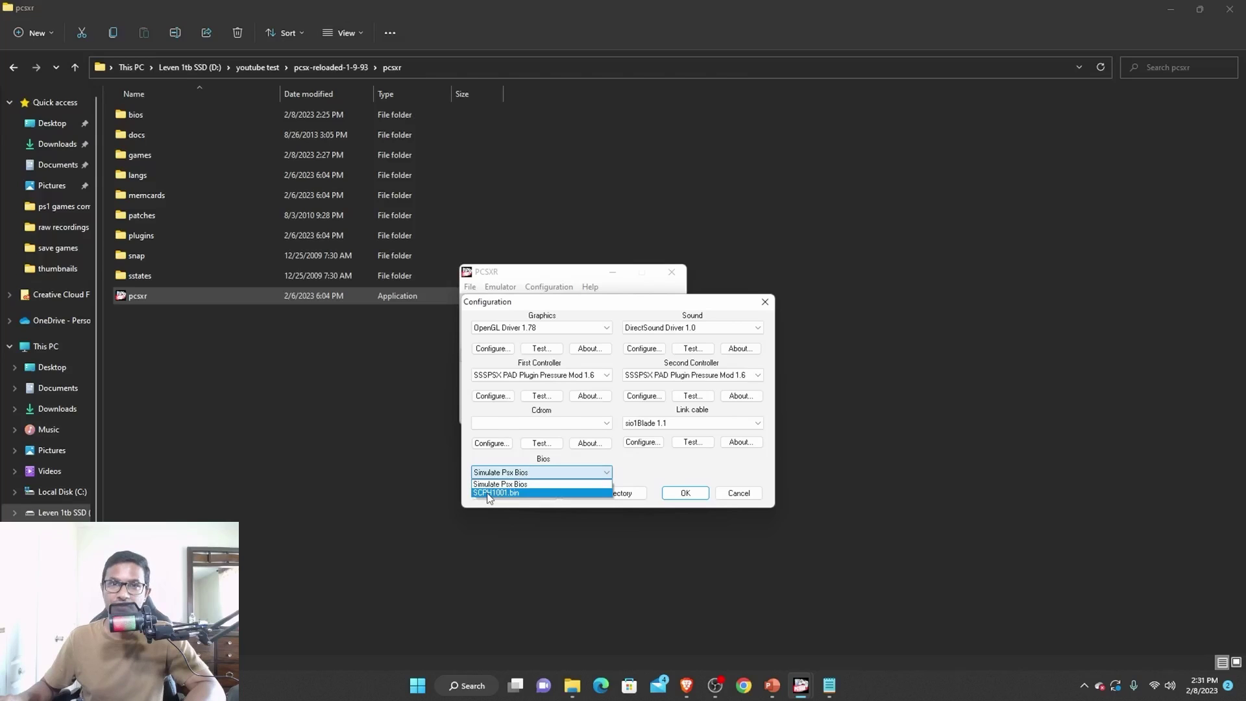
left_click(488, 493)
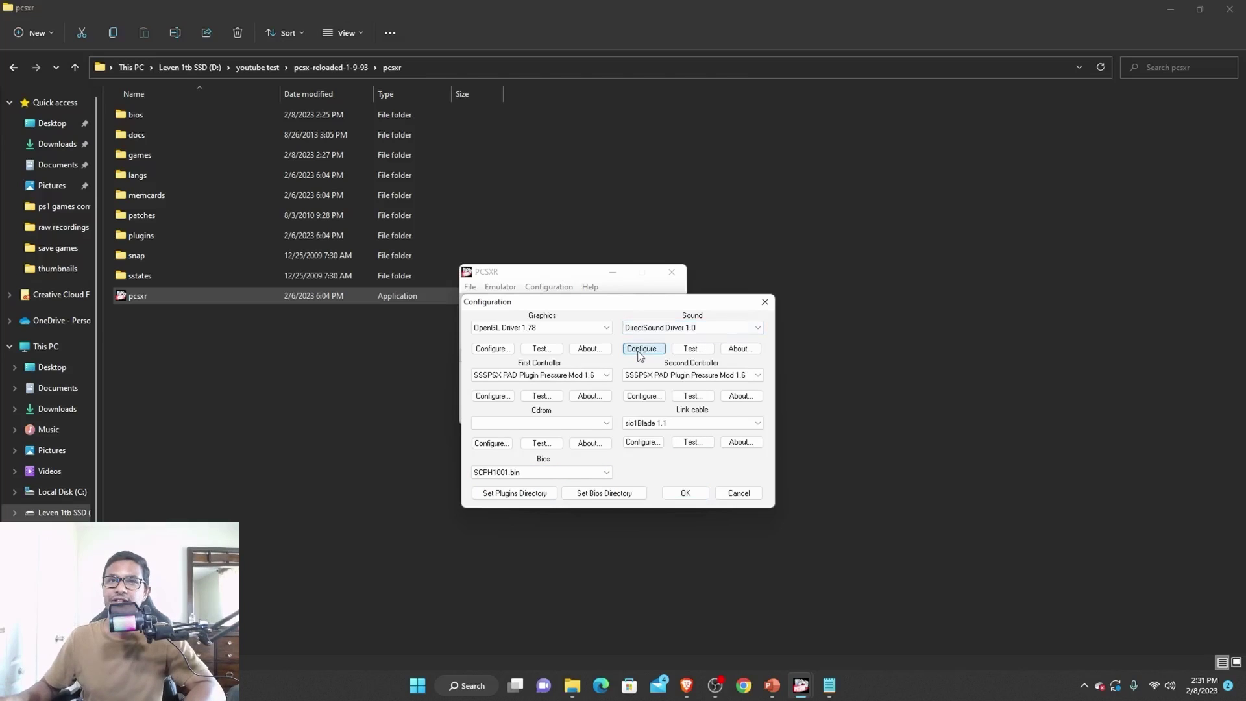
Keep the sound plugin on Simple interpolation, then accept and close the plugin configuration
left_click(639, 354)
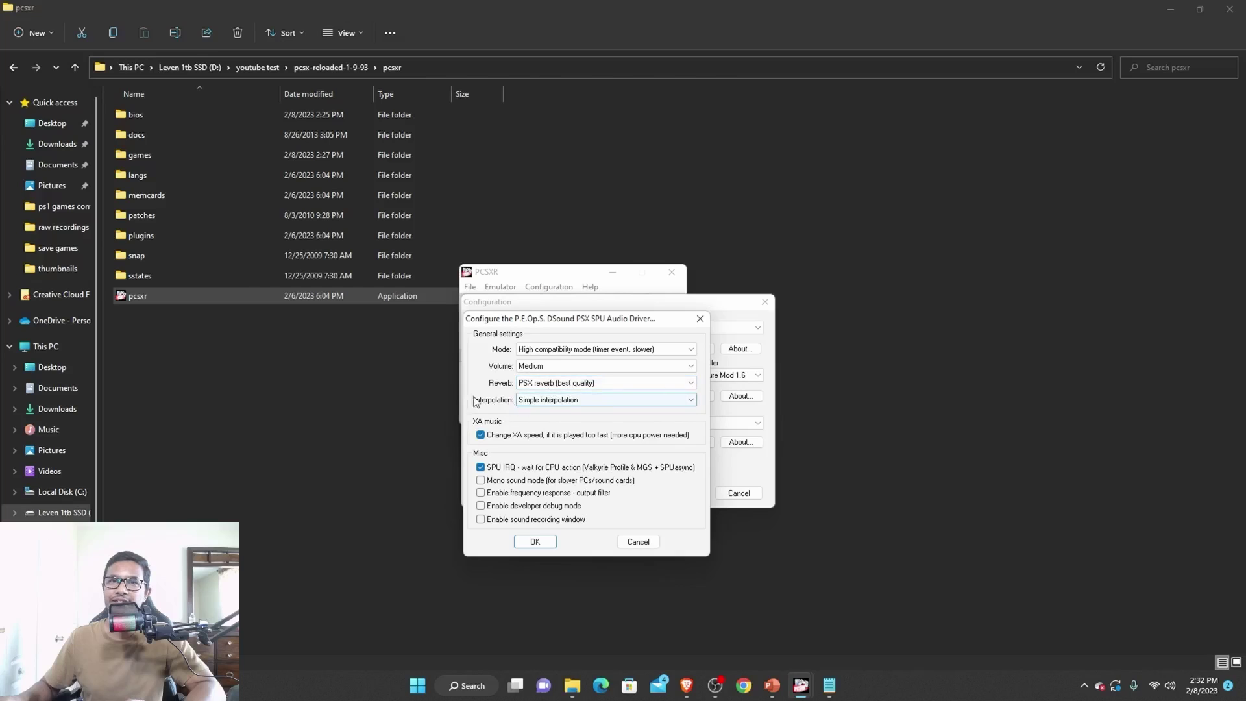
left_click(561, 404)
left_click(543, 421)
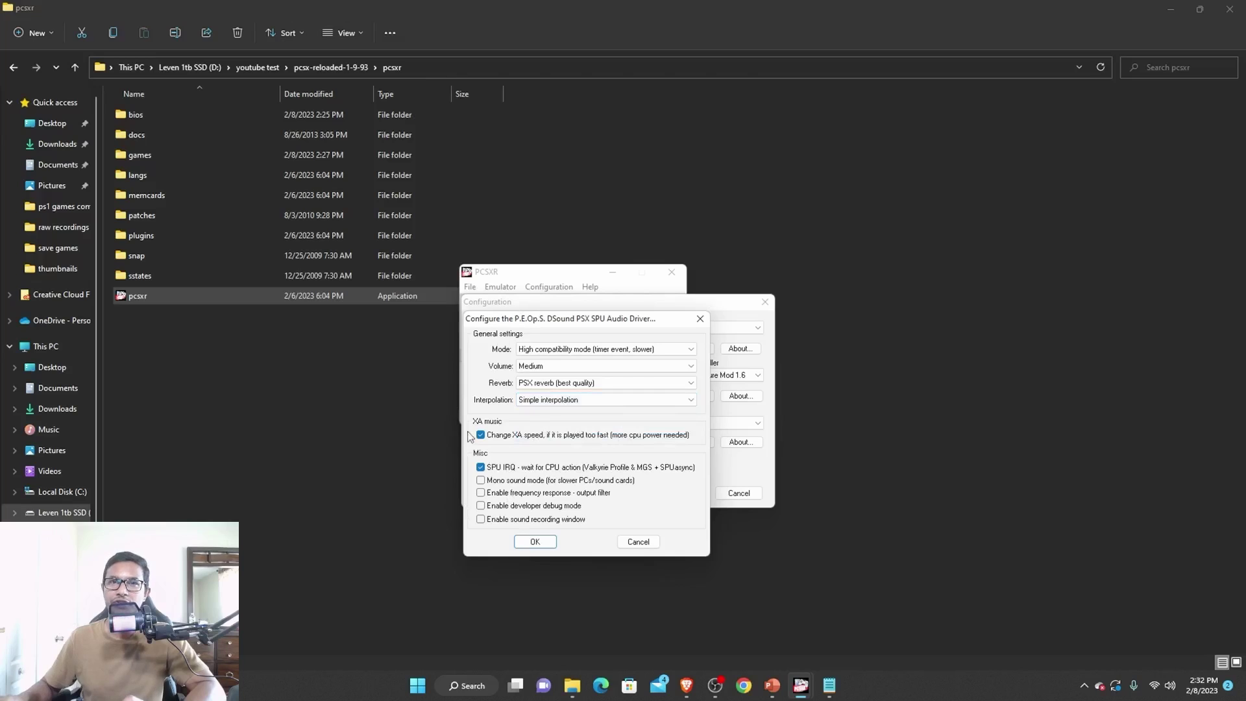
left_click(533, 541)
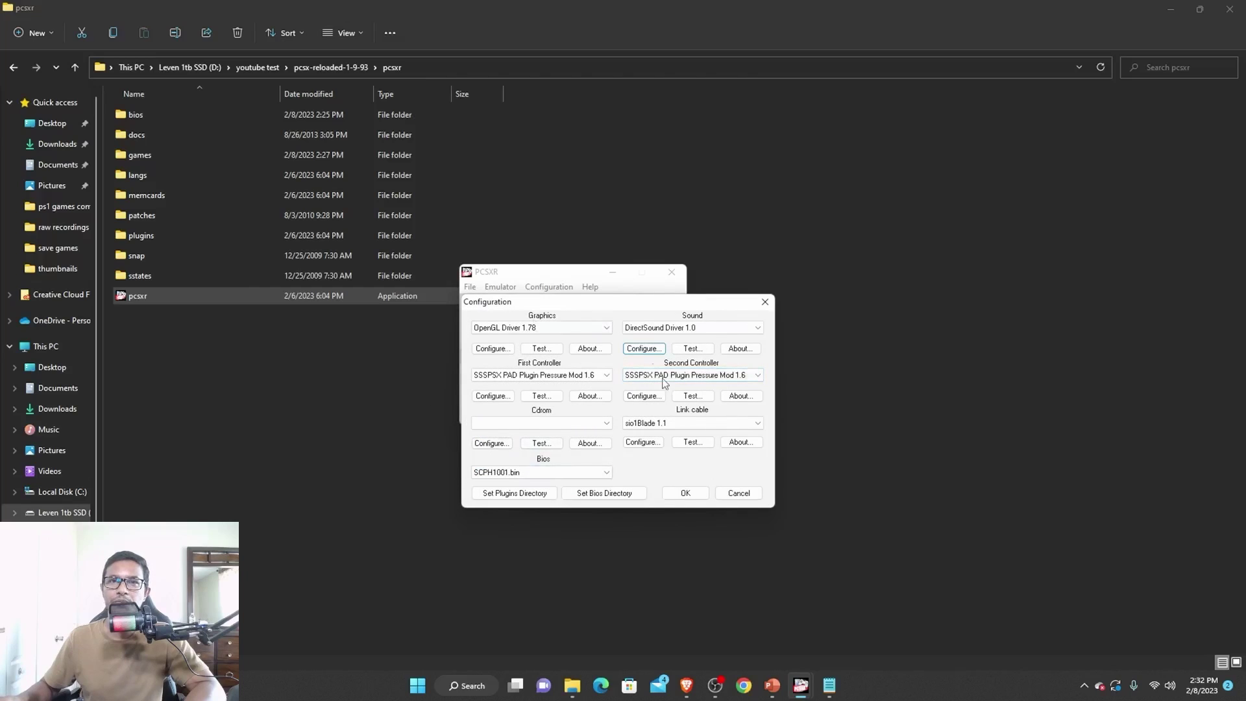
left_click(687, 493)
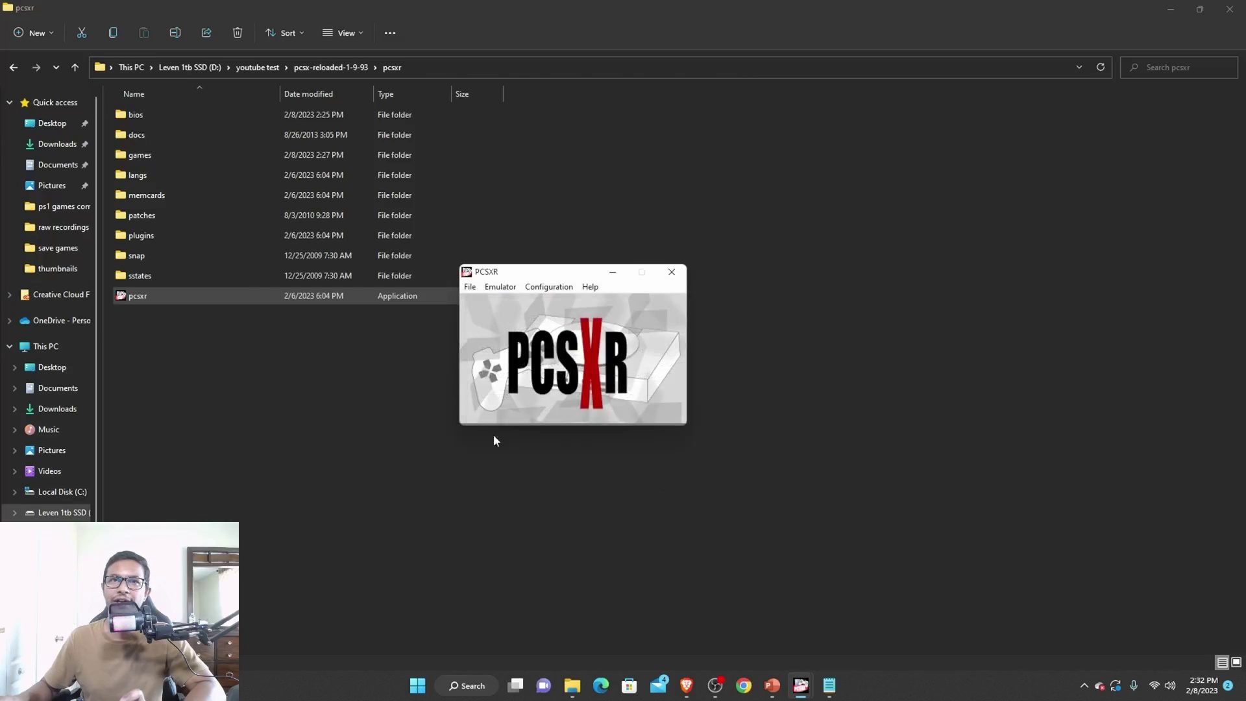
Boot the SCPH1001 BIOS, exit it with Esc, and drag the PCSXR window mid-screen
left_click(469, 287)
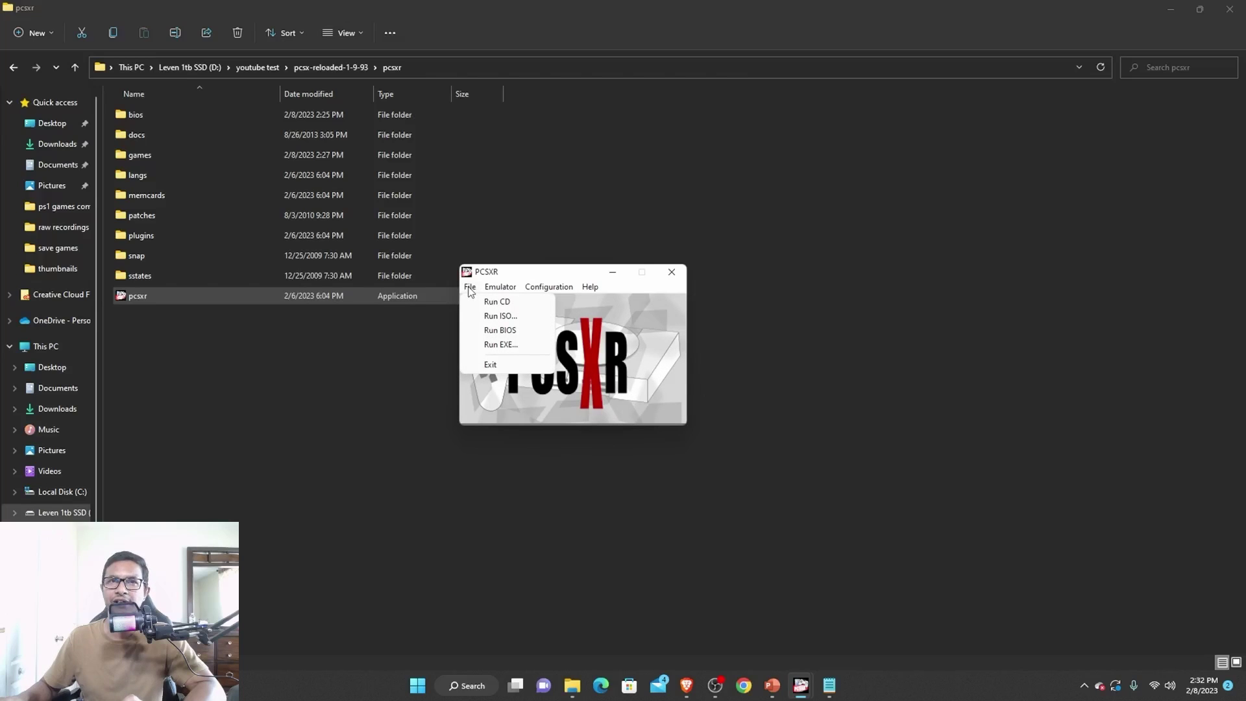
left_click(504, 332)
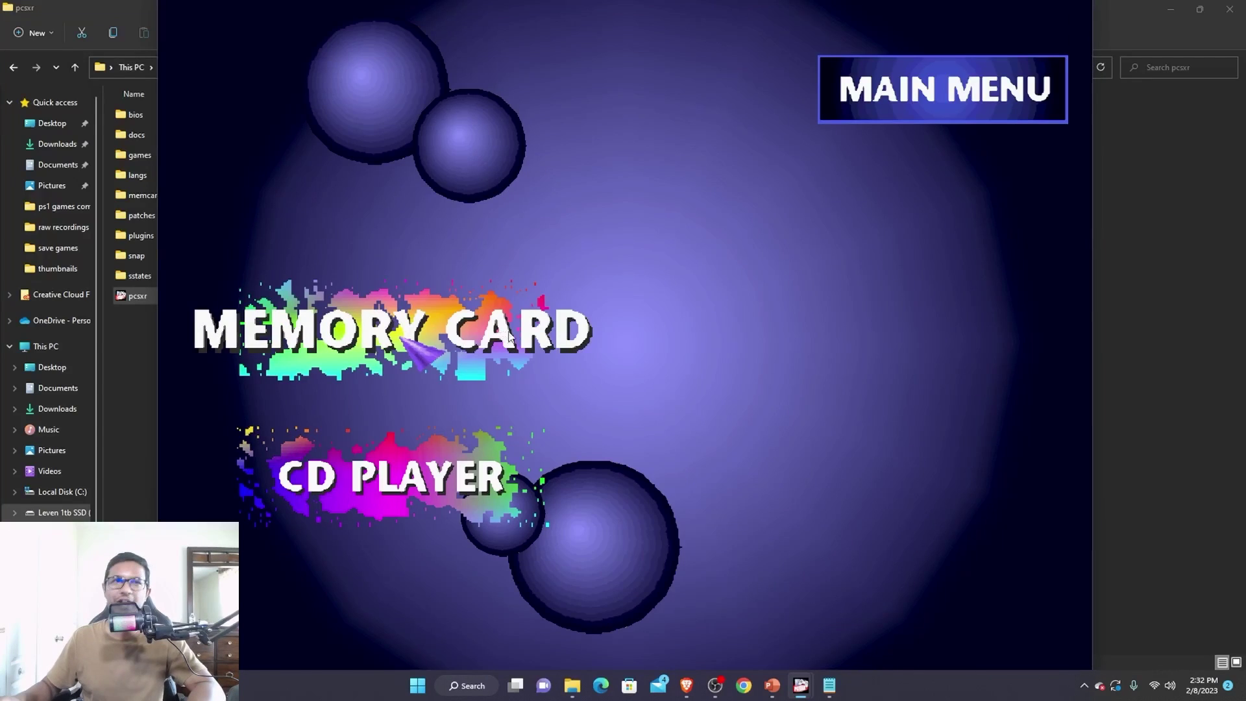
key("Escape")
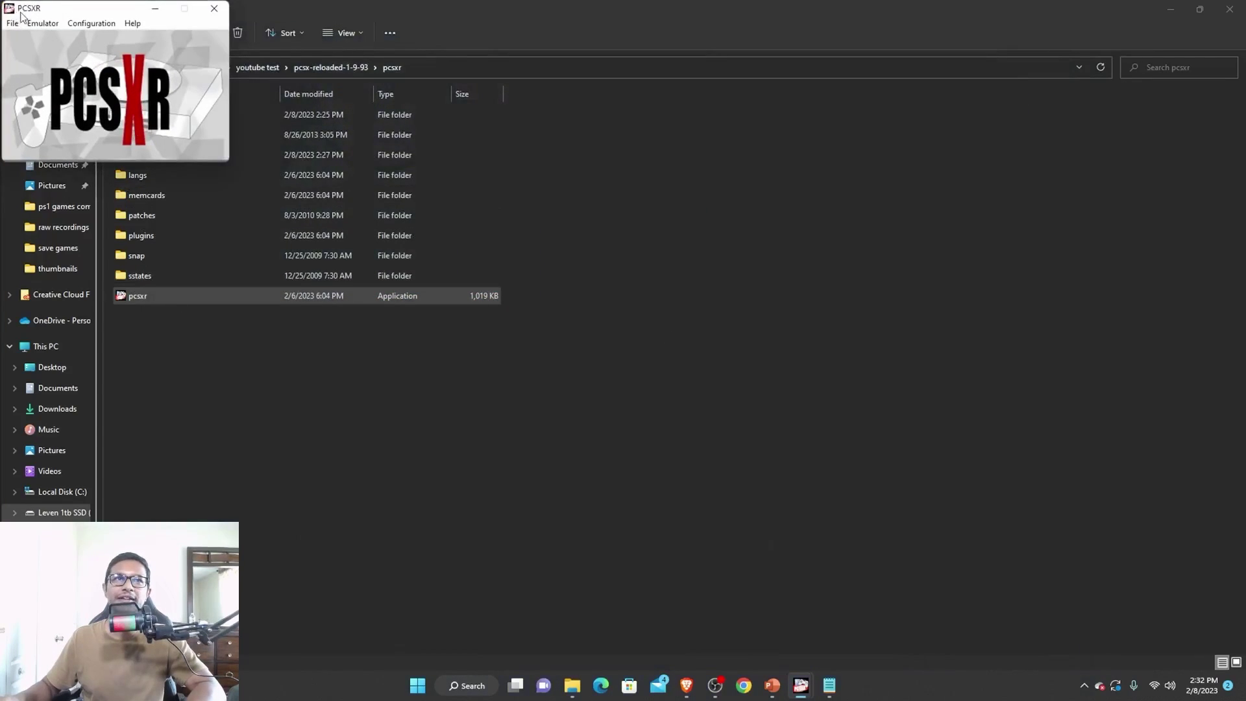
left_click_drag(28, 10, 489, 165)
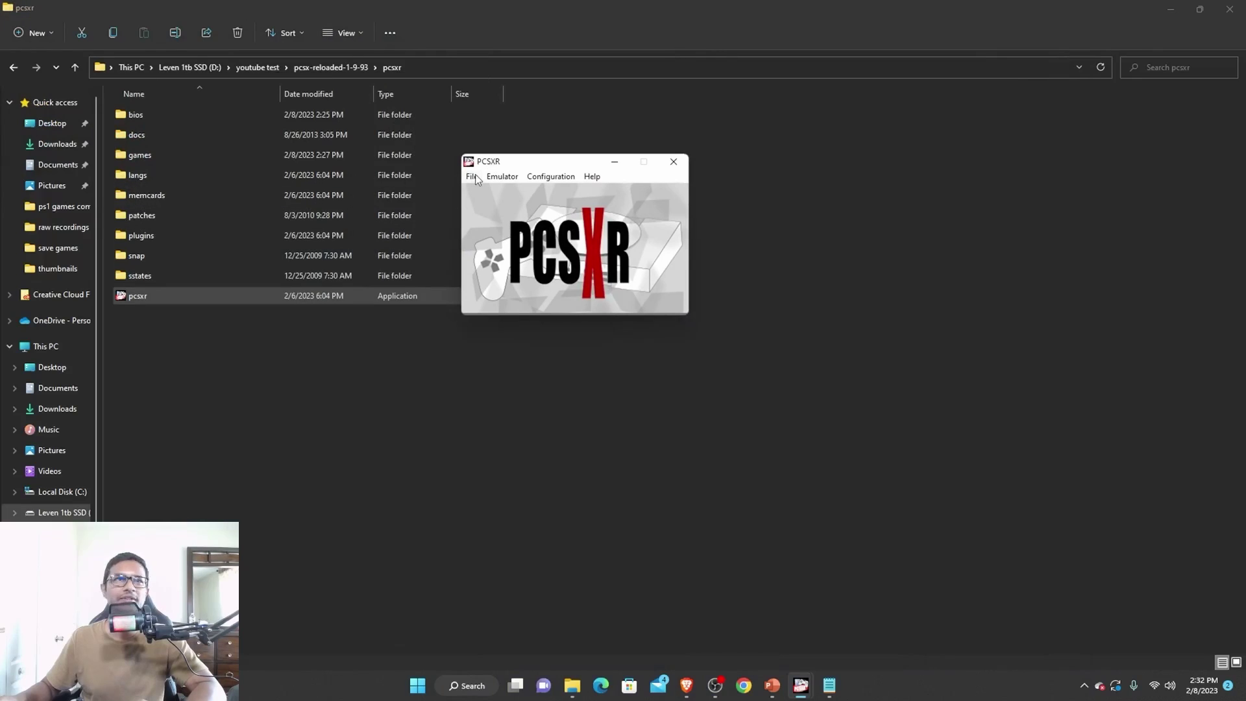
Start Run ISO from the File menu and enter the youtube test folder
double_click(149, 156)
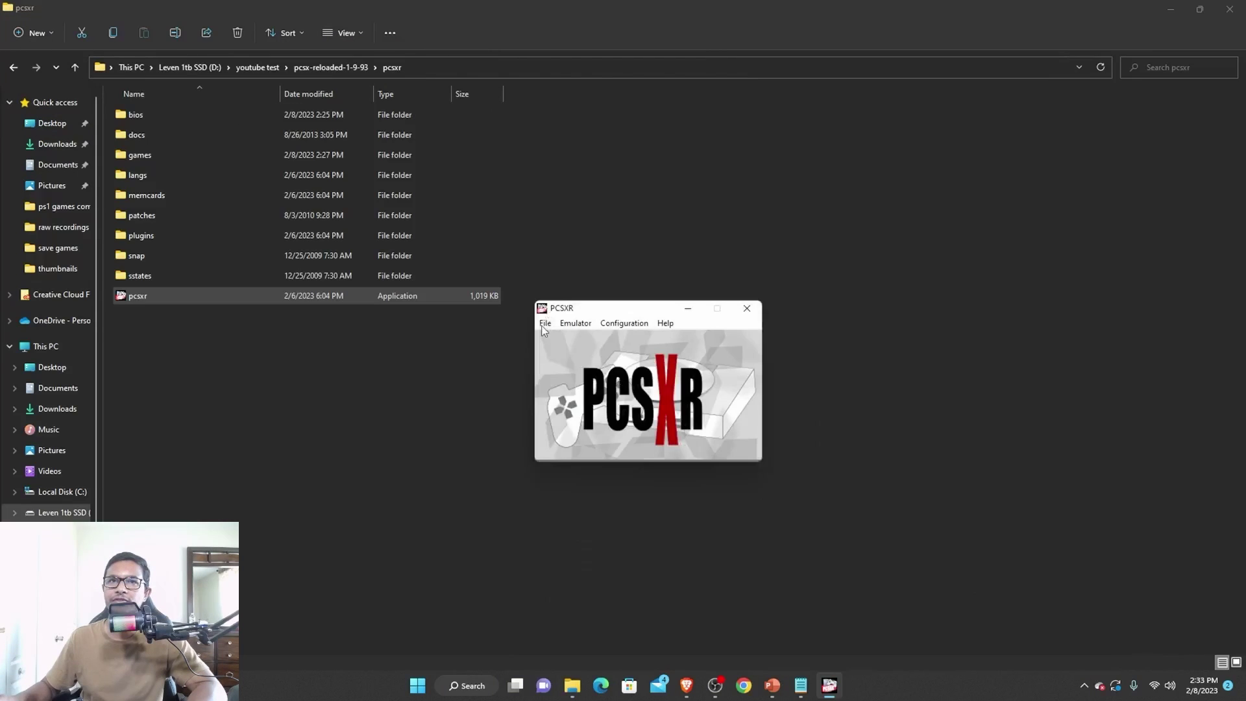
left_click(543, 326)
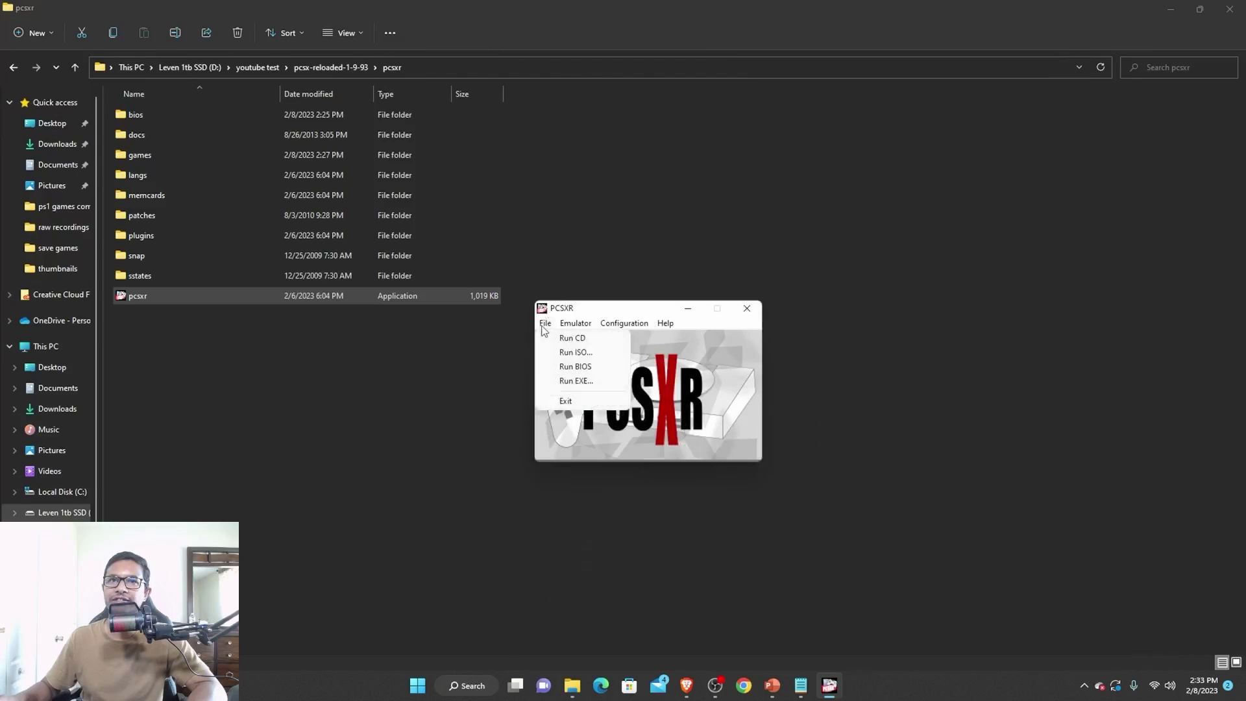
left_click(564, 357)
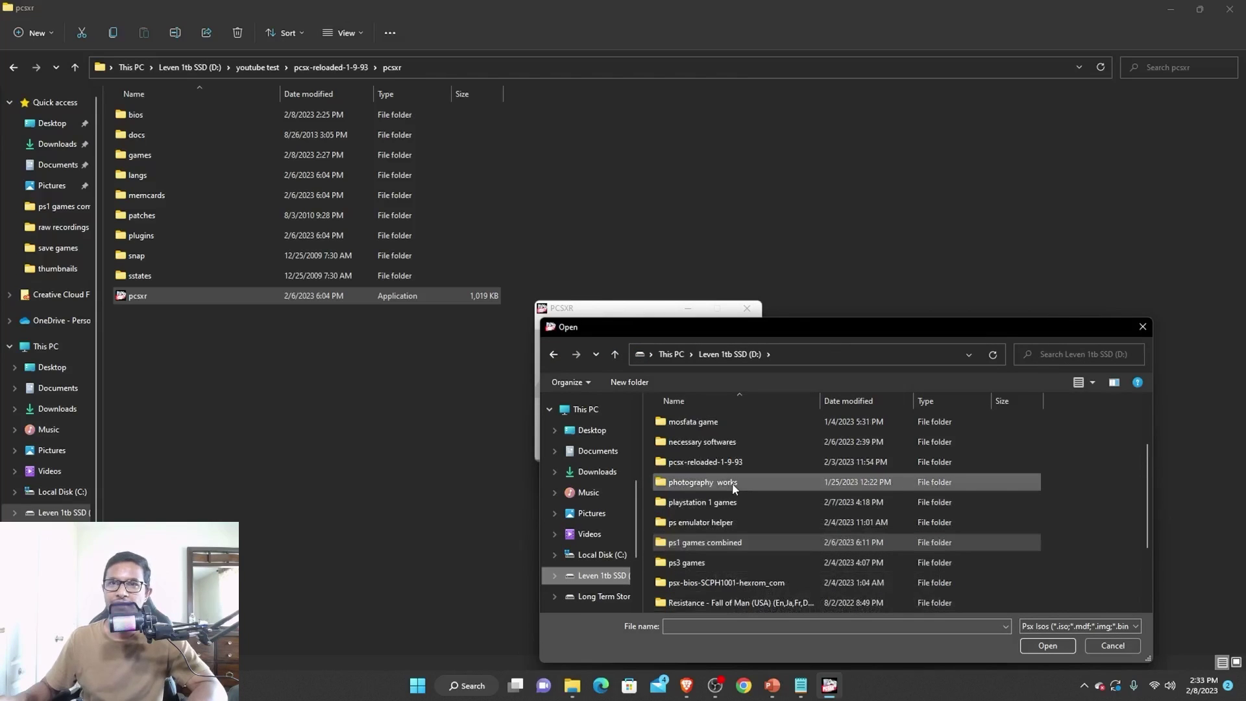
scroll(748, 590, "down", 1)
scroll(748, 591, "down", 1)
left_click(693, 571)
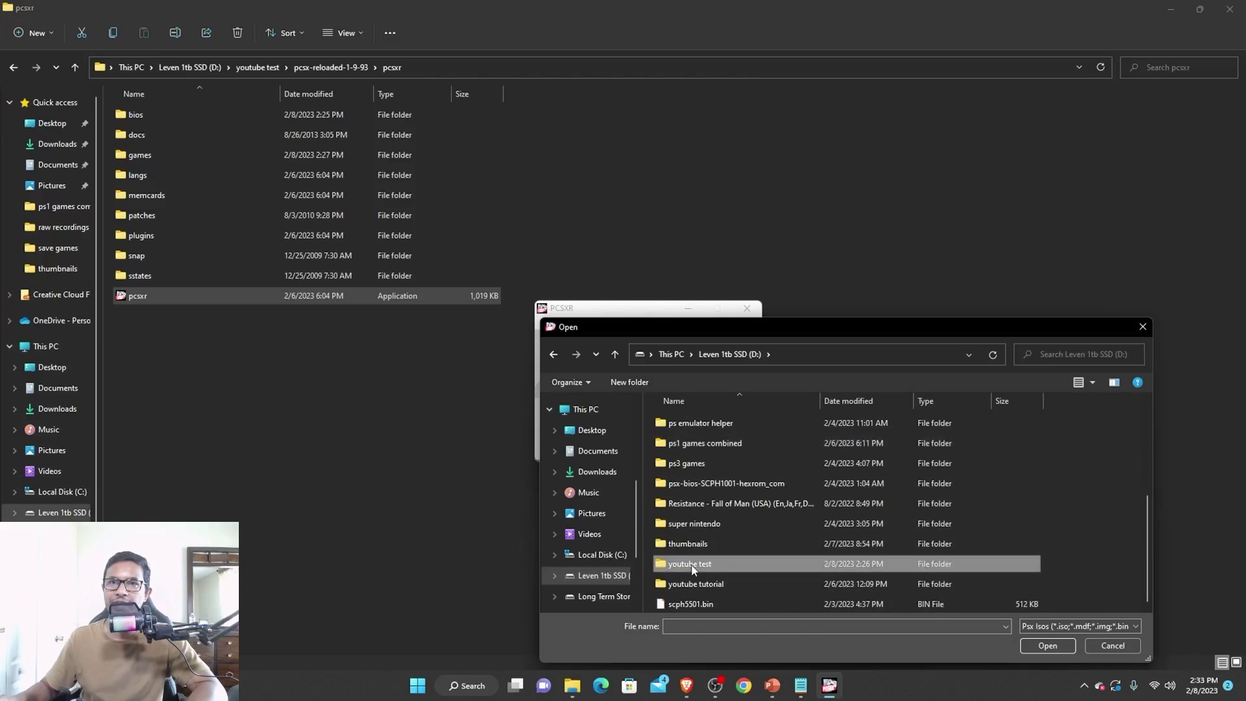
double_click(692, 570)
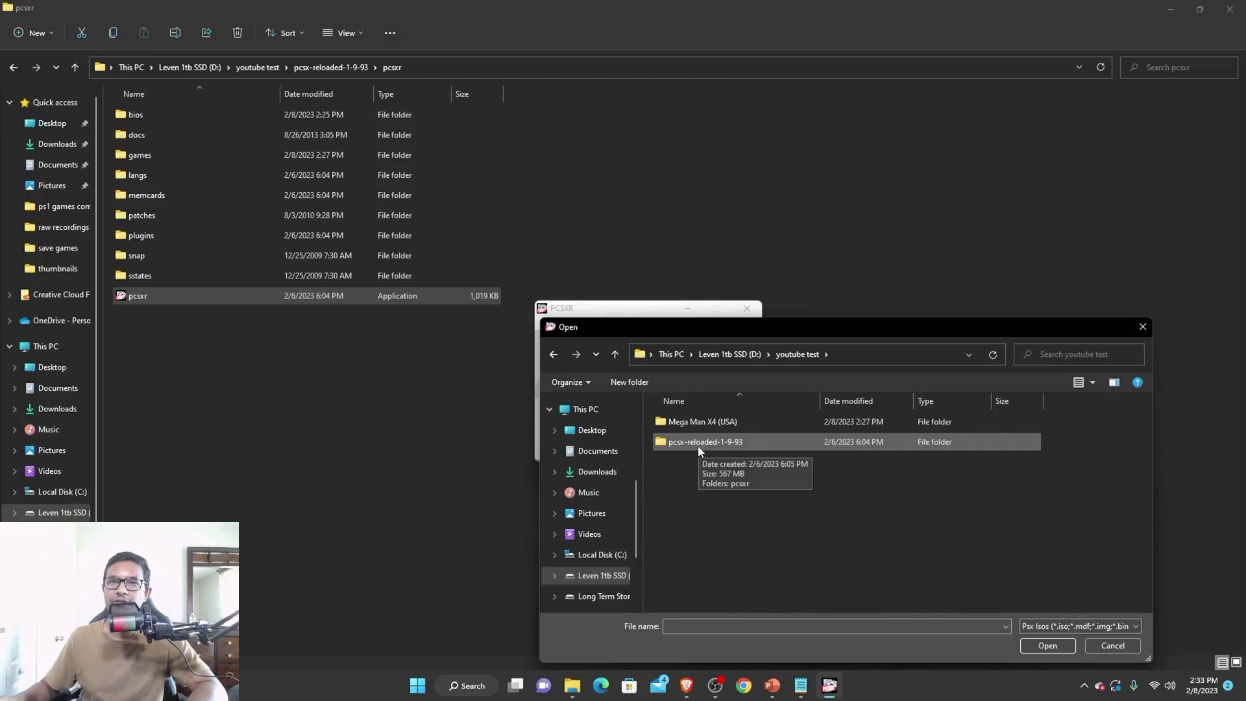
Open Mega Man X4 (USA).bin from pcsx-reloaded-1-9-93\pcsxr\games to launch the game
double_click(698, 445)
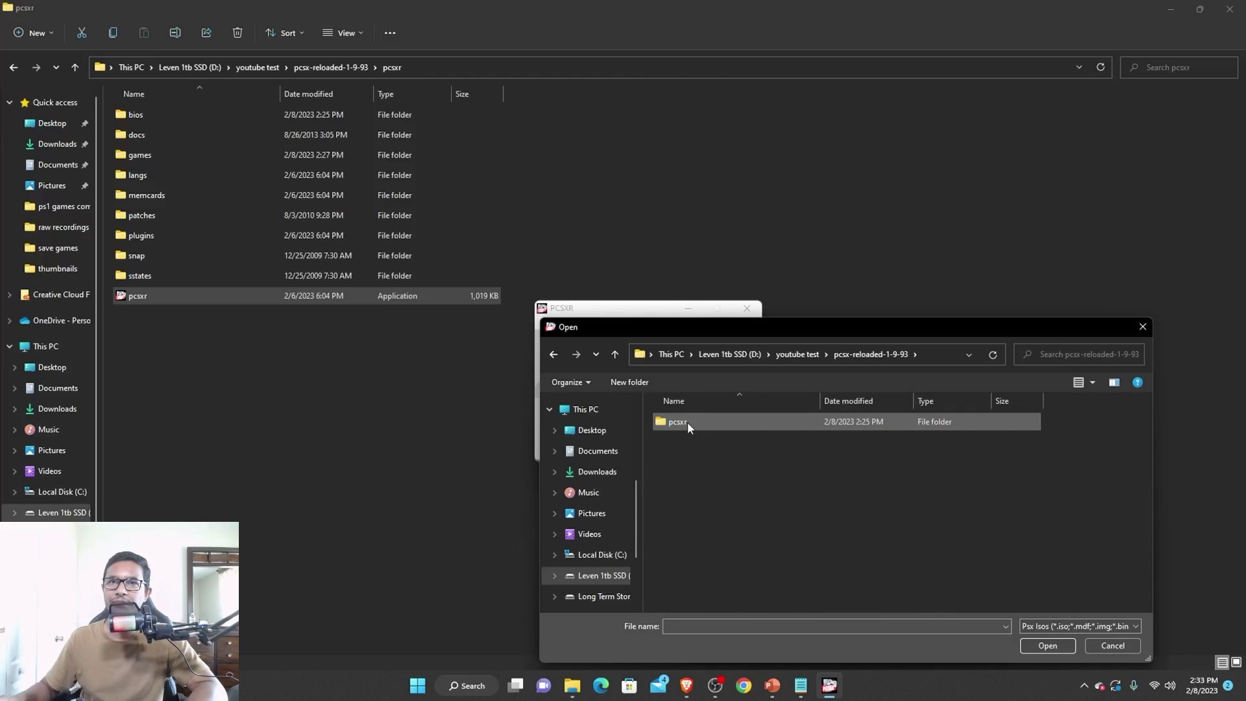
double_click(688, 421)
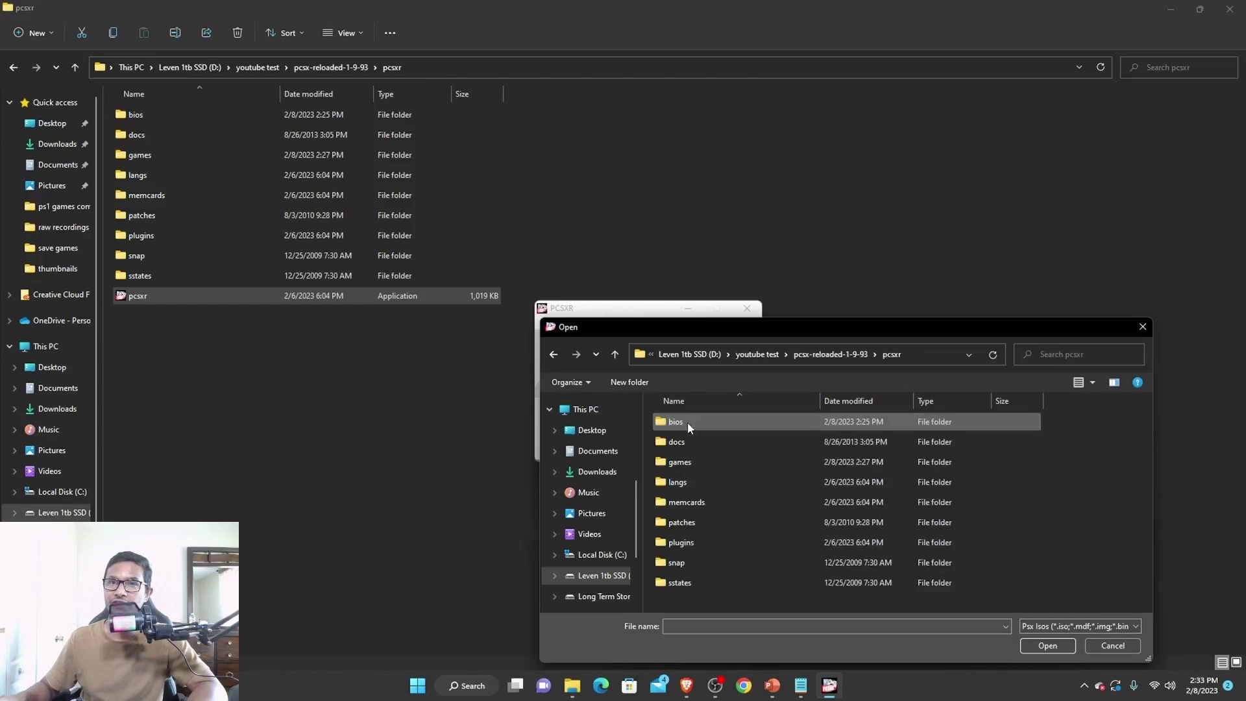
double_click(661, 463)
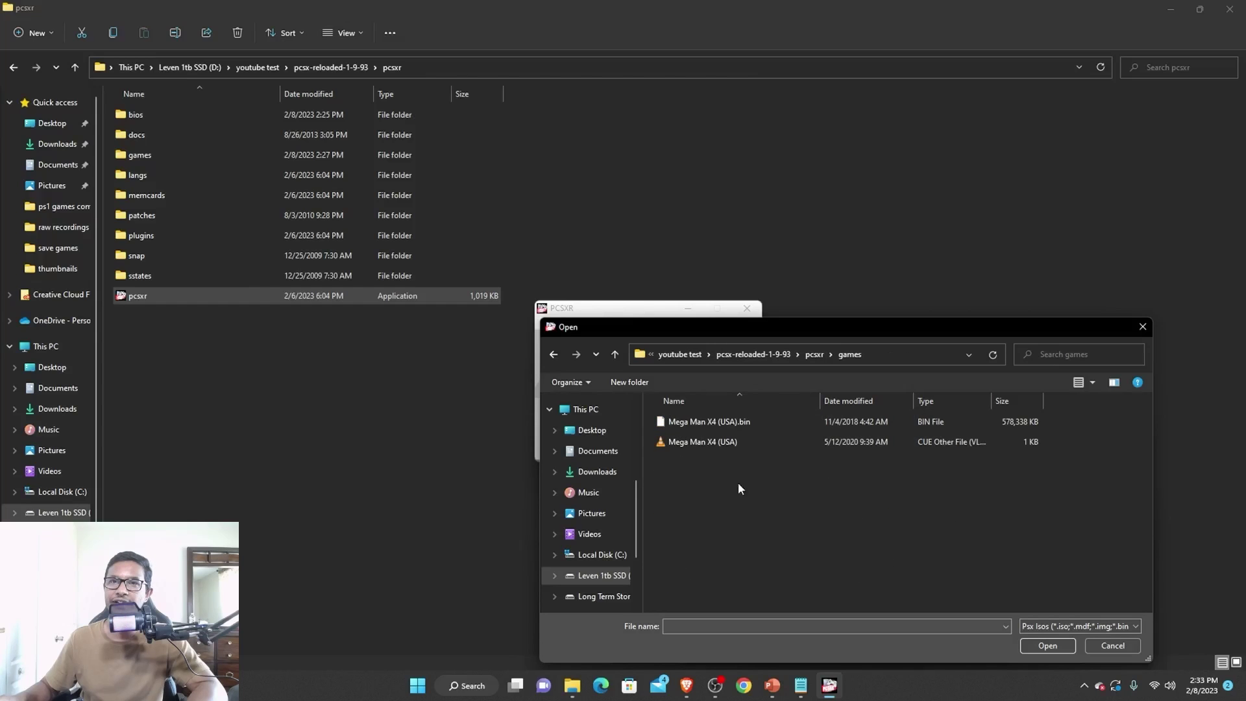
left_click(708, 422)
left_click_drag(790, 330, 653, 296)
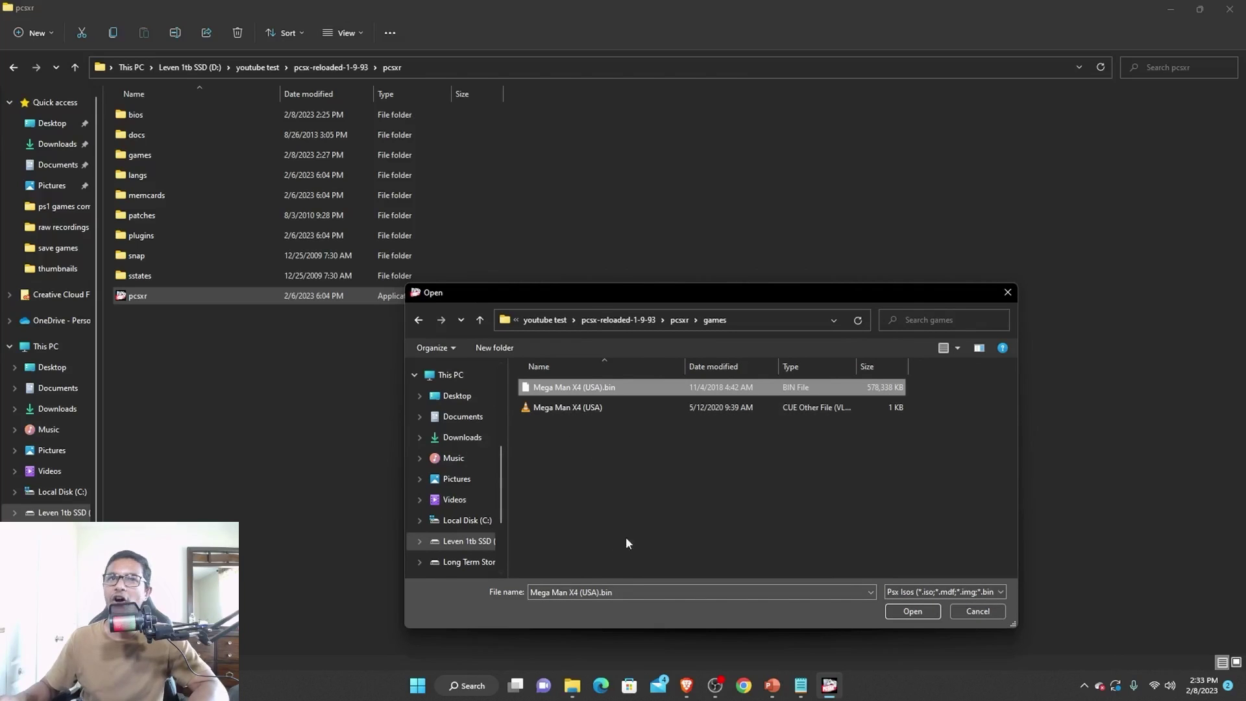
left_click(944, 587)
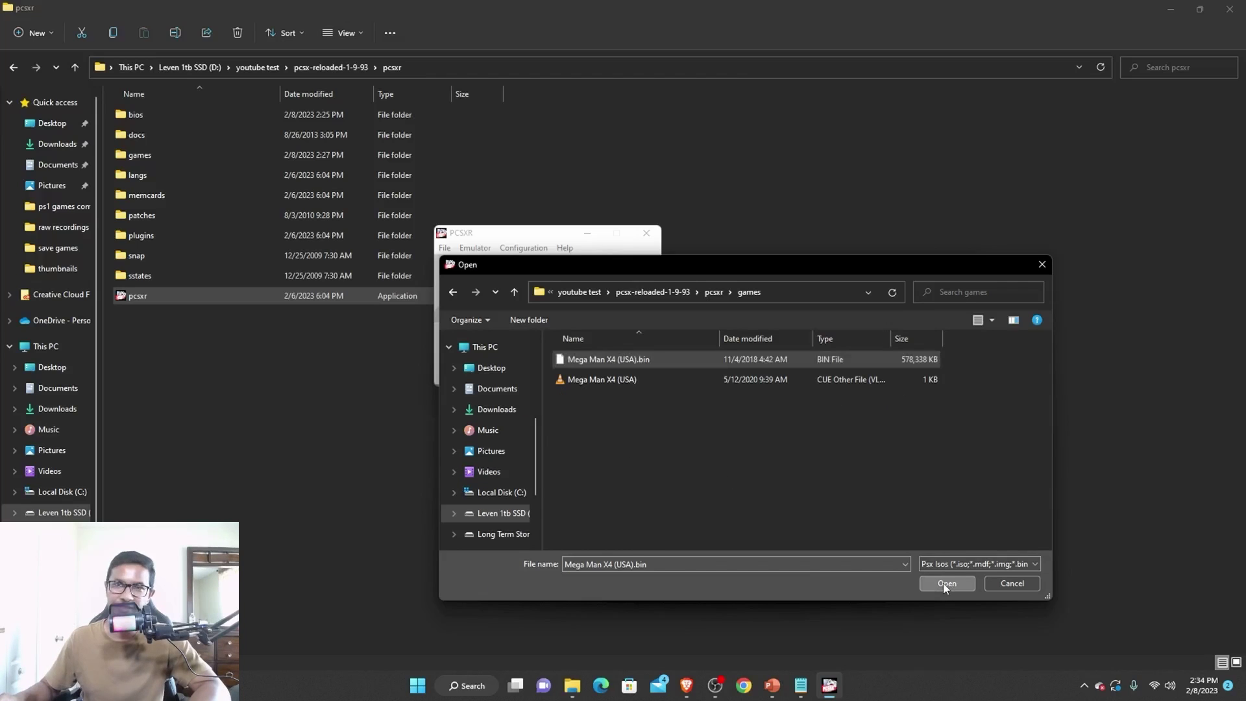
left_click(944, 587)
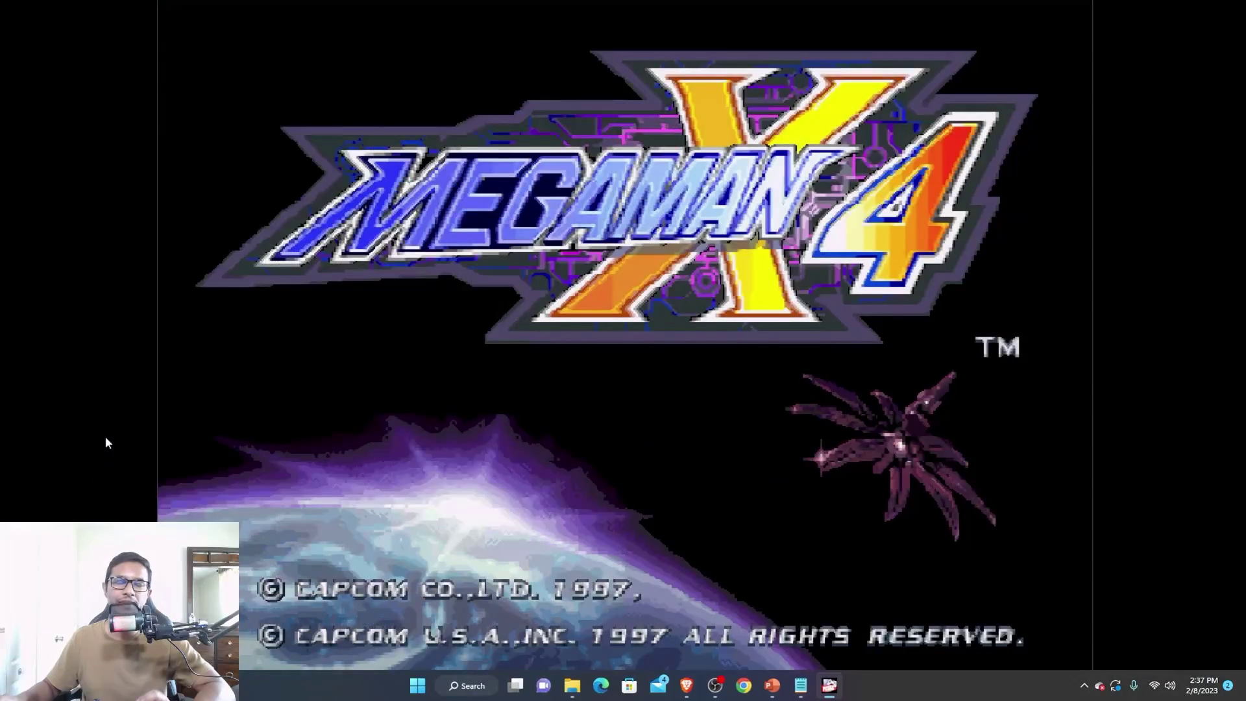
Give the desktop a black Solid color background through Personalize, then close Settings
right_click(35, 290)
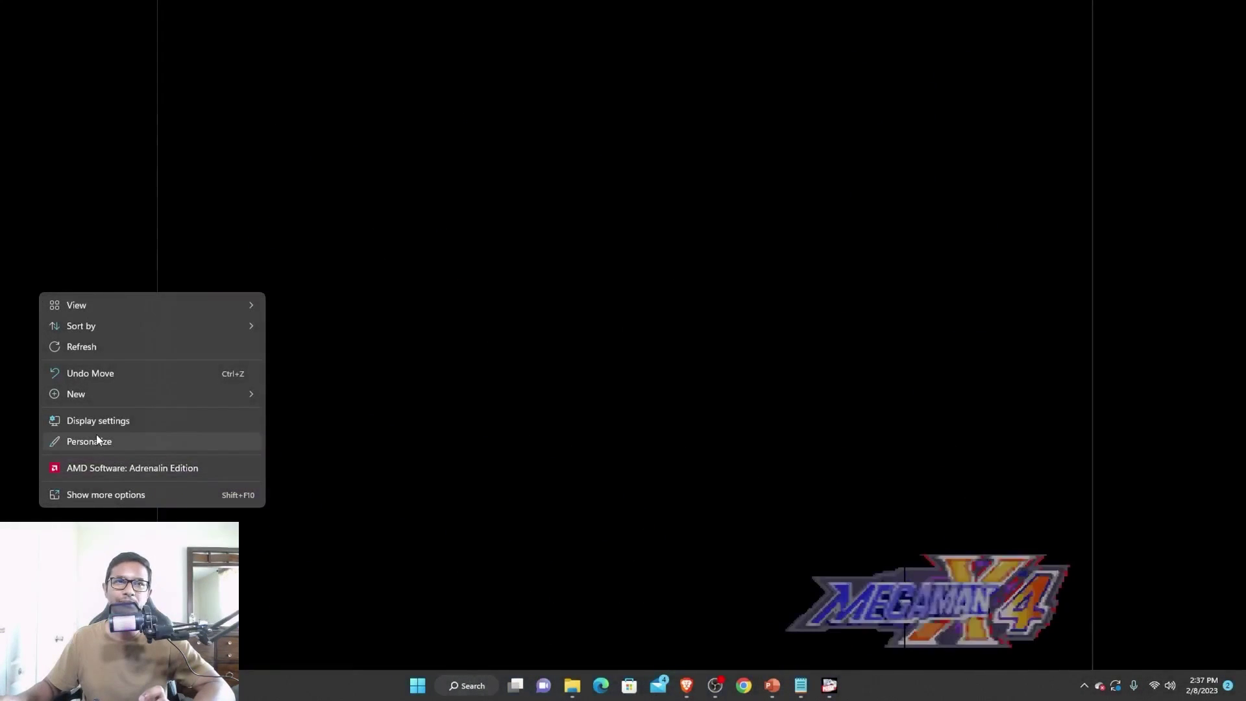
left_click(95, 444)
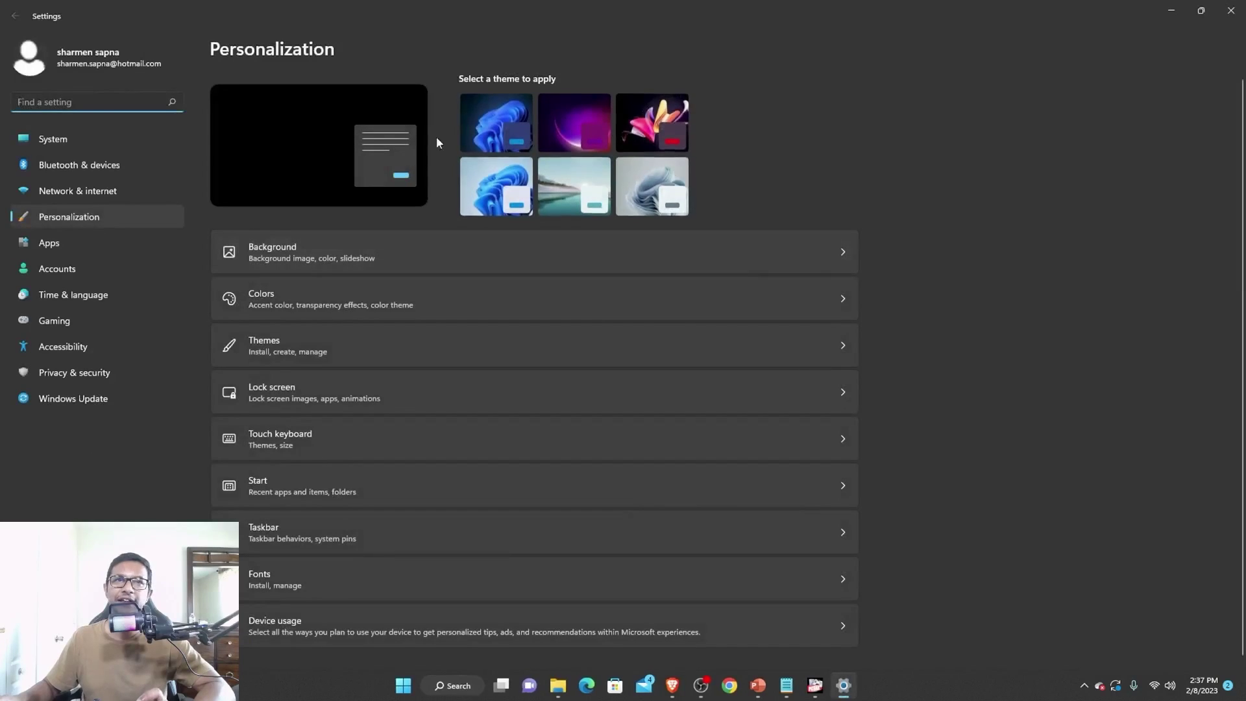
left_click(309, 253)
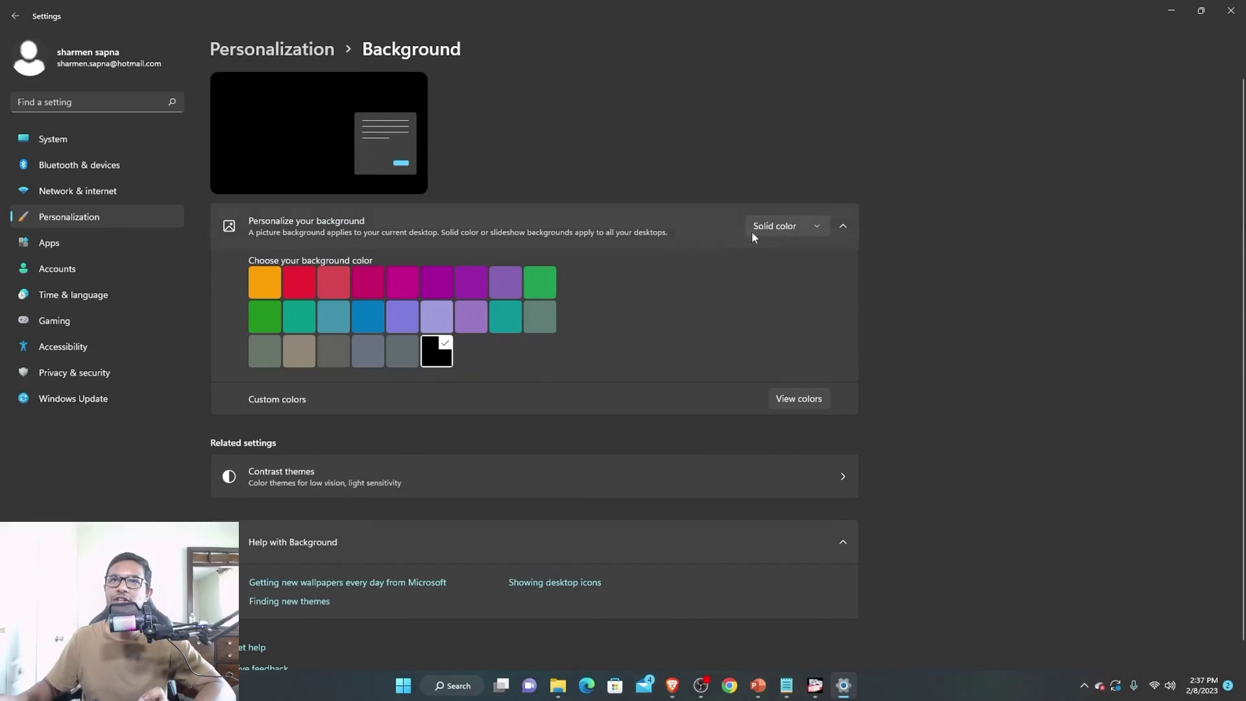
left_click(794, 231)
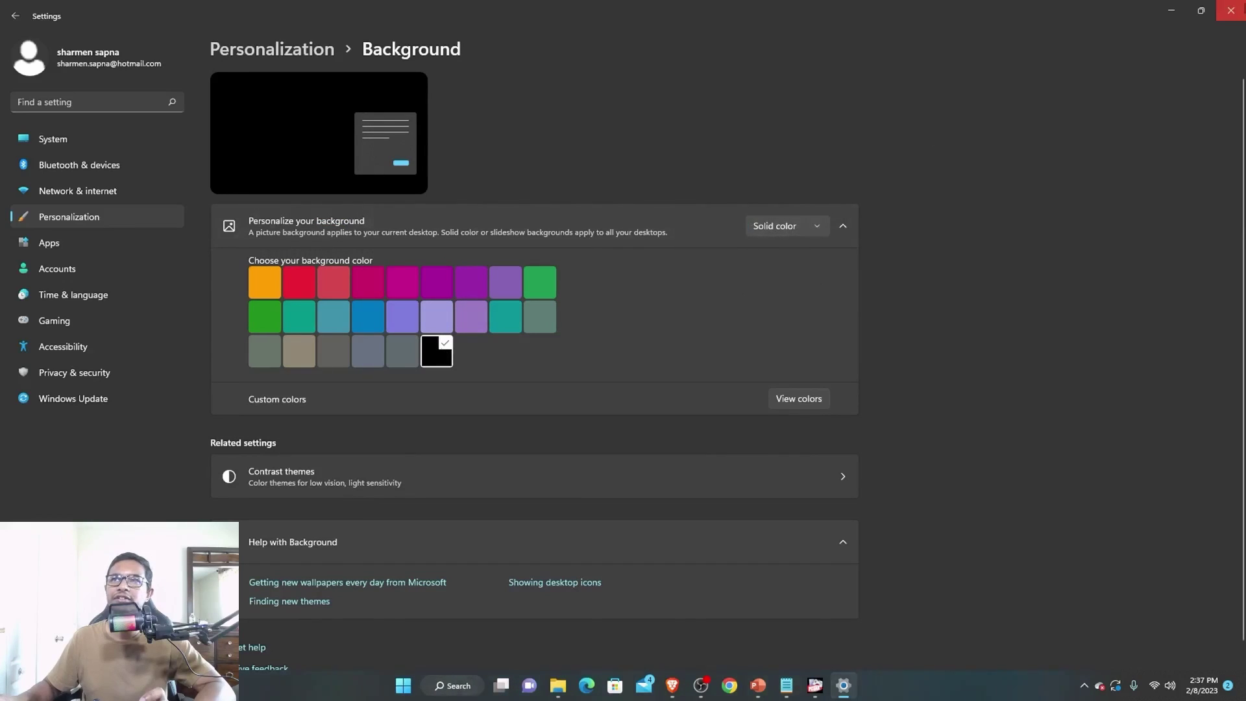
left_click(1230, 9)
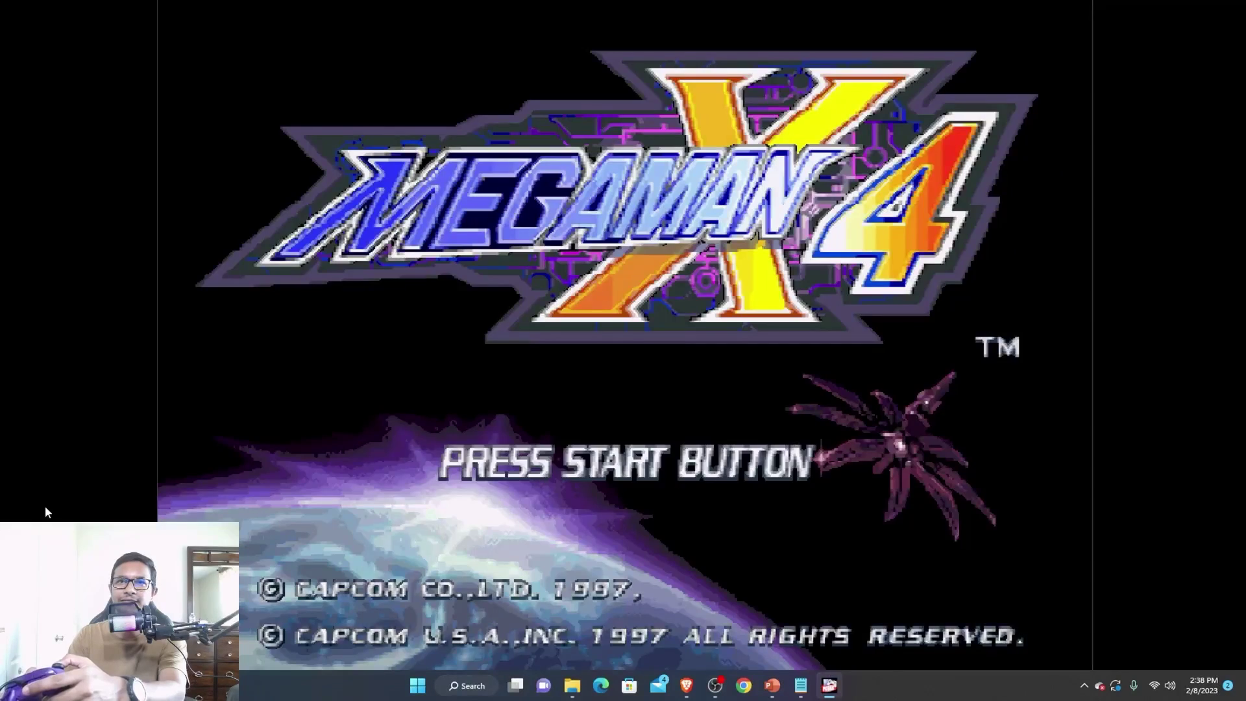
Open the Mega Man X4 title menu, choose a mode, and select X at Player Select
key("Return")
key("Down")
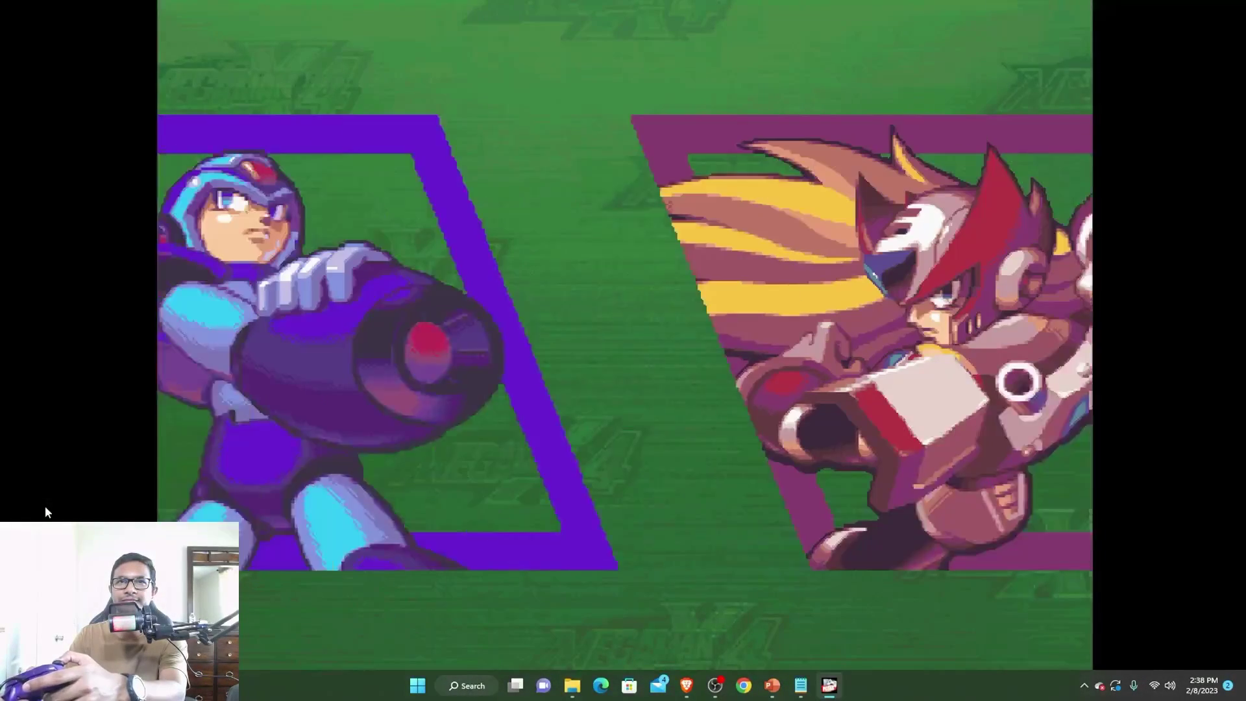
key("Right")
key("Left")
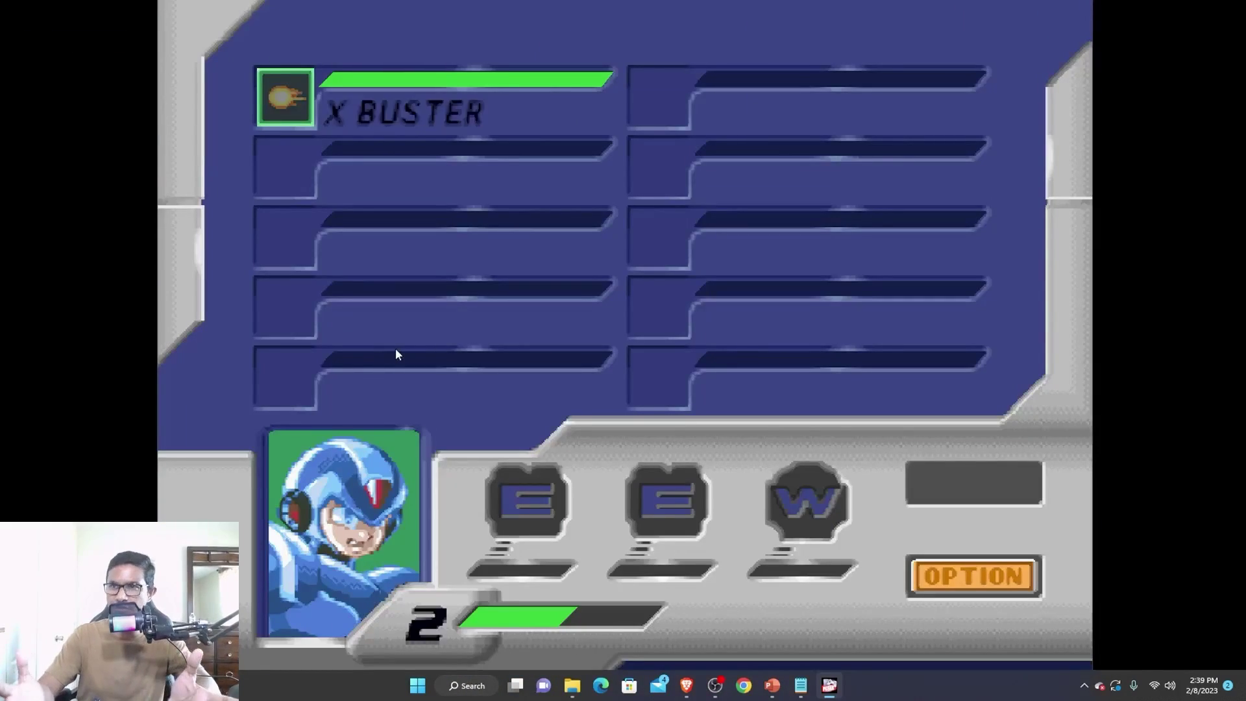
Pause the game and save its state to Slot 1
key("Escape")
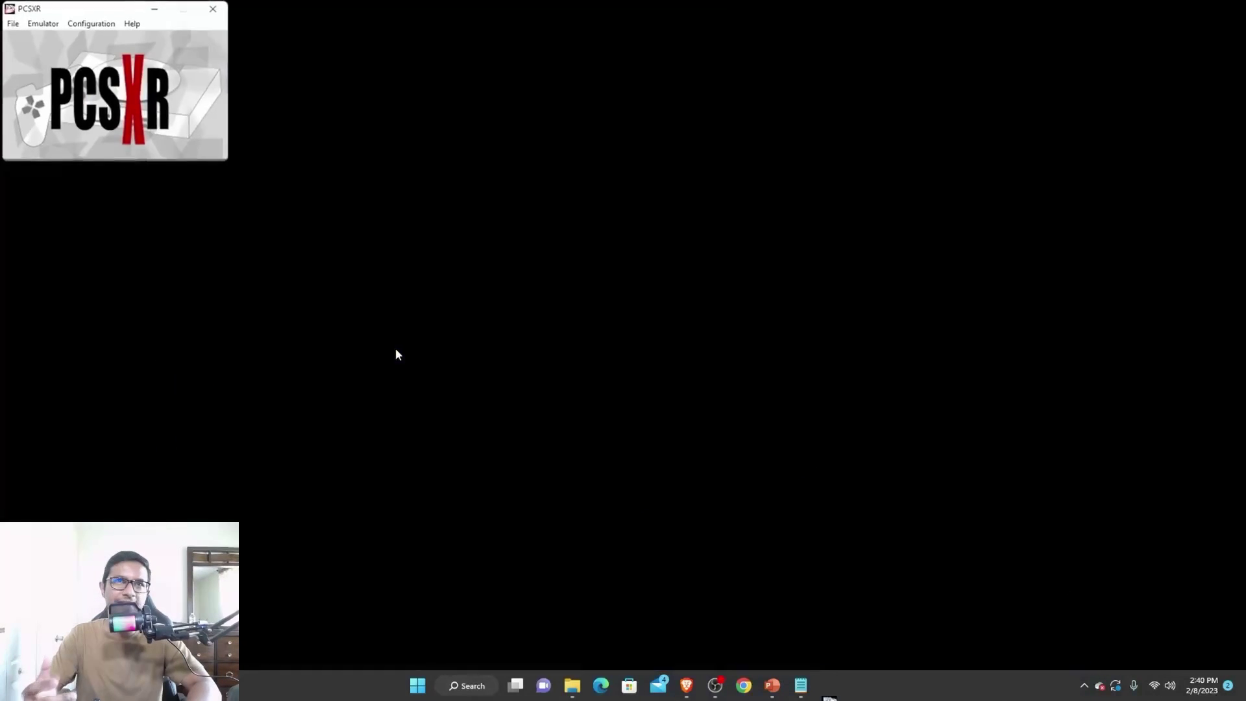
left_click(35, 24)
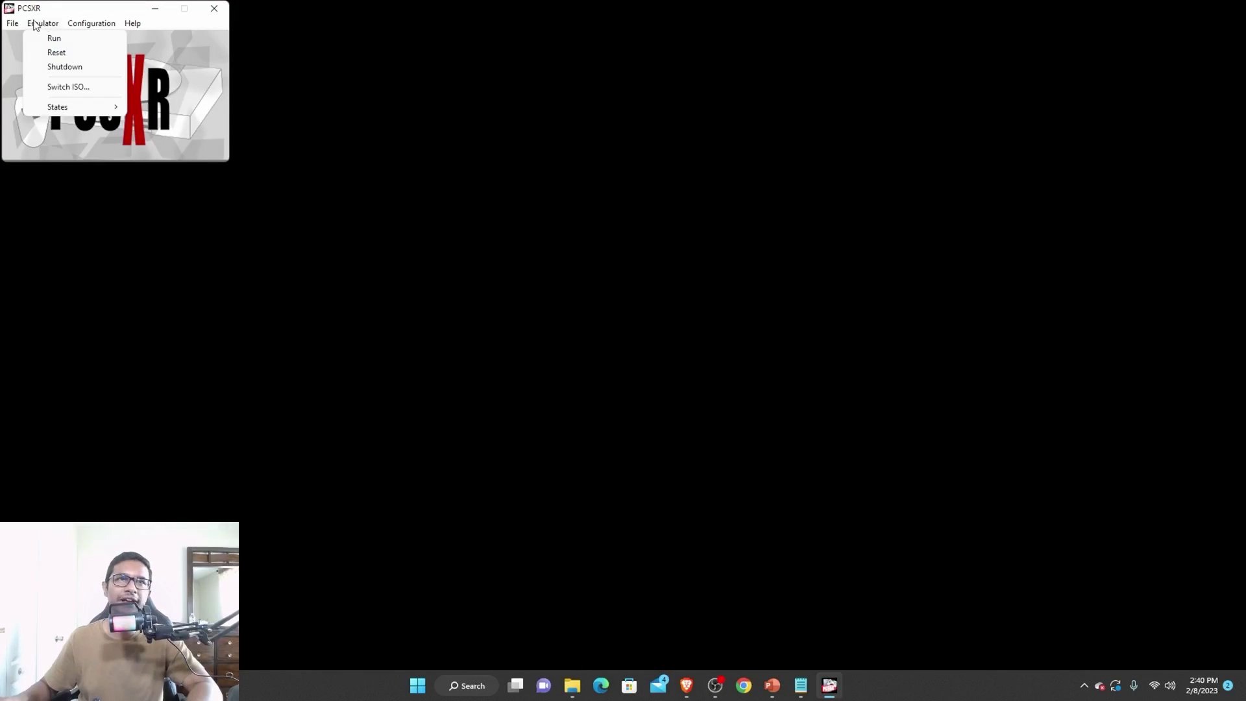
mouse_move(58, 106)
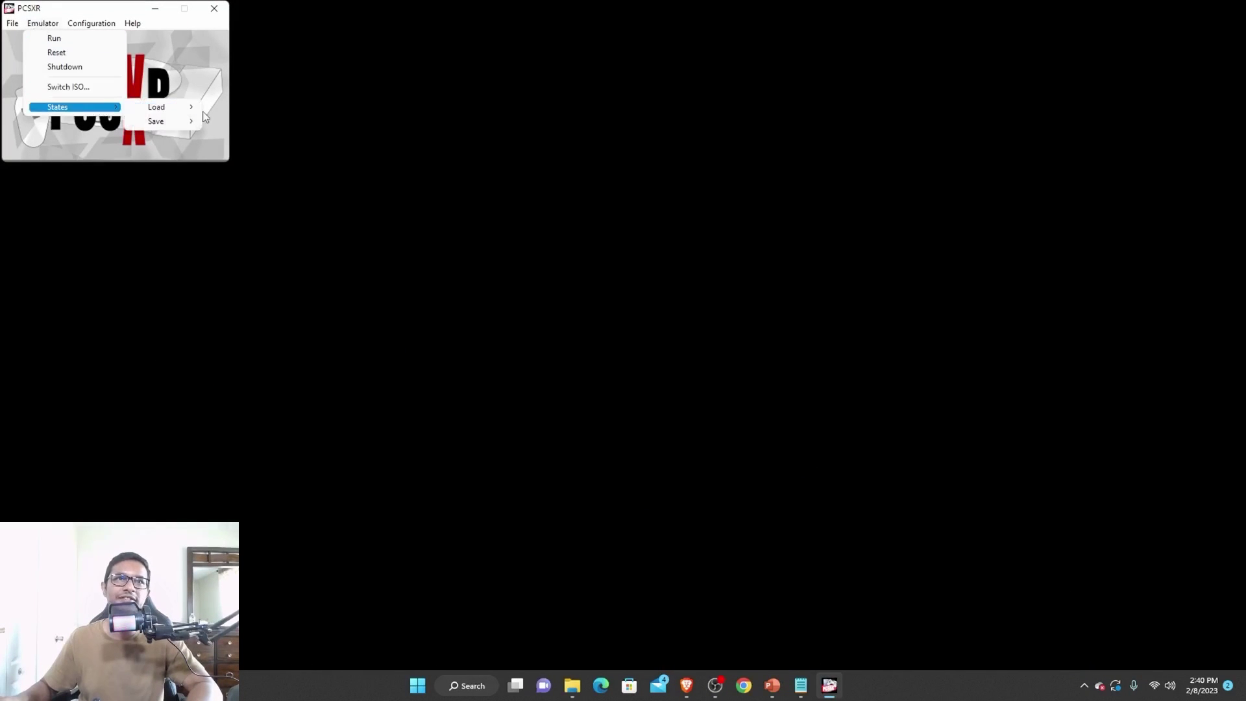
mouse_move(162, 121)
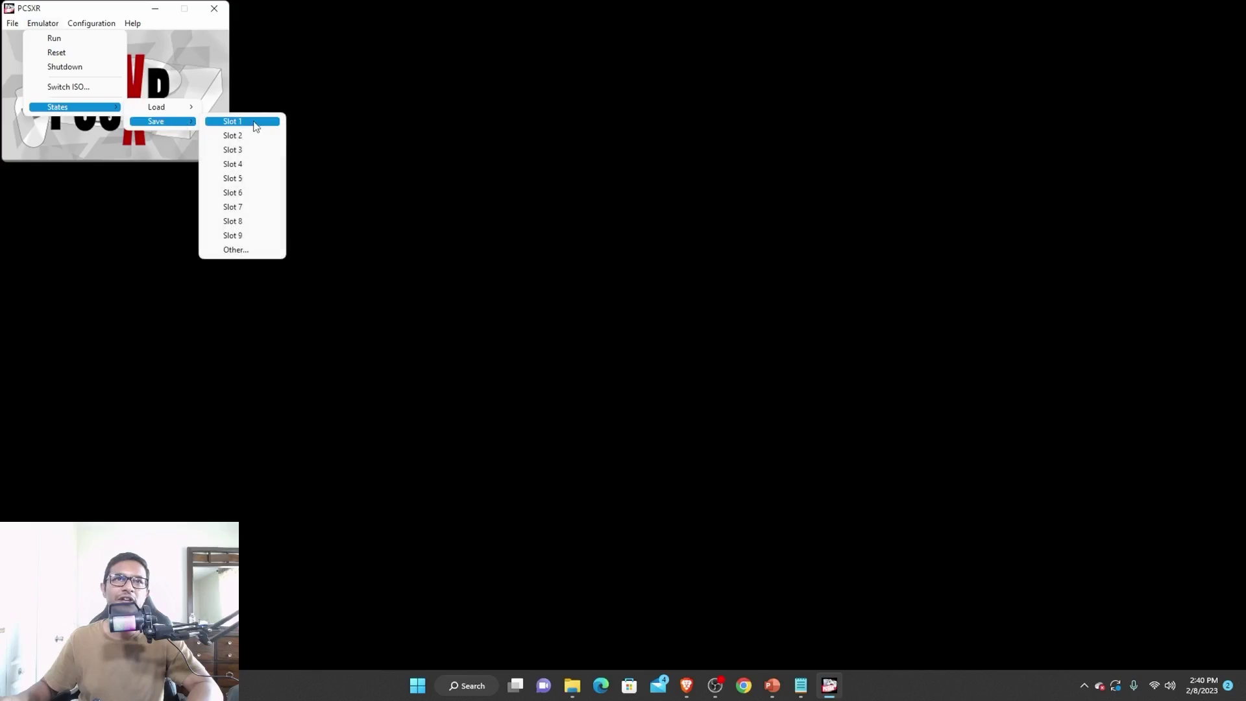
left_click(255, 122)
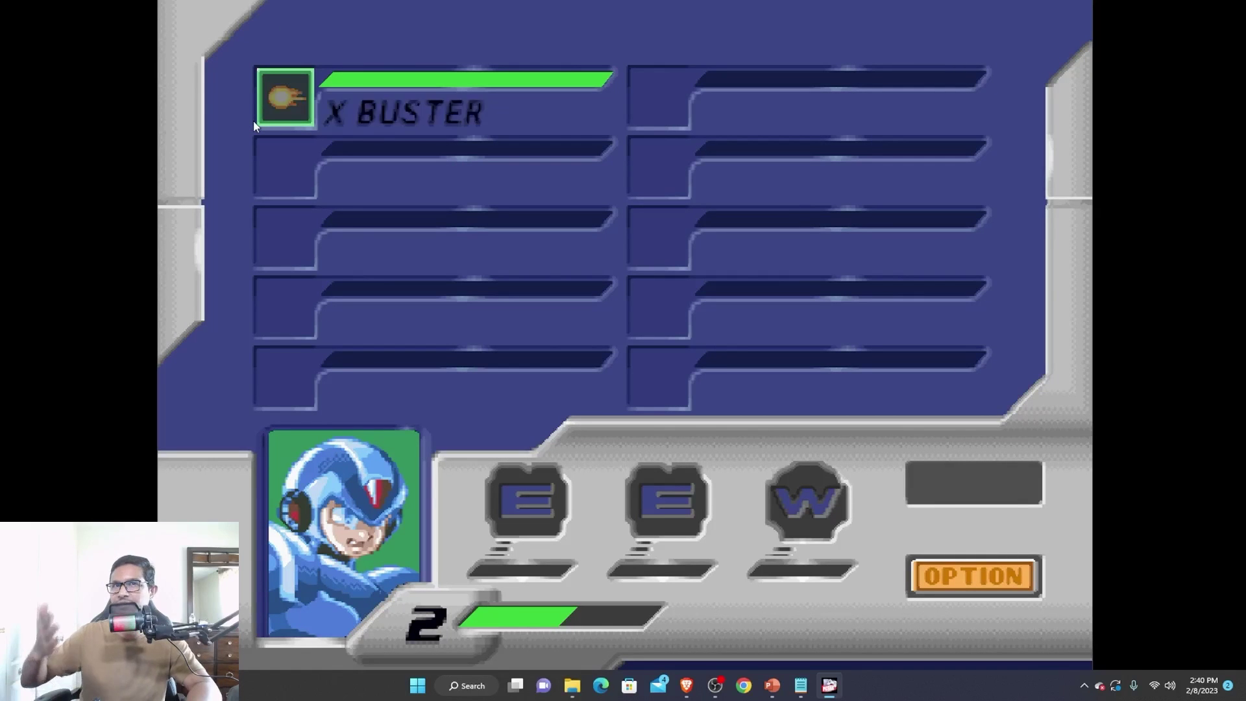
Load the Slot 1 state back, then stop the game with Esc
key("Escape")
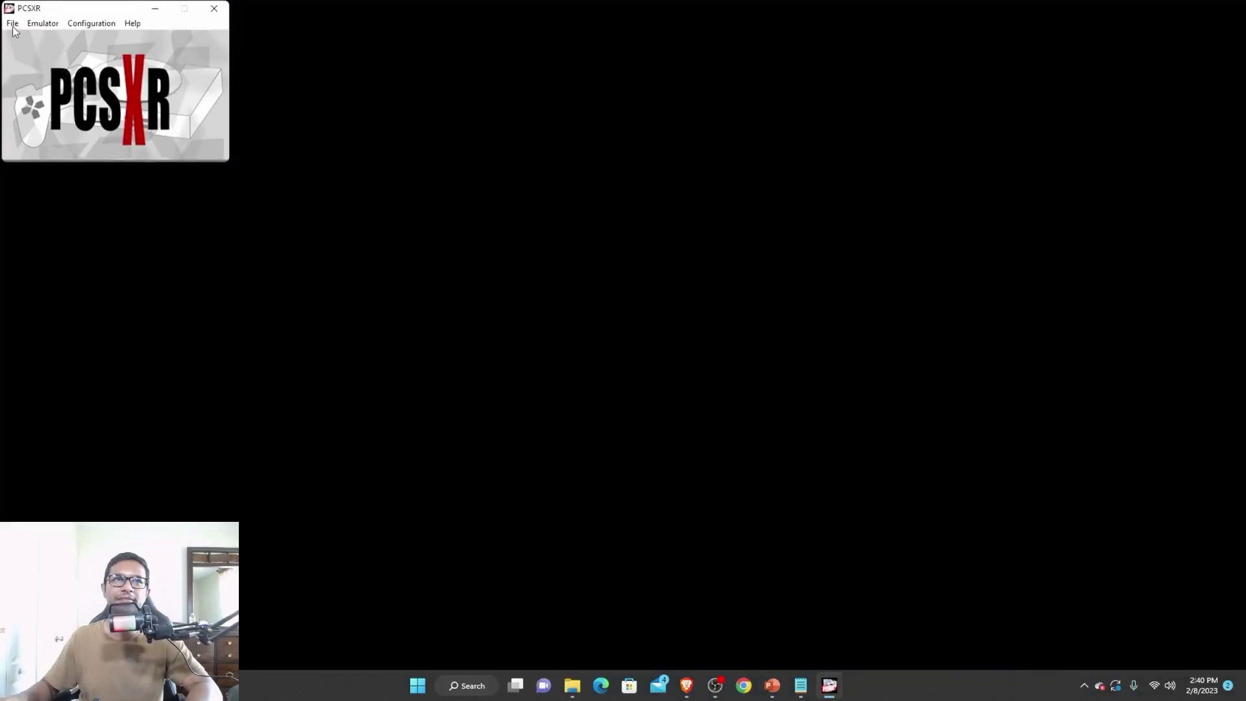
left_click(13, 25)
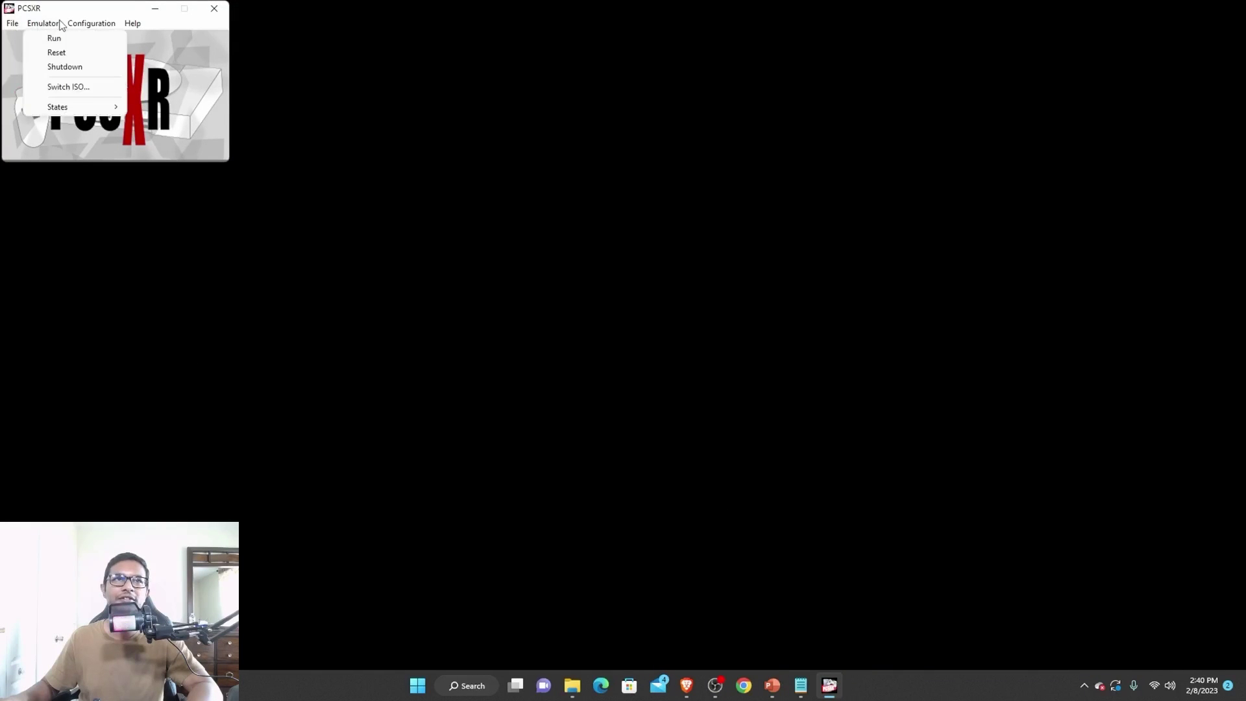
mouse_move(74, 106)
mouse_move(161, 108)
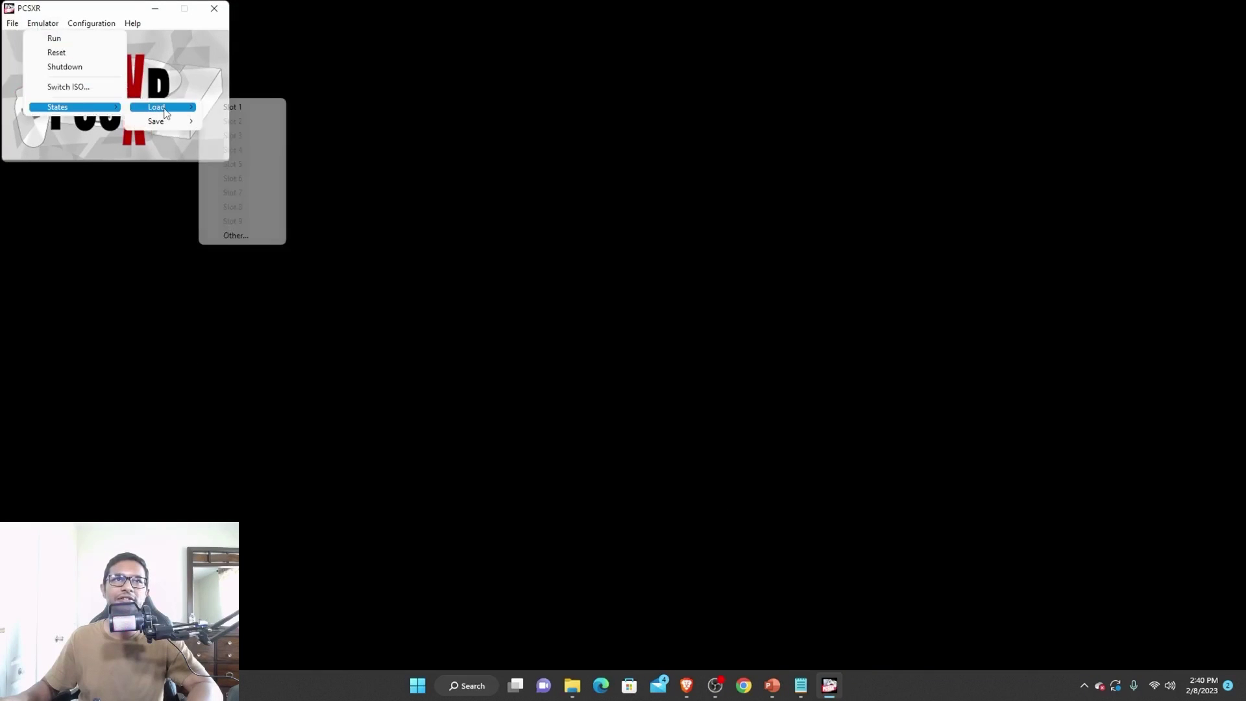
left_click(262, 113)
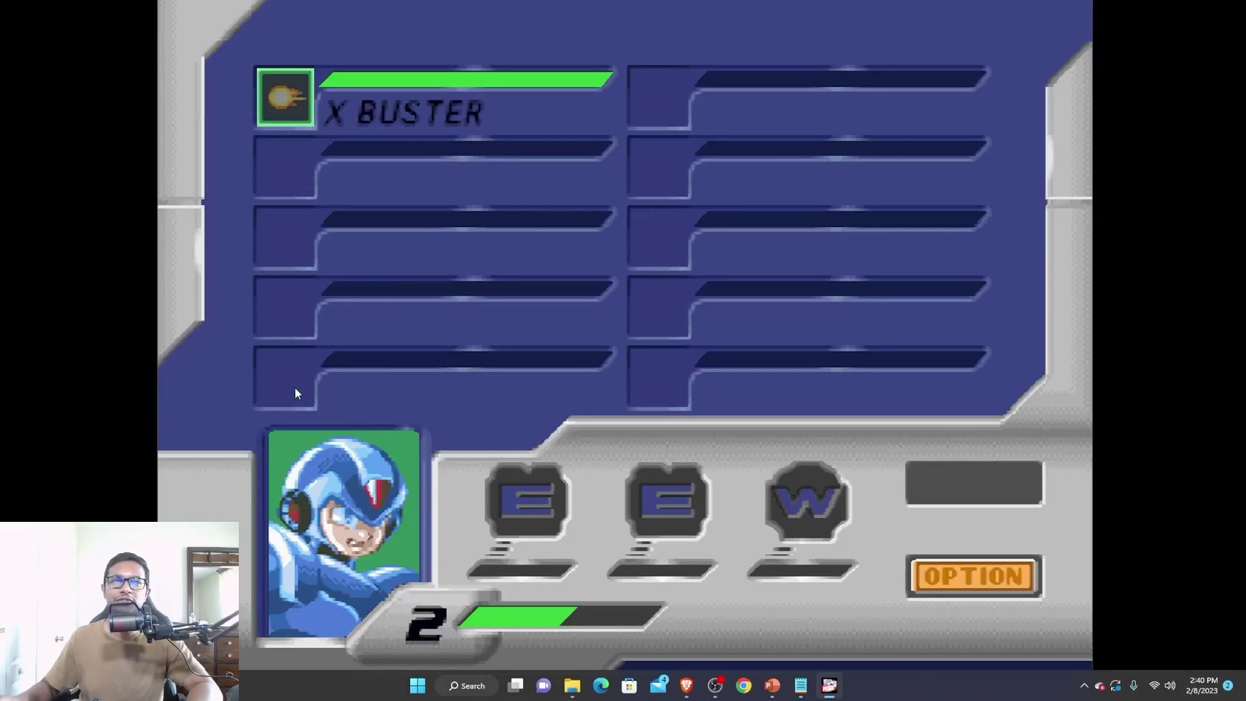
key("Escape")
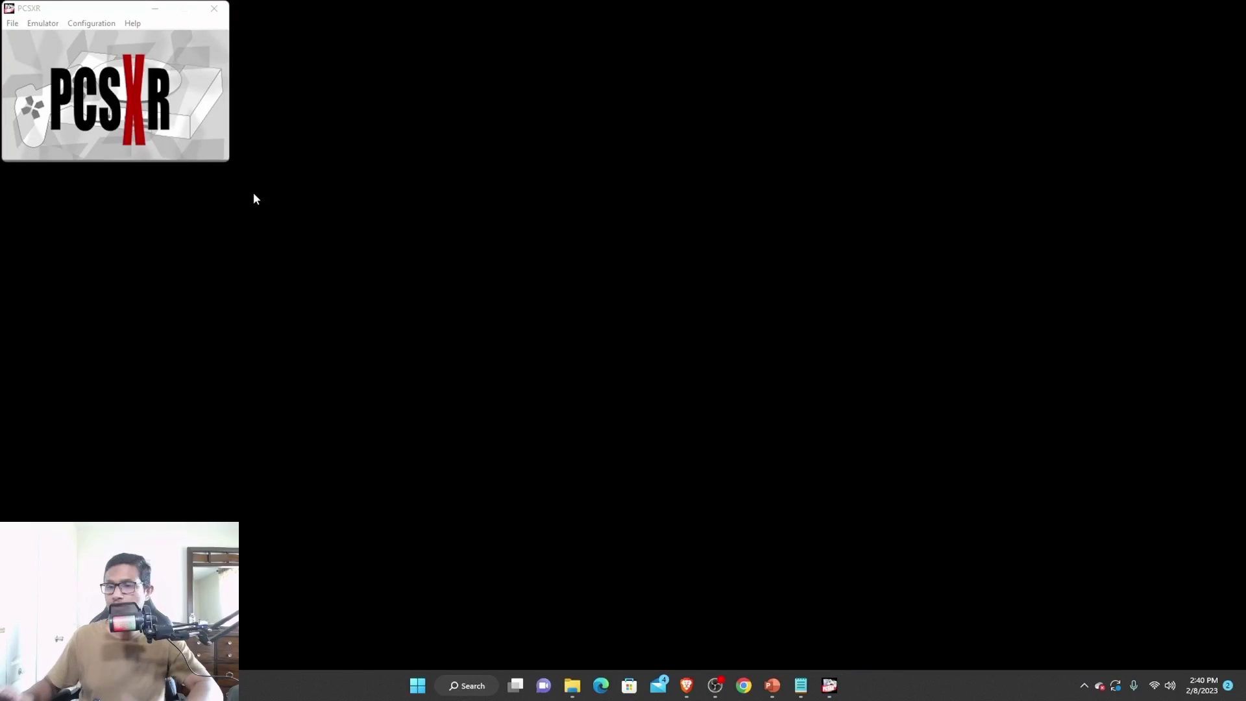